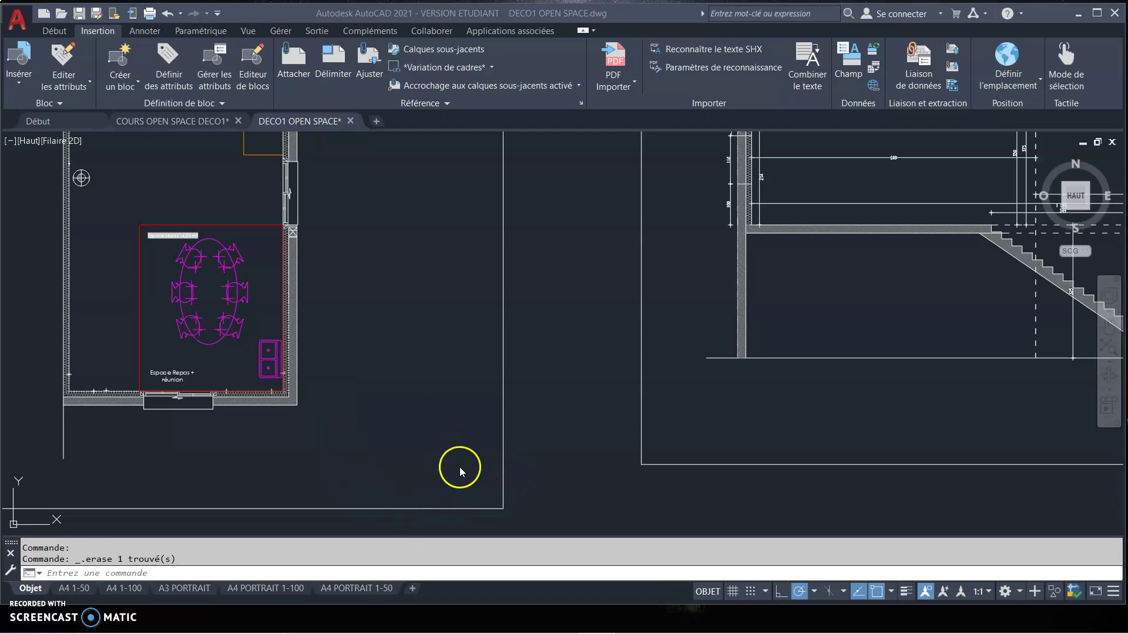
Switch the ribbon to the Début tab to show the drawing, modify and layer tools.
click(61, 32)
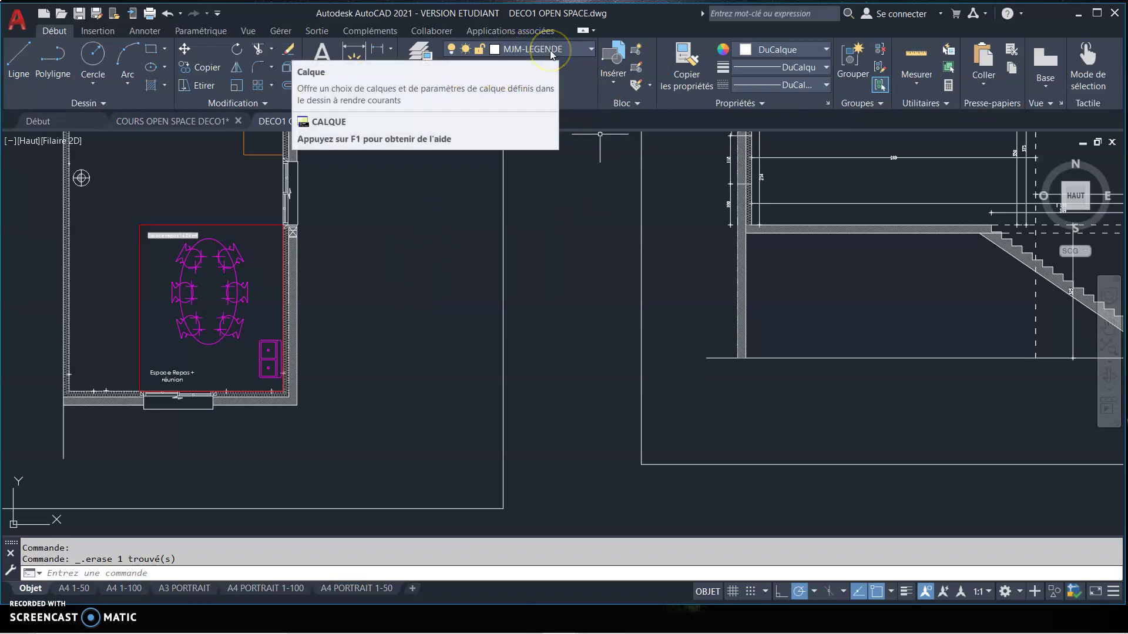
click(576, 56)
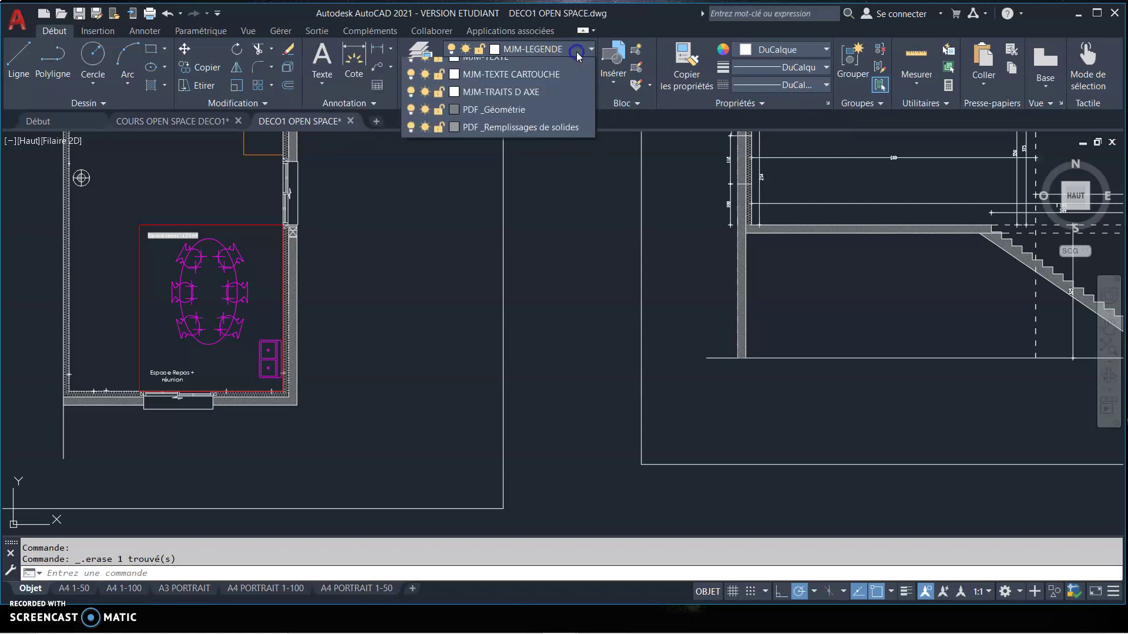
click(418, 52)
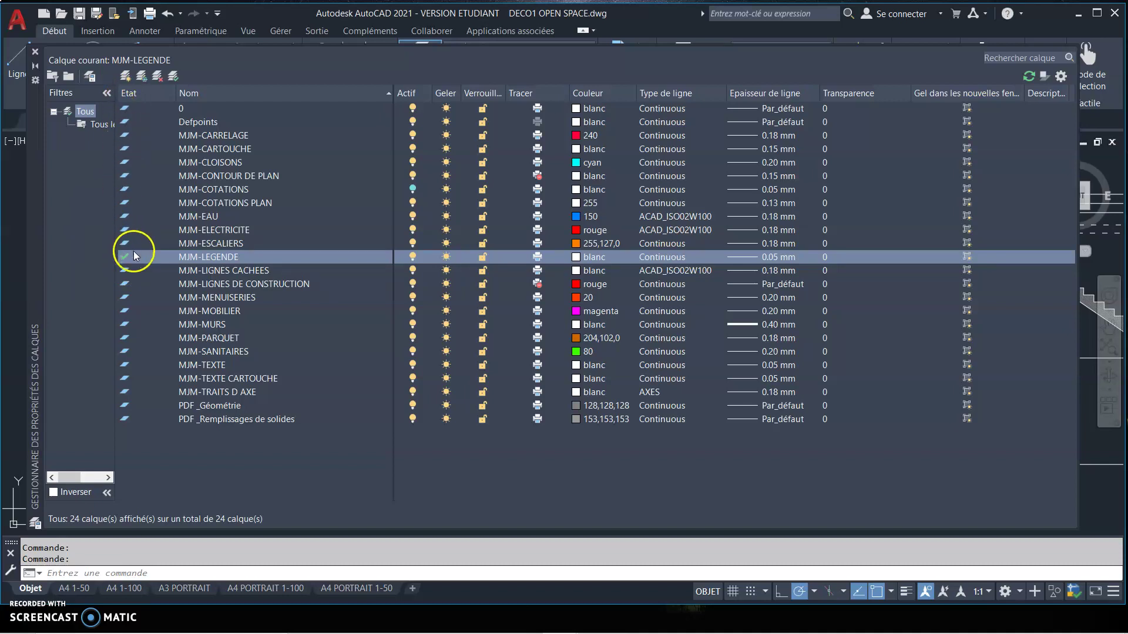
click(34, 52)
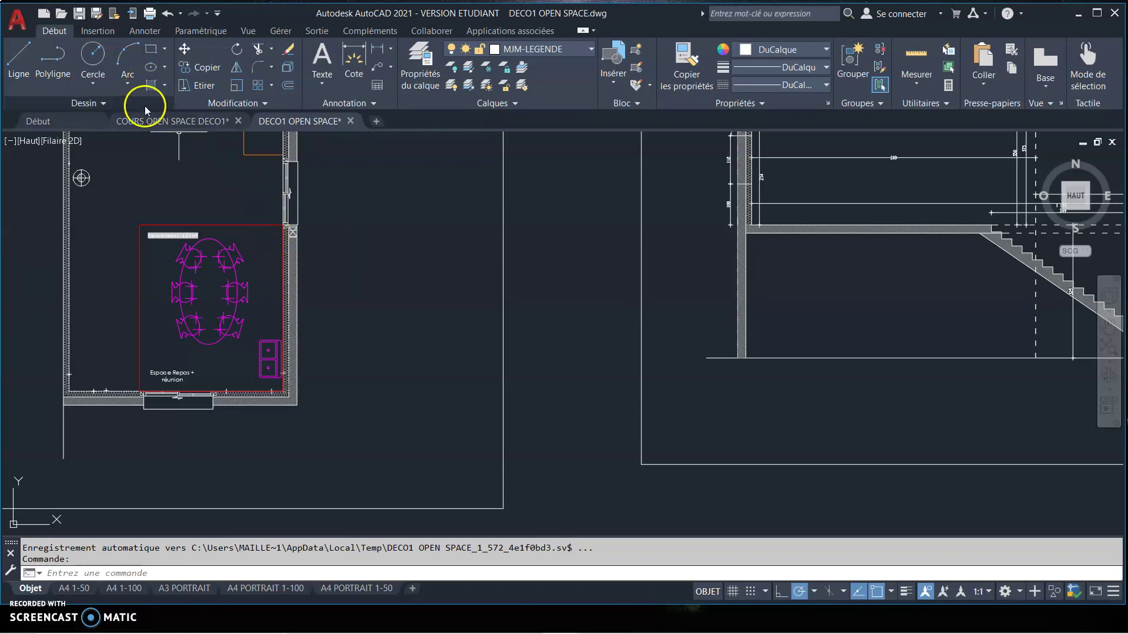
Draw a 300 × 600 rectangle in the empty space beside the rest-and-meeting area, framed in view.
click(151, 49)
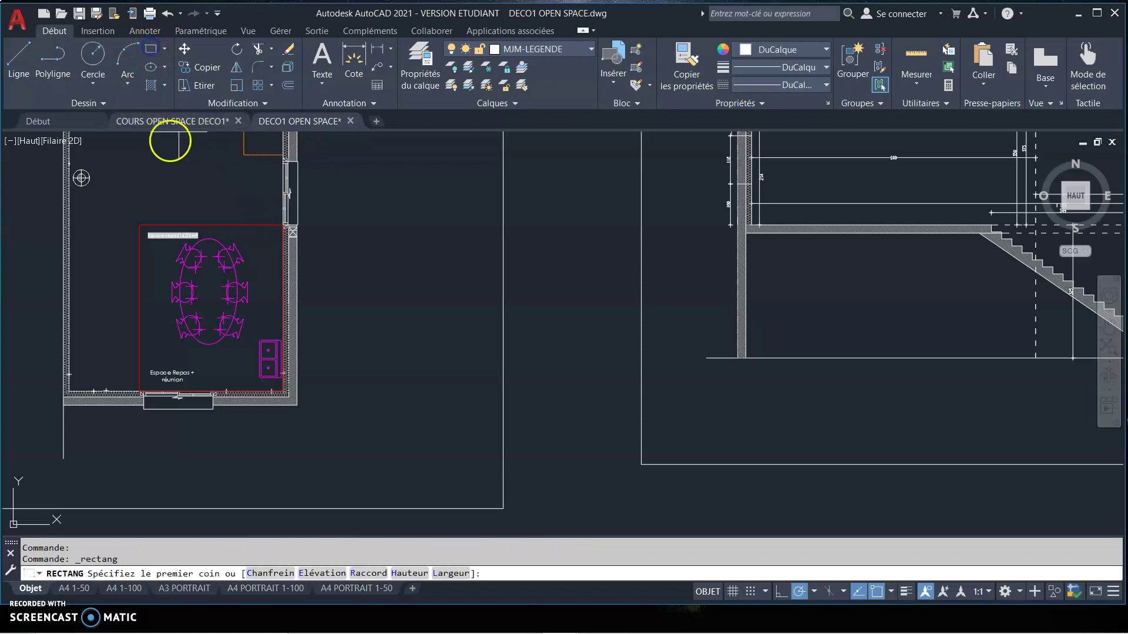
click(503, 509)
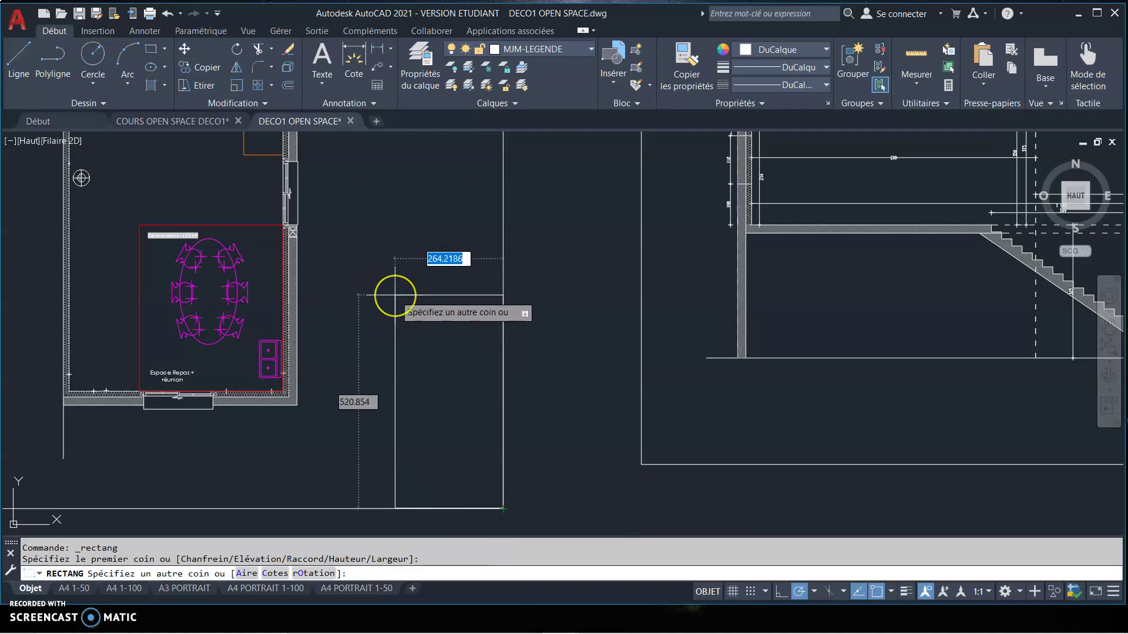
text(300)
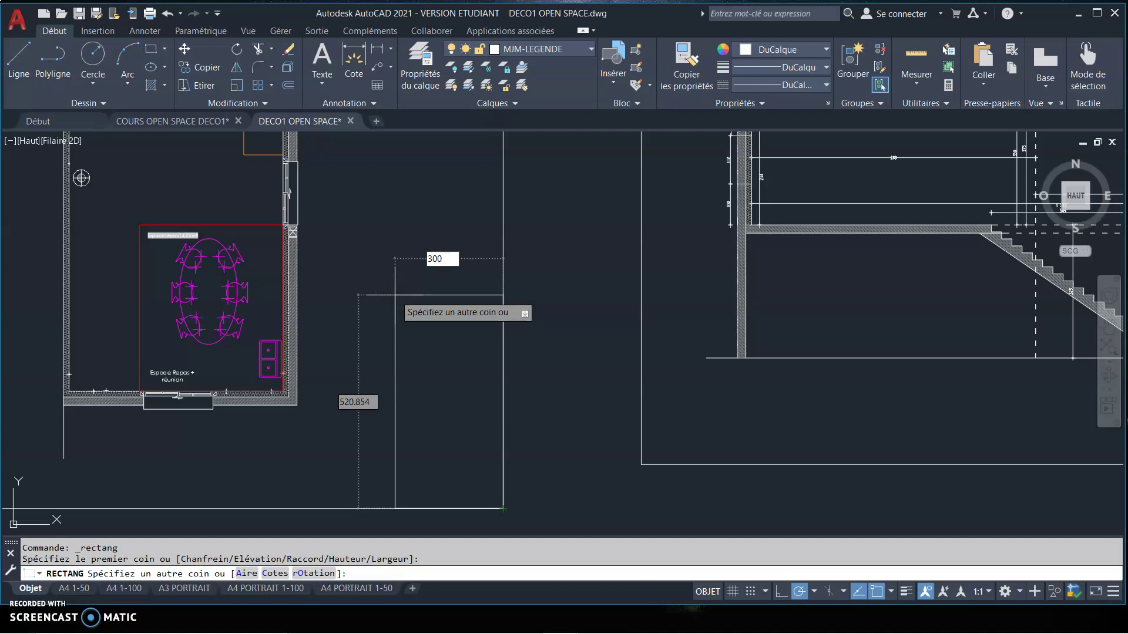
key(Tab)
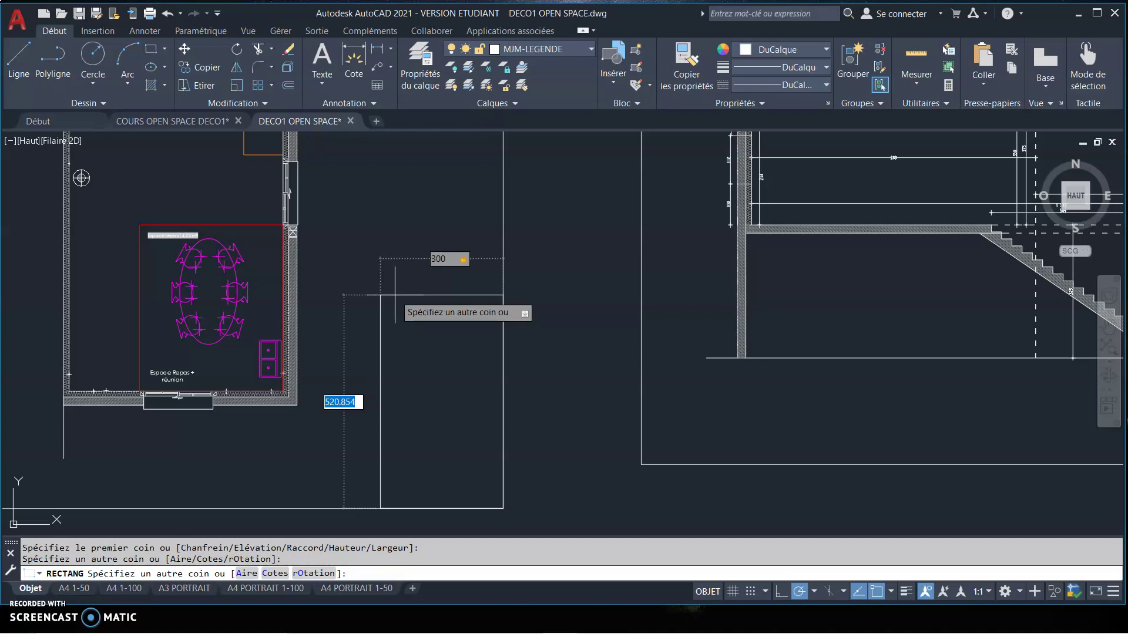
text(600)
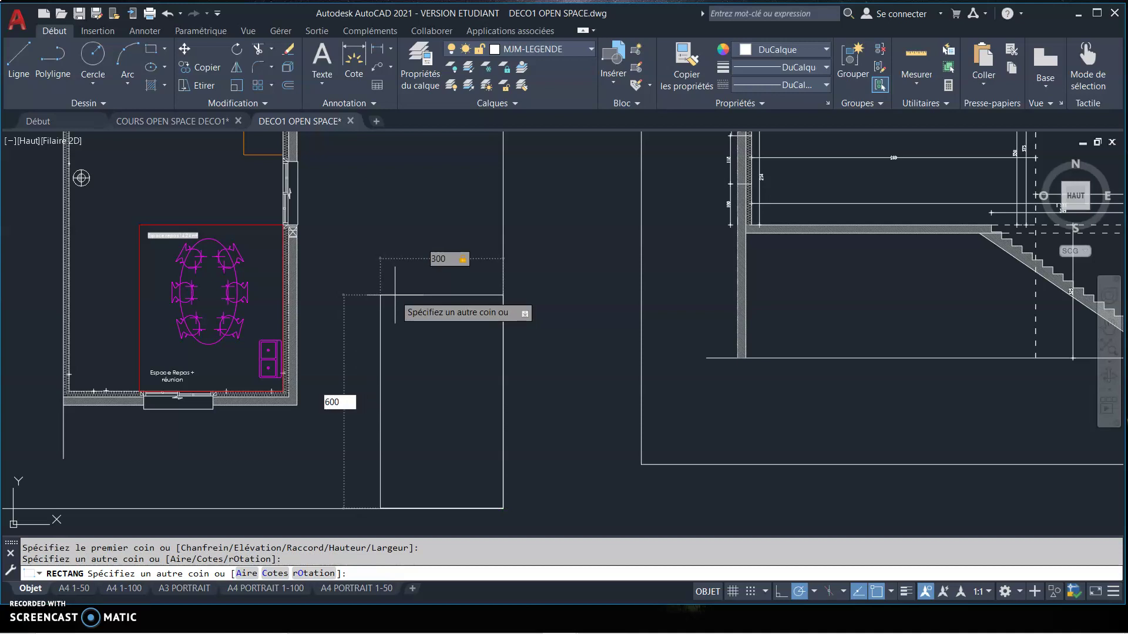
key(Return)
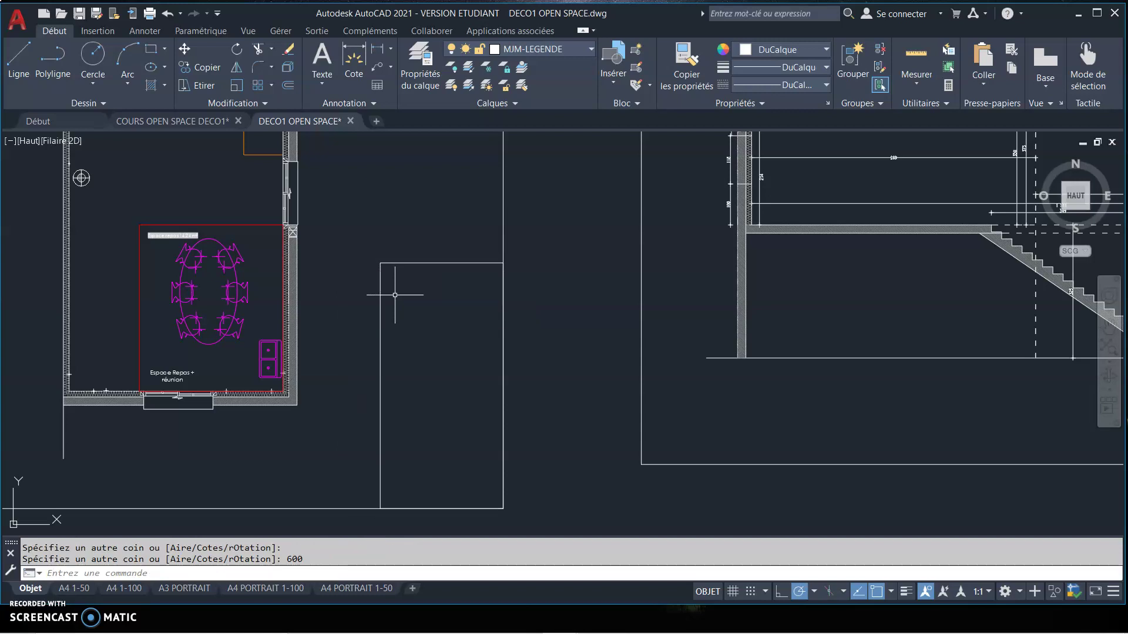
scroll(457, 278, up, 2)
middle_drag(449, 349, 441, 227)
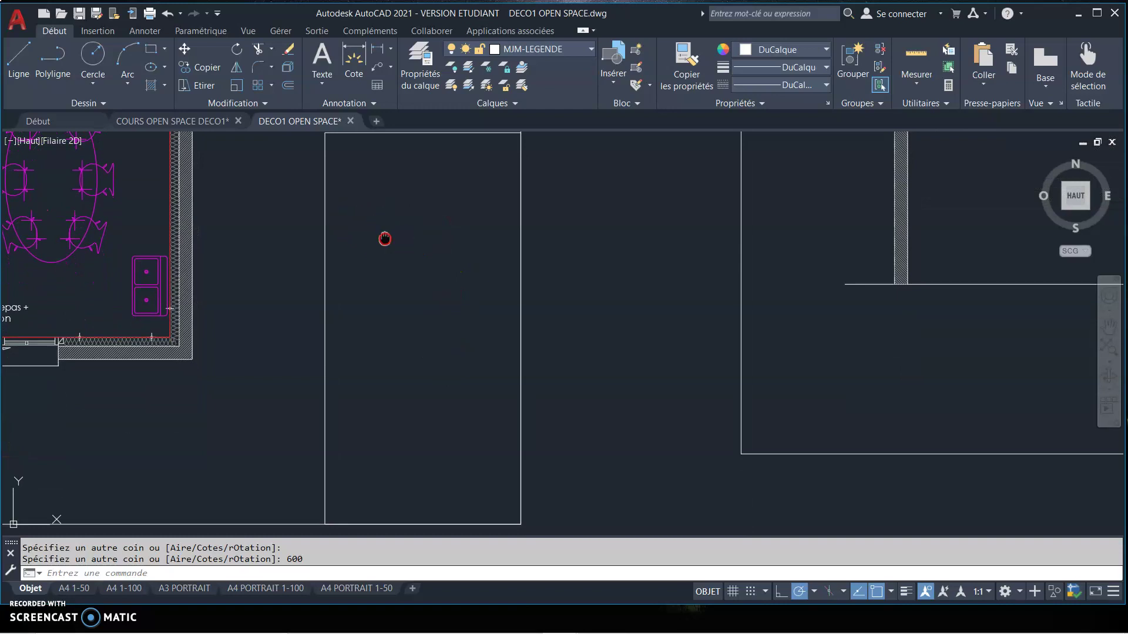
Explode the 300 × 600 legend rectangle into four separate line segments.
middle_drag(385, 239, 381, 245)
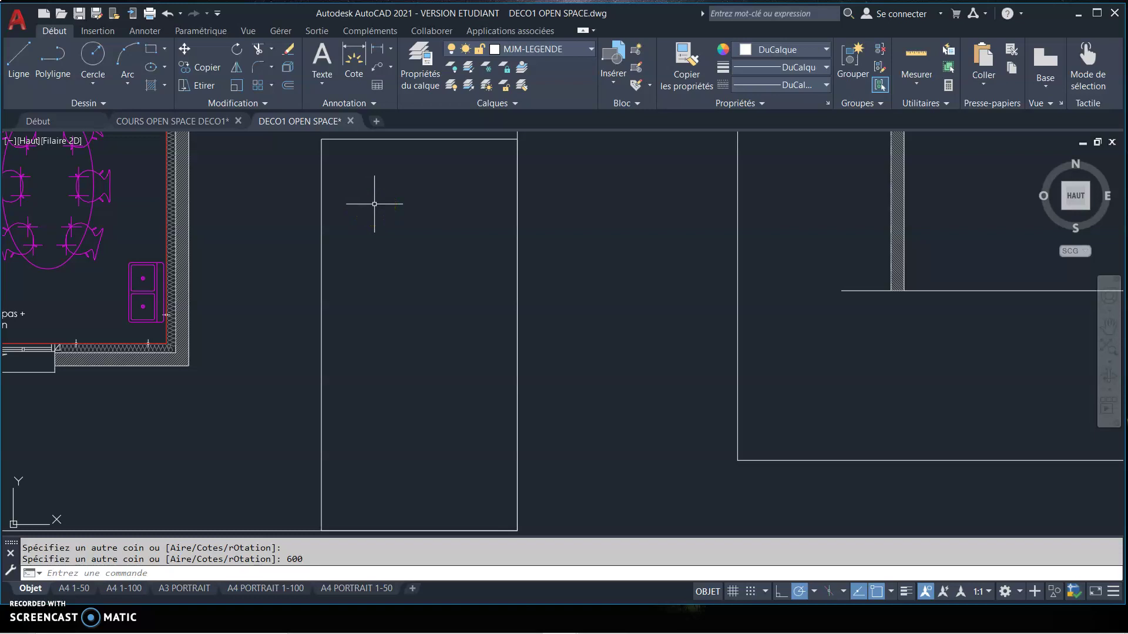
middle_drag(384, 222, 382, 221)
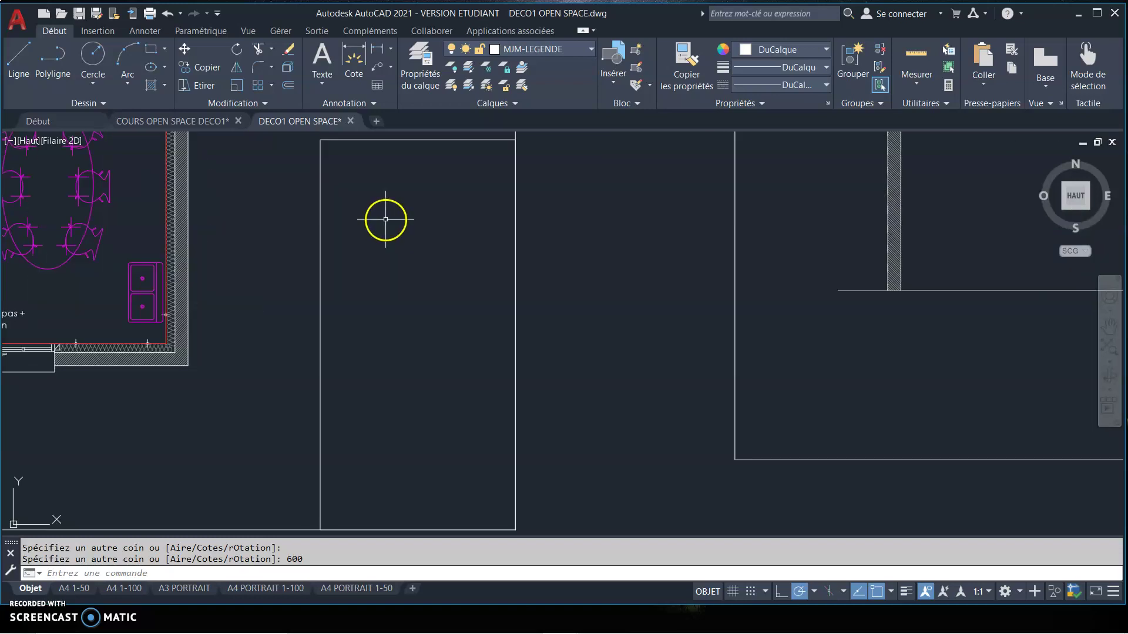
click(319, 215)
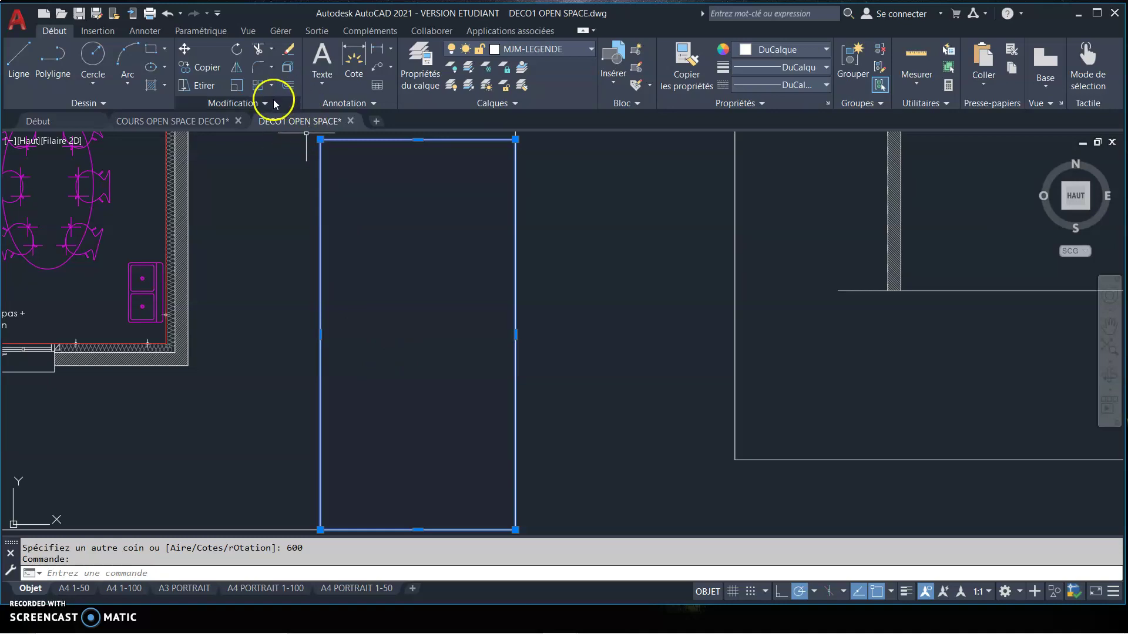
click(288, 70)
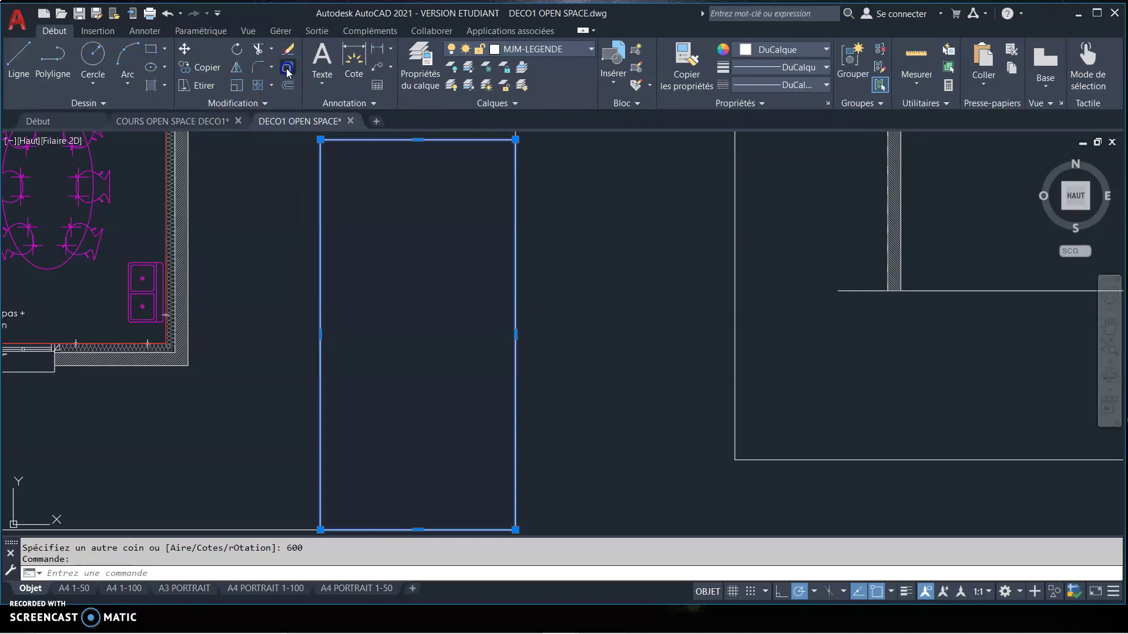
click(320, 175)
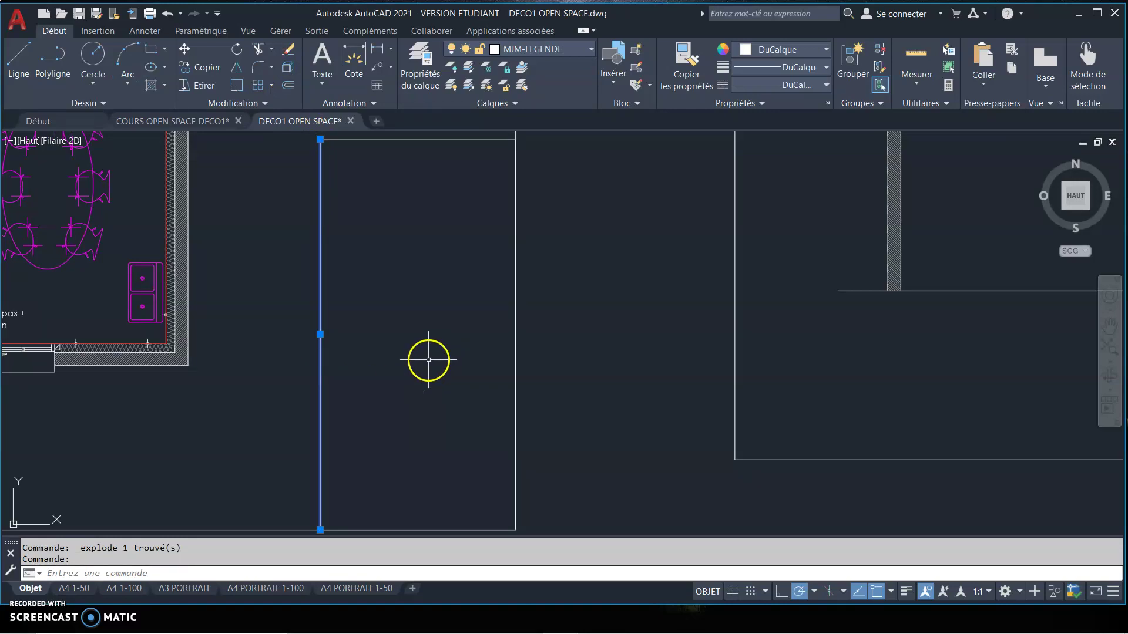
key(Escape)
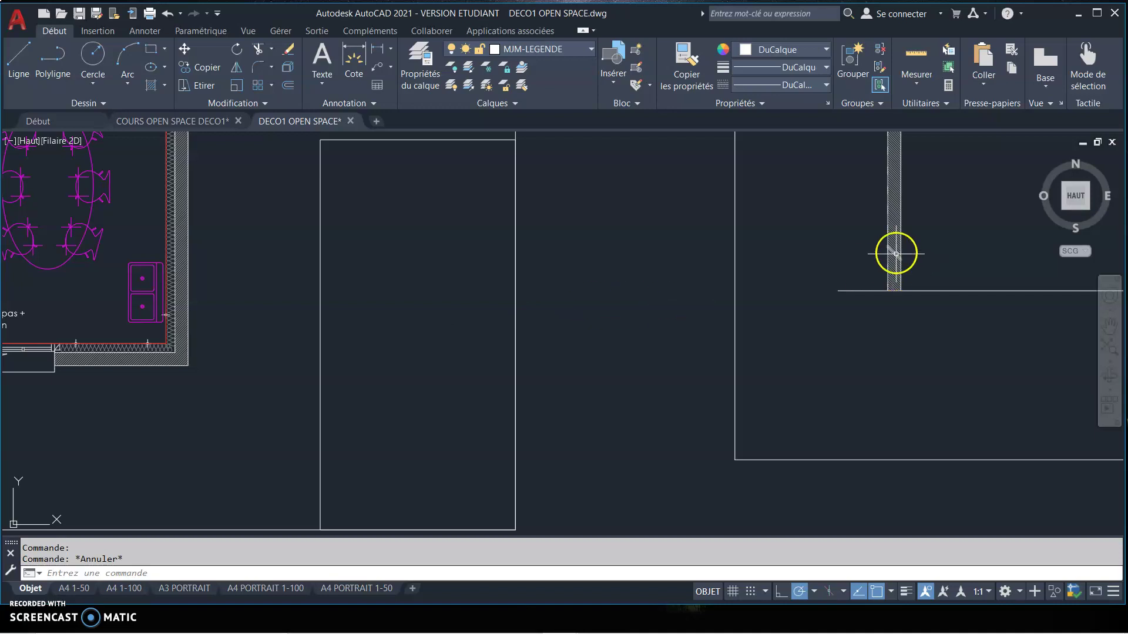
Set Style de points to the cross marker with Taille des points 2%.
click(924, 111)
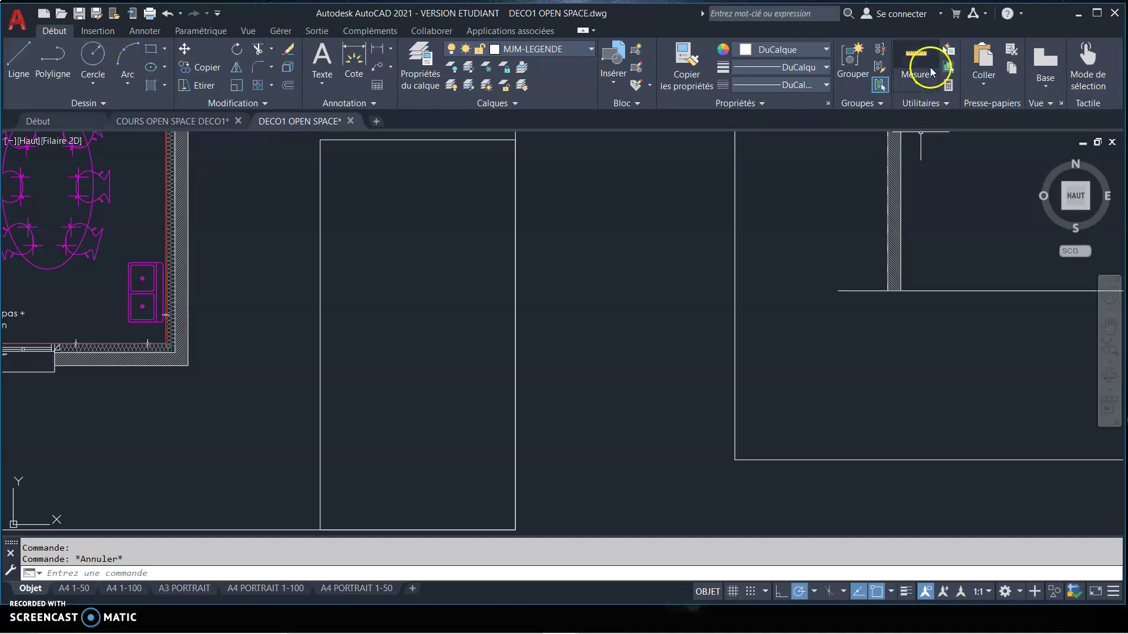
click(937, 106)
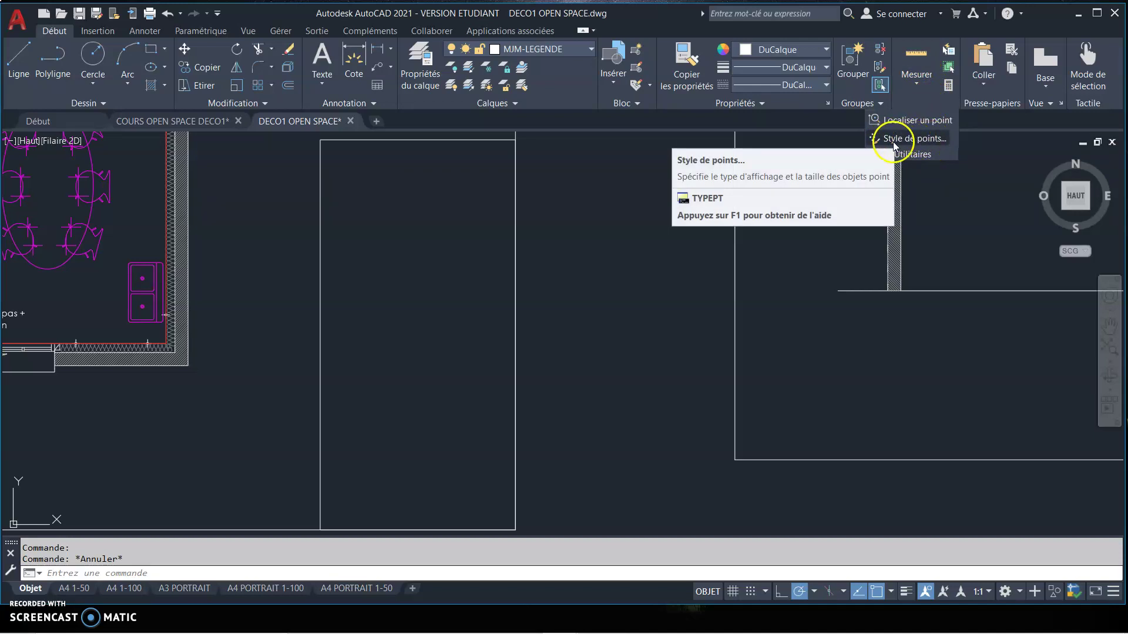
click(924, 139)
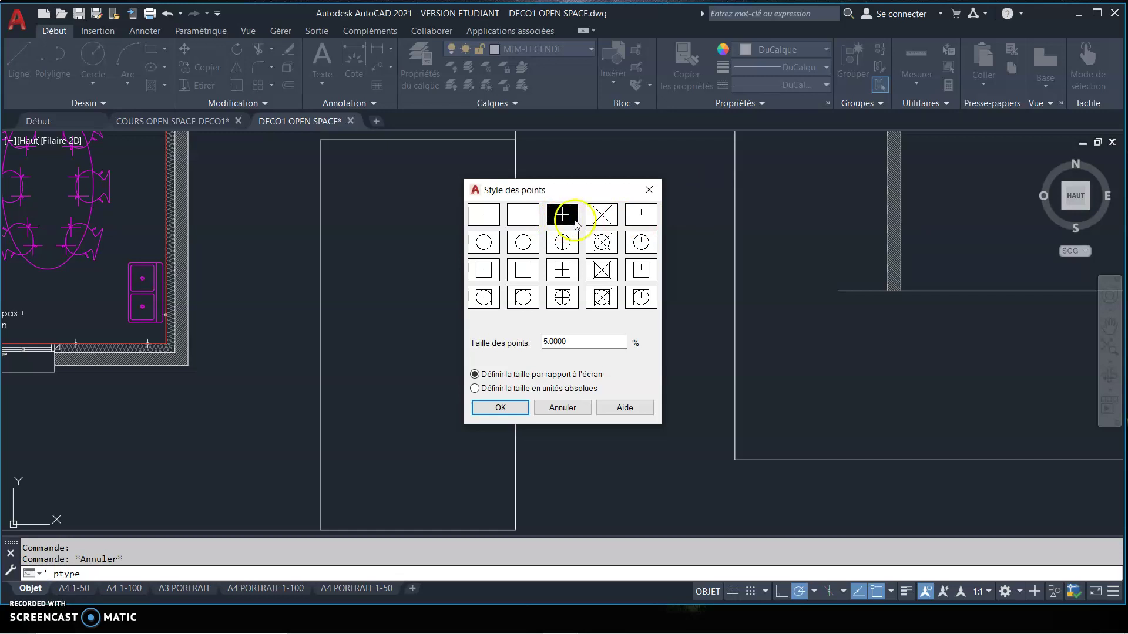
click(574, 340)
drag(574, 340, 521, 340)
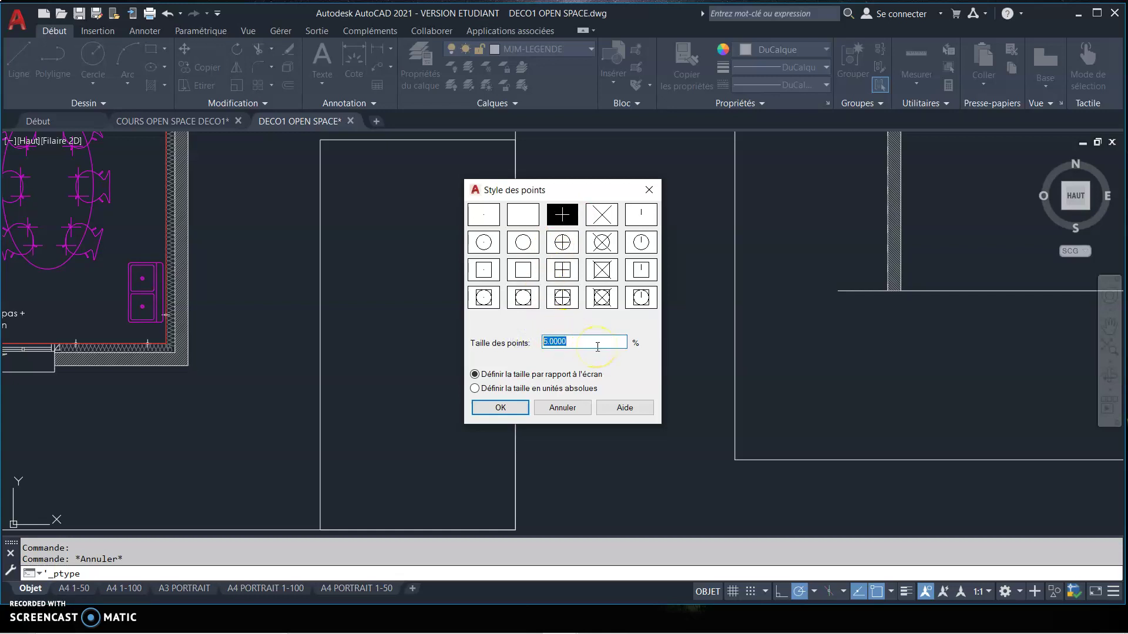
text(2)
click(517, 408)
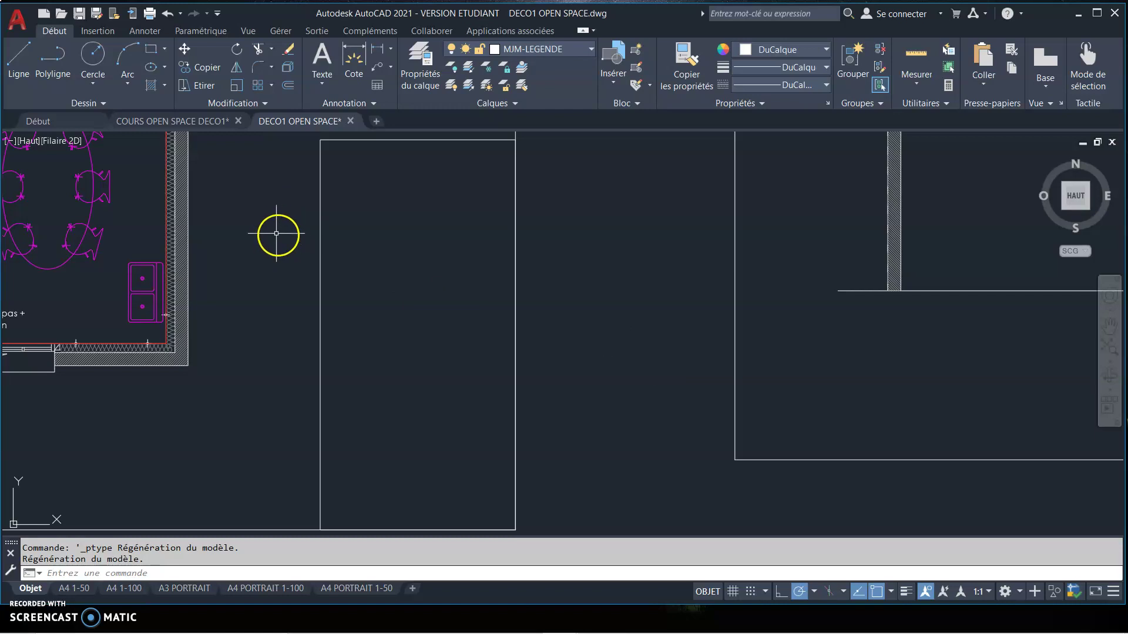
Use Diviser to split the rectangle's left vertical edge into 6 equal segments.
click(106, 106)
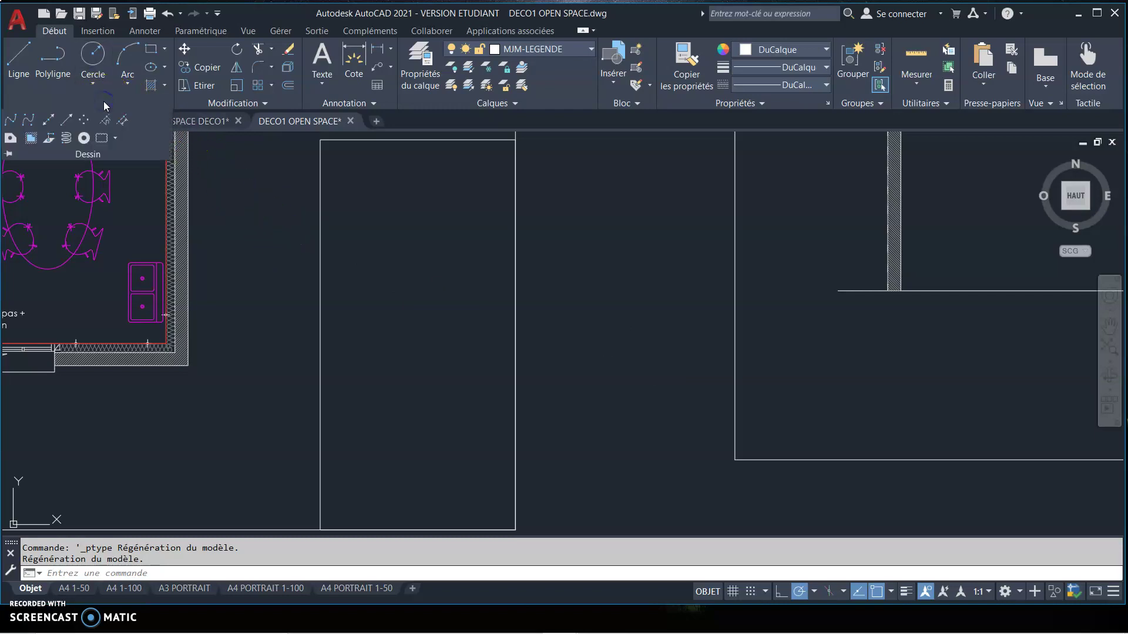
click(226, 174)
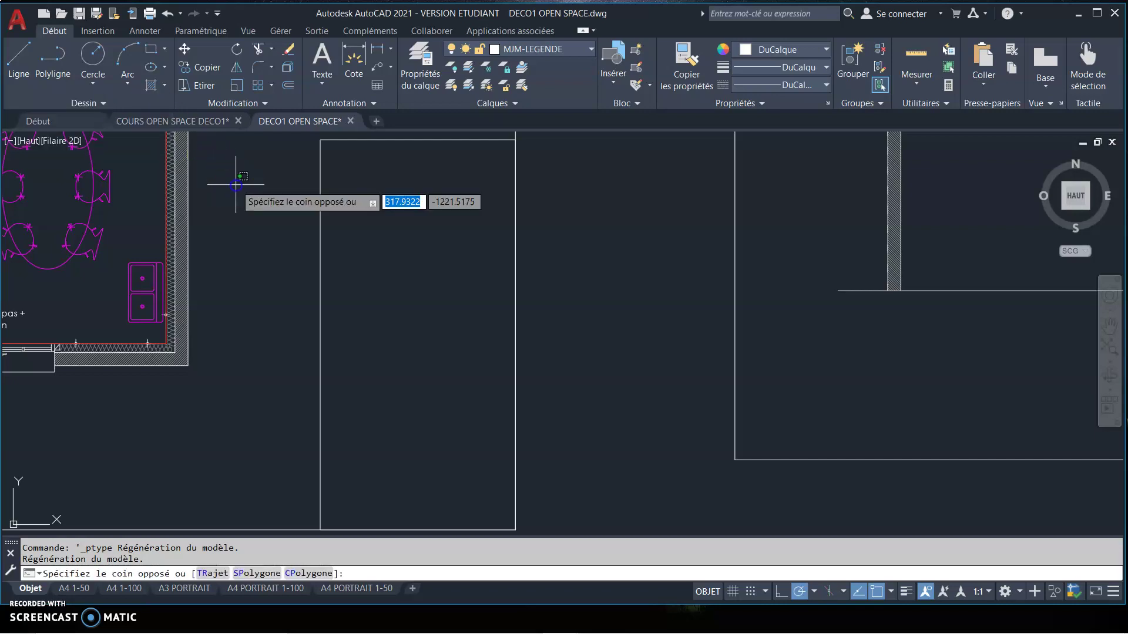
click(103, 104)
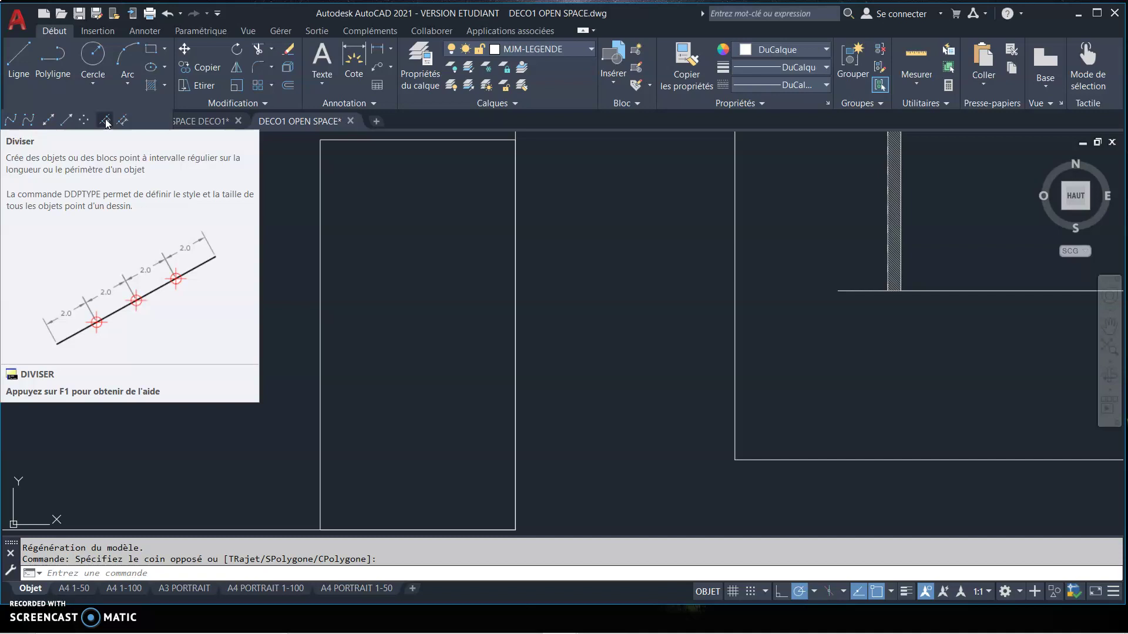
click(107, 122)
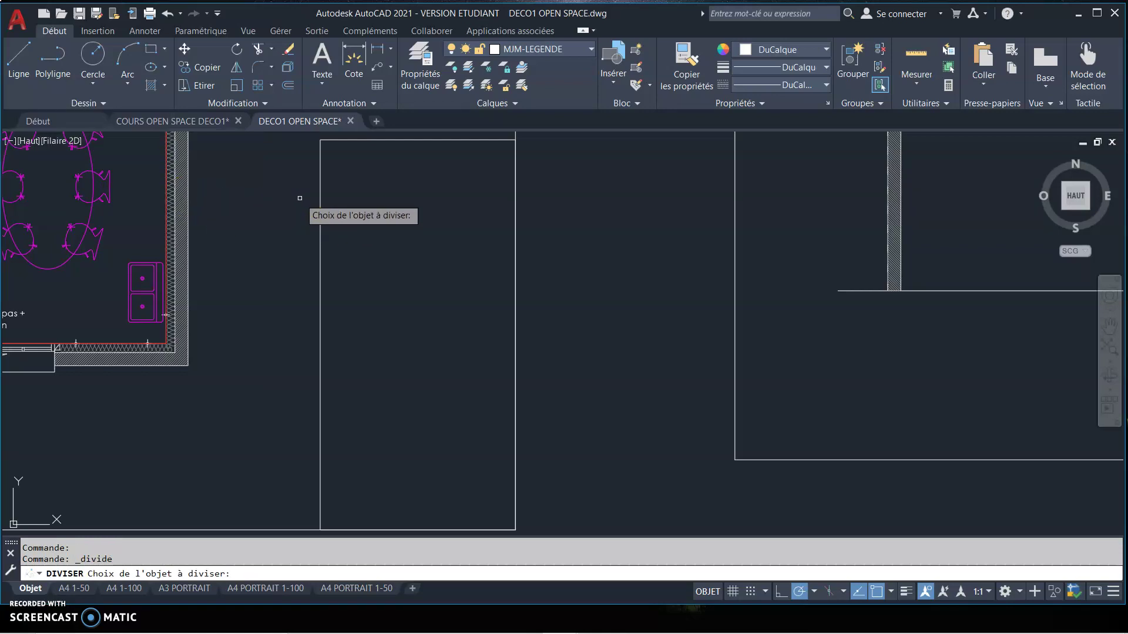
click(320, 193)
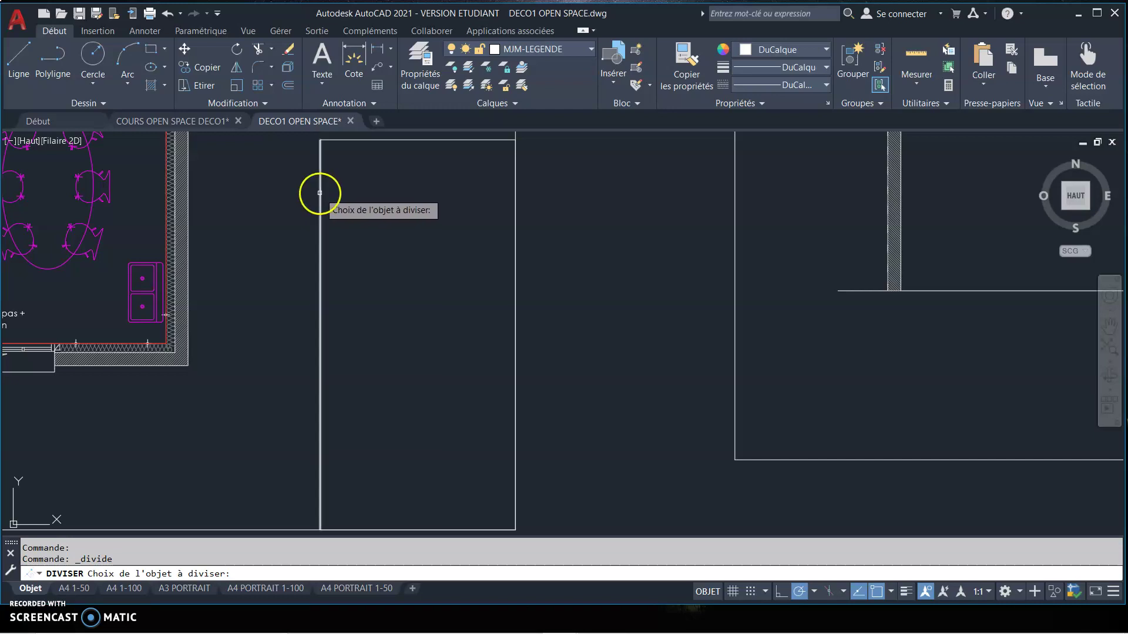
click(320, 193)
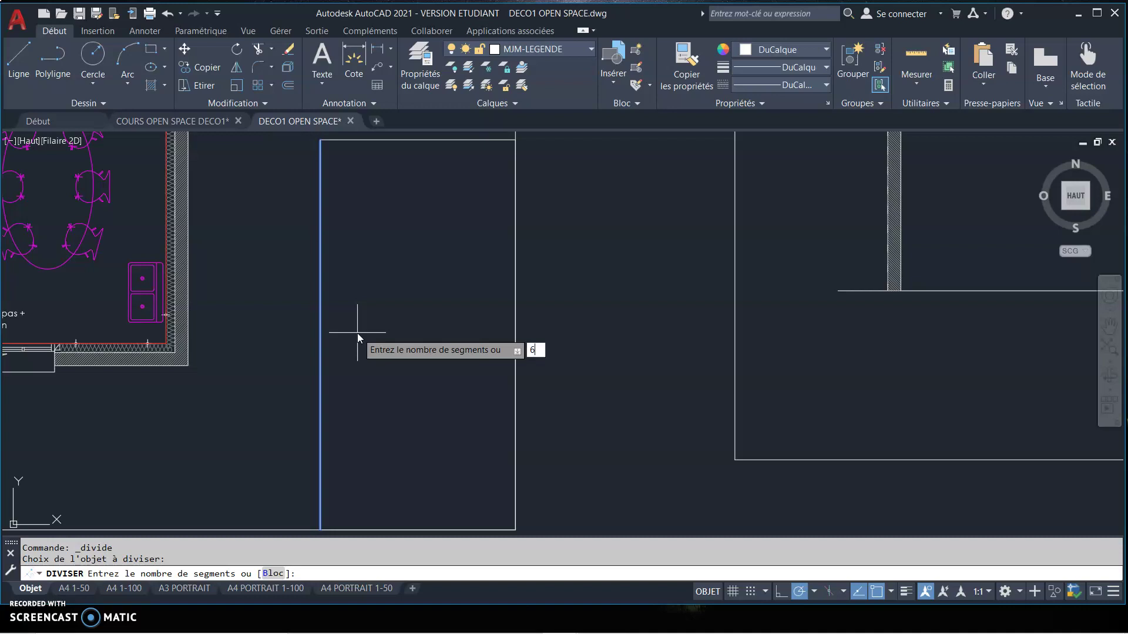
text(6)
key(Return)
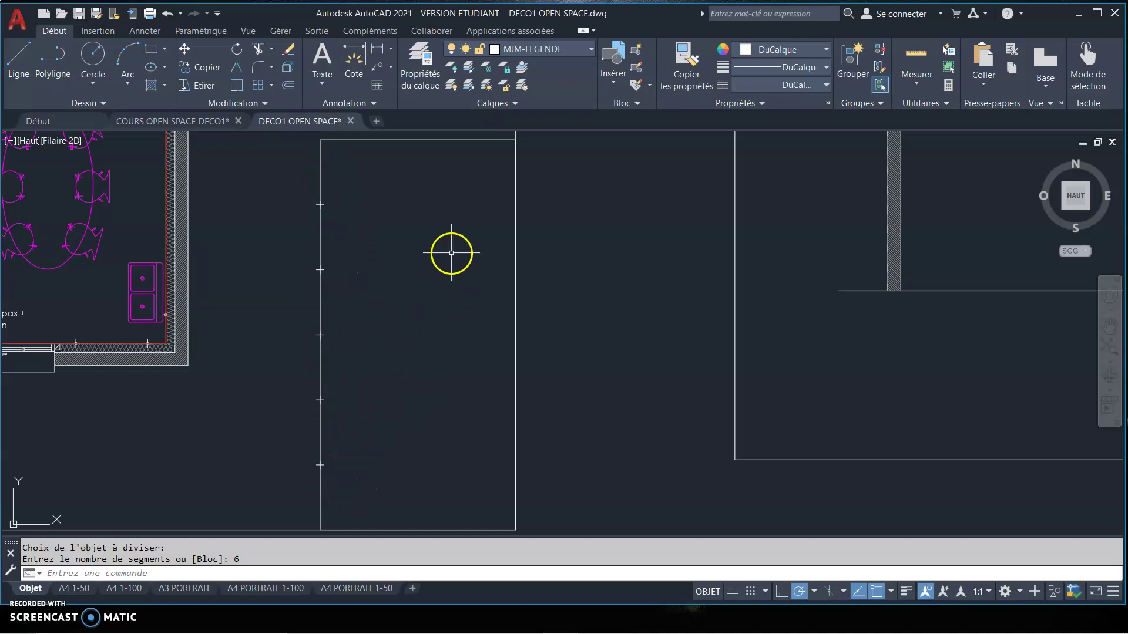
middle_drag(451, 253, 448, 301)
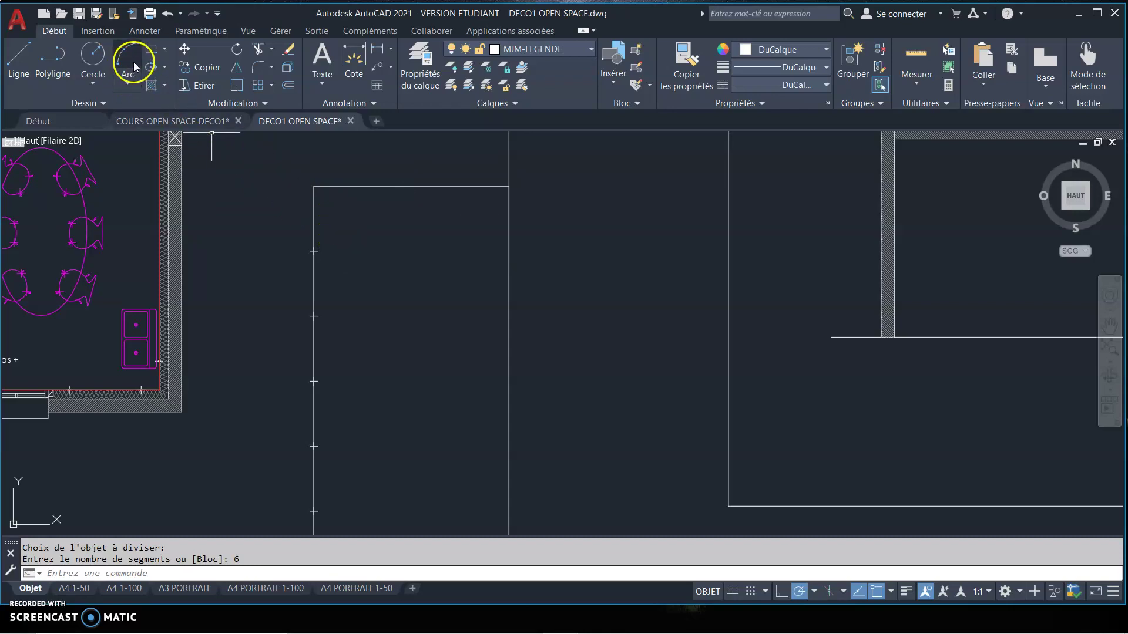
Use Diviser to split the frame's top line into 3 equal segments.
click(100, 104)
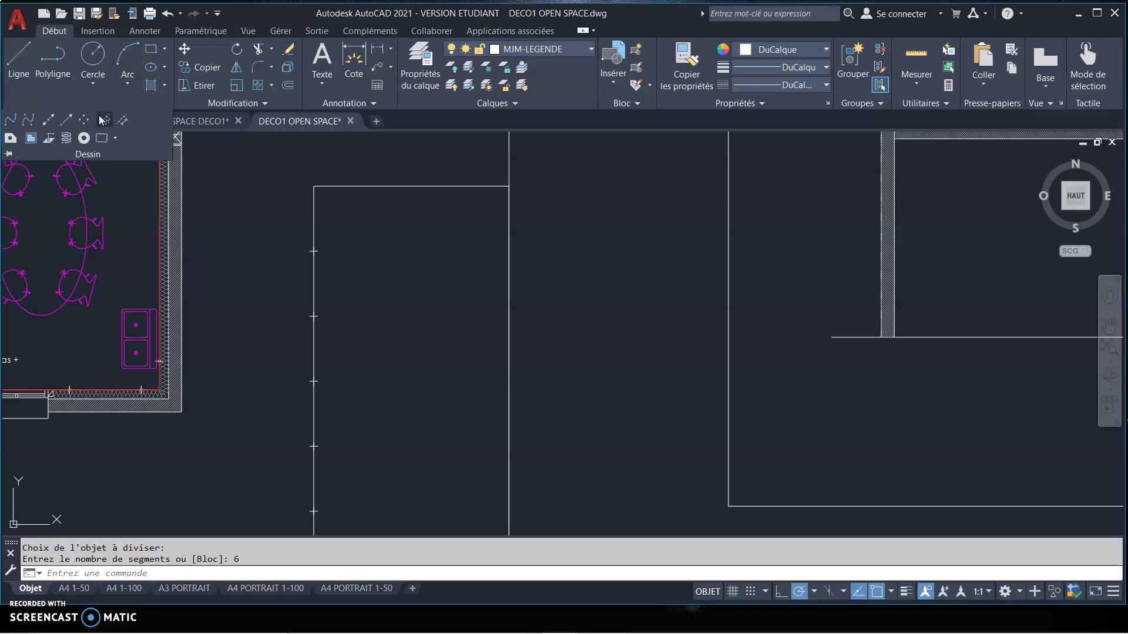
click(105, 120)
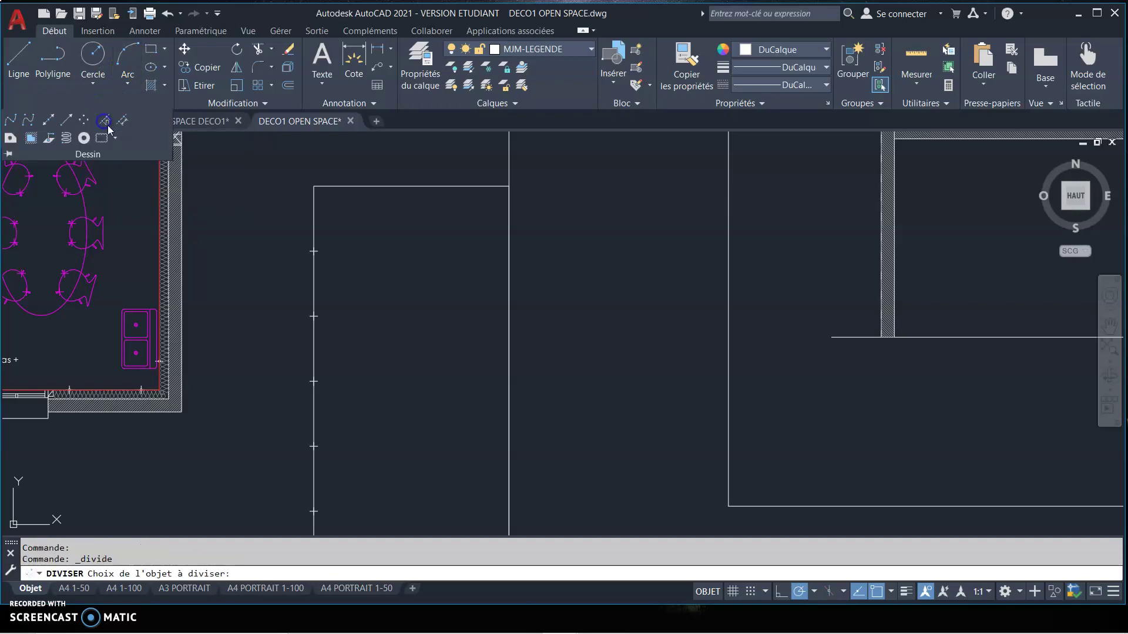
click(367, 187)
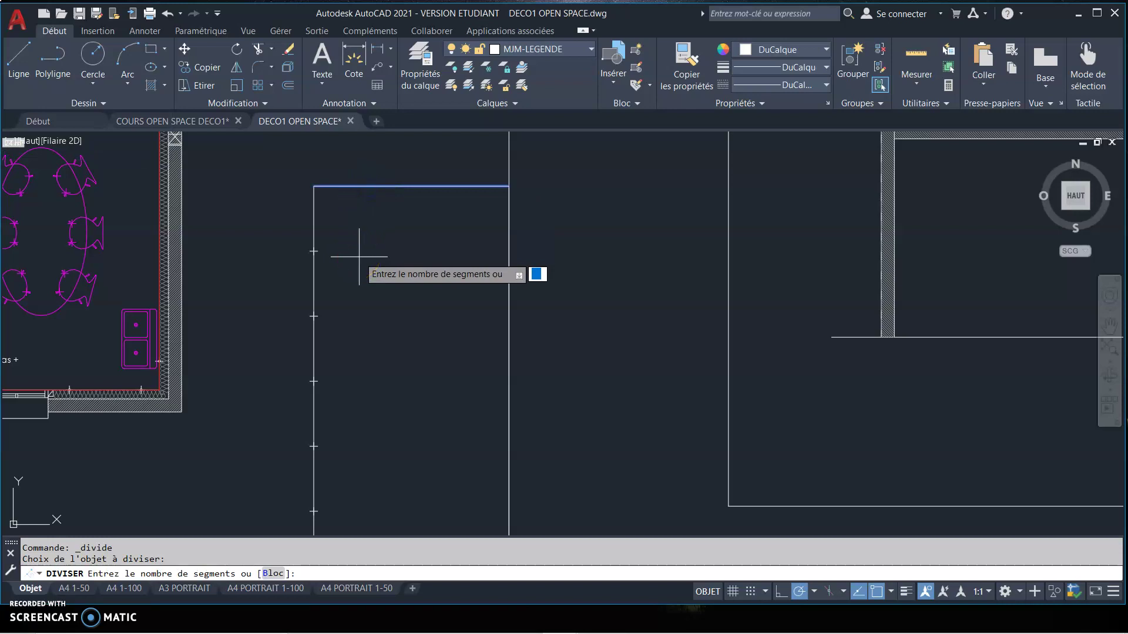
text(3)
key(Return)
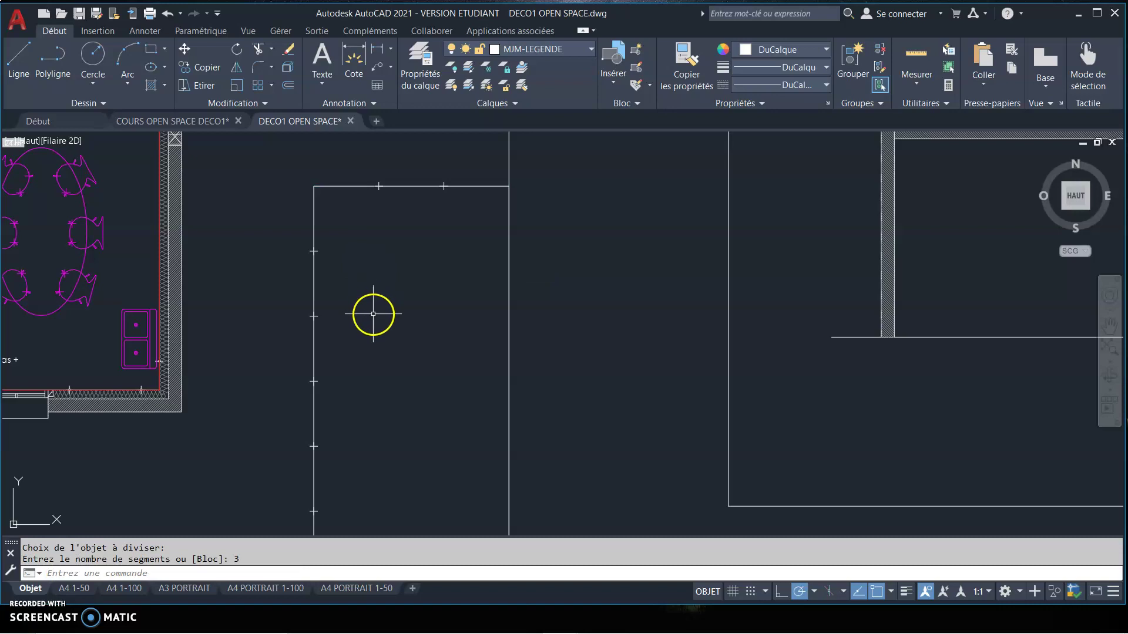
mouse_move(405, 356)
middle_down()
mouse_move(397, 335)
mouse_move(366, 324)
middle_up()
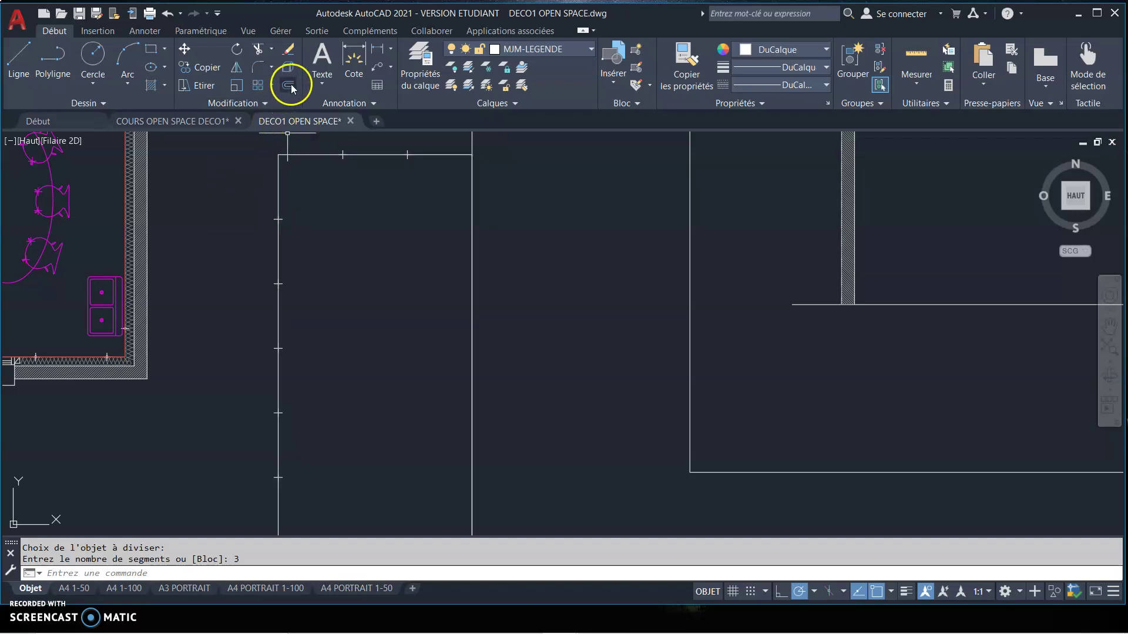
Measure from the frame's top-left corner to the first division mark, then begin an offset.
click(915, 57)
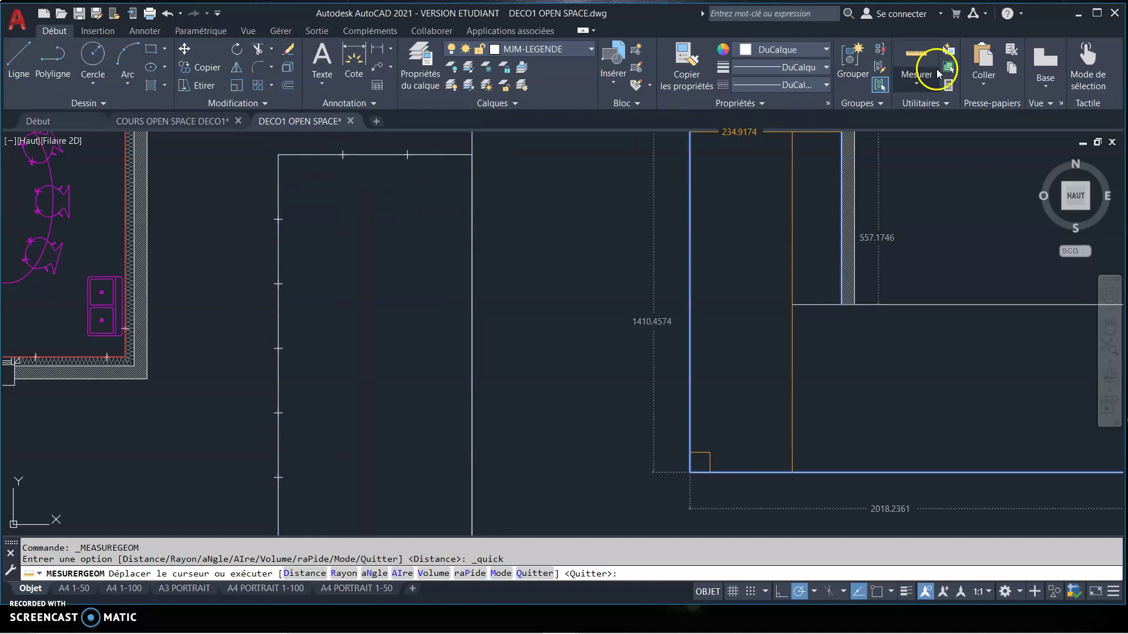
click(916, 84)
click(918, 136)
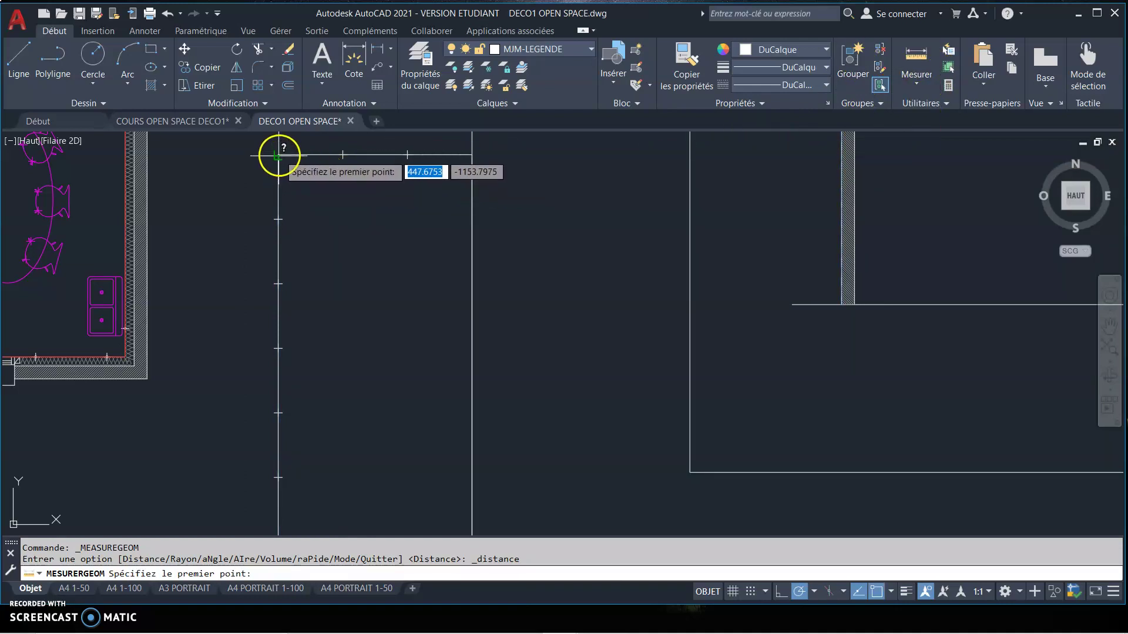
scroll(278, 155, up, 2)
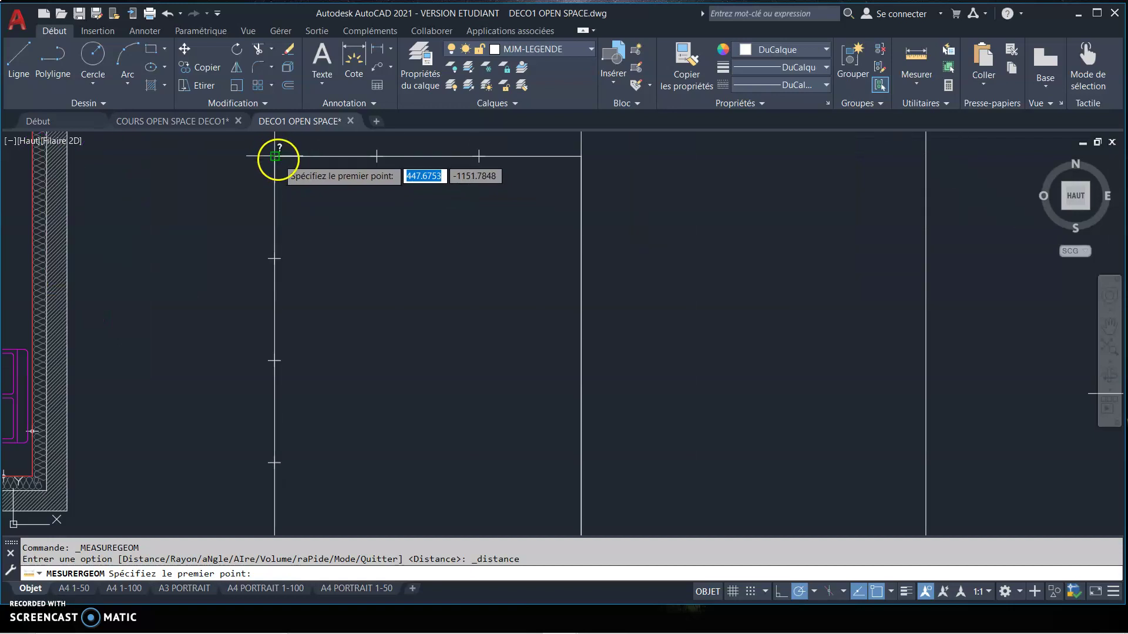
click(275, 156)
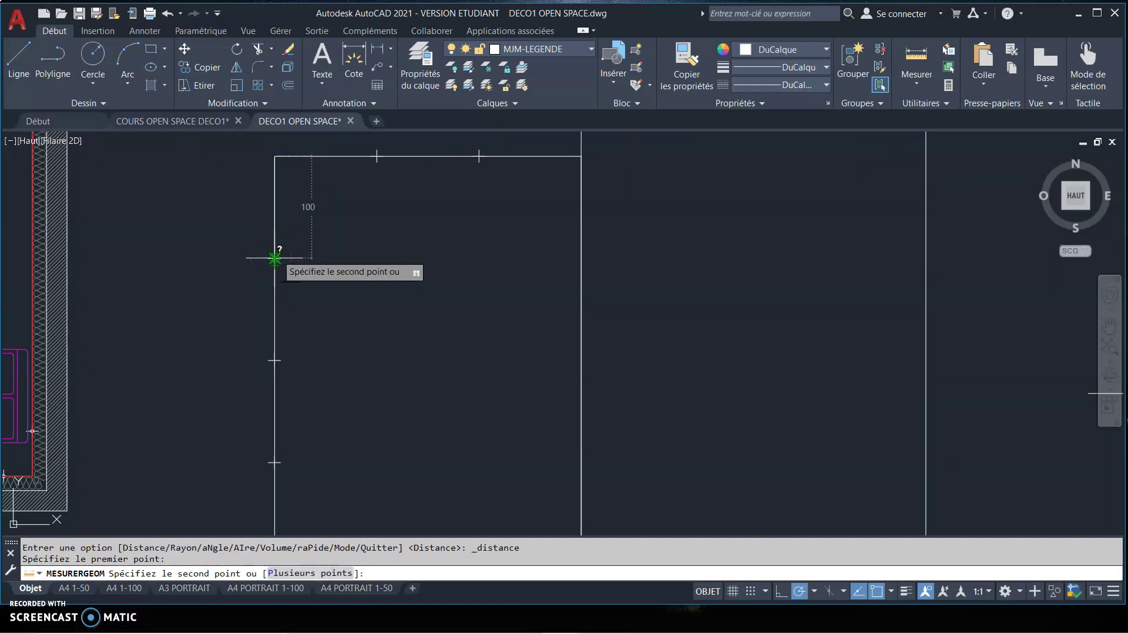
key(Escape)
scroll(334, 253, down, 2)
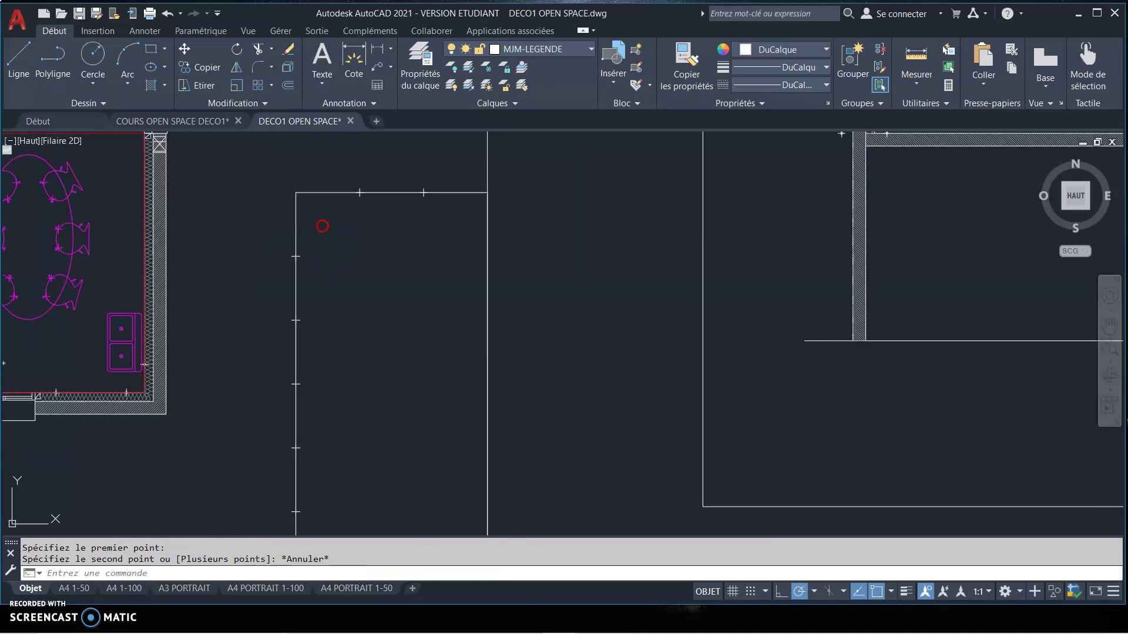
middle_drag(320, 222, 307, 169)
click(289, 87)
text(100)
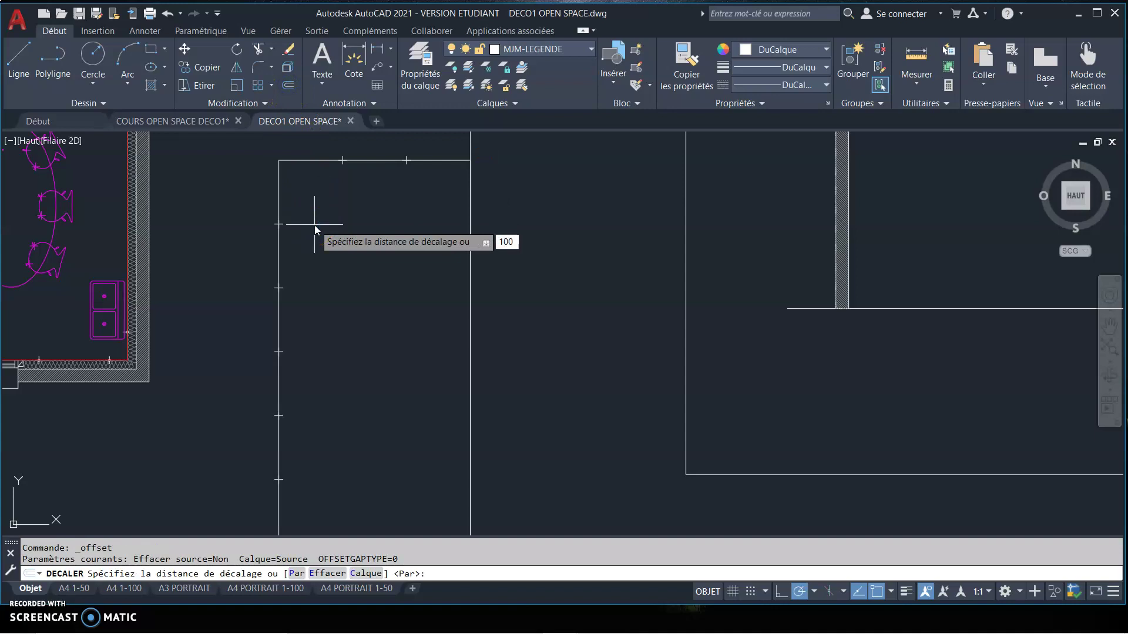
Offset the top line downward 100 three times, creating the first three row lines.
key(Return)
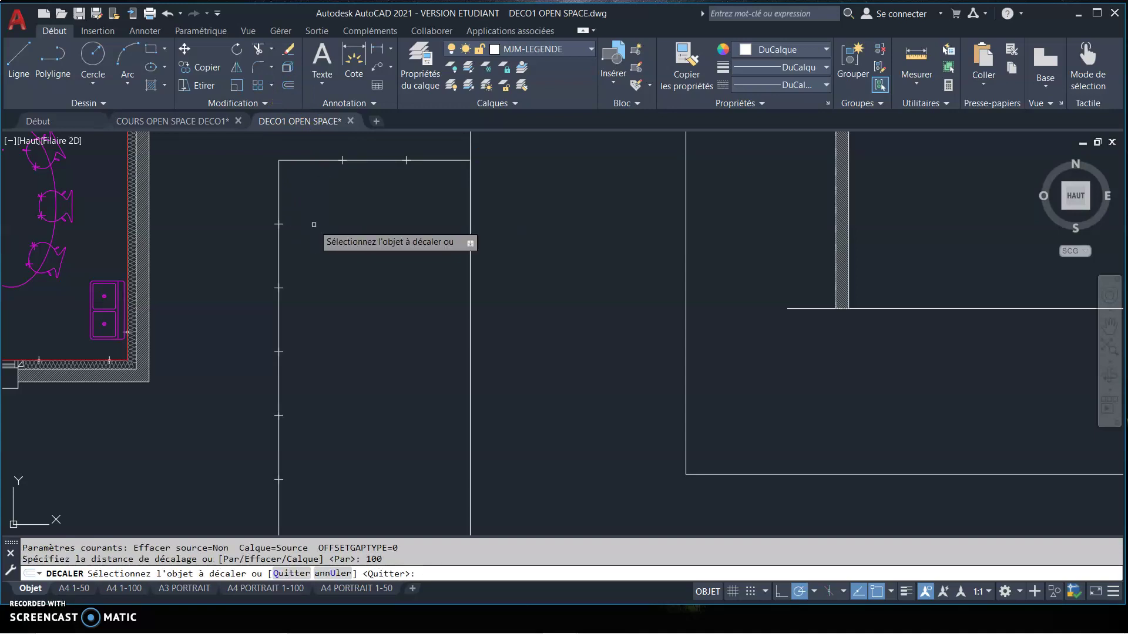
click(318, 160)
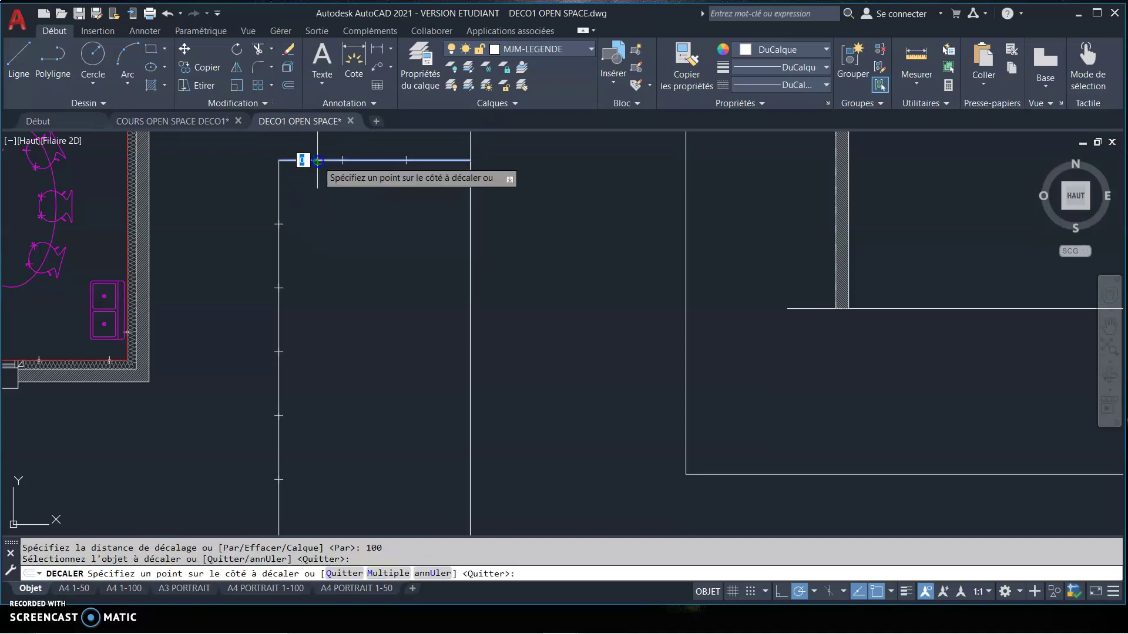
click(322, 259)
click(310, 224)
click(321, 309)
click(312, 287)
click(320, 335)
Add two more horizontal lines 100 apart to complete the six equal rows.
middle_drag(328, 330, 341, 304)
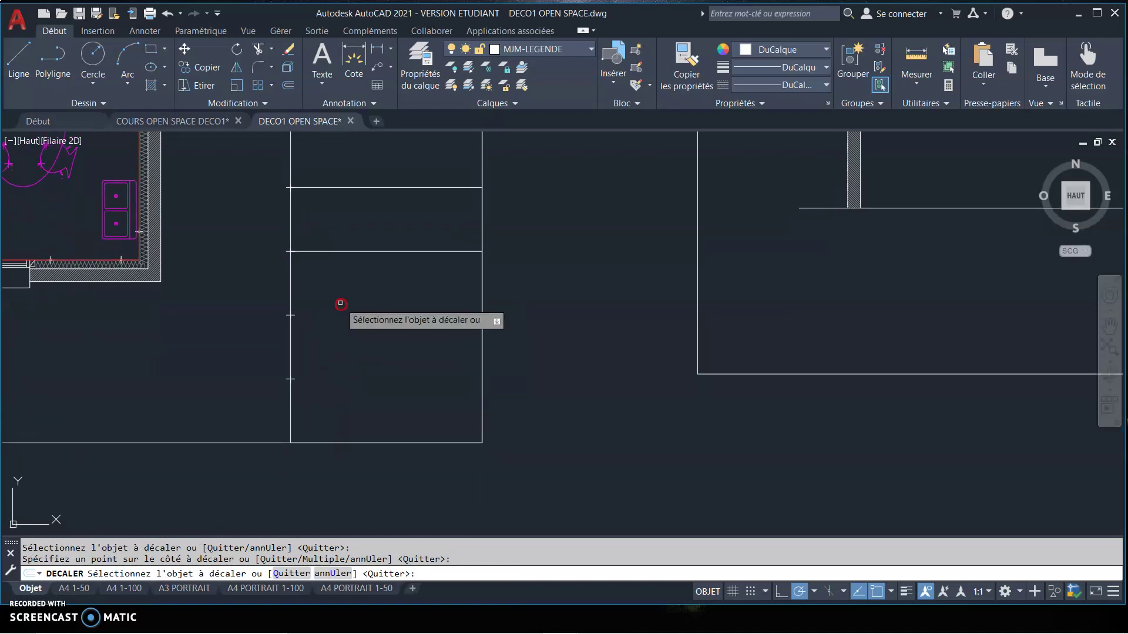
click(347, 252)
click(348, 316)
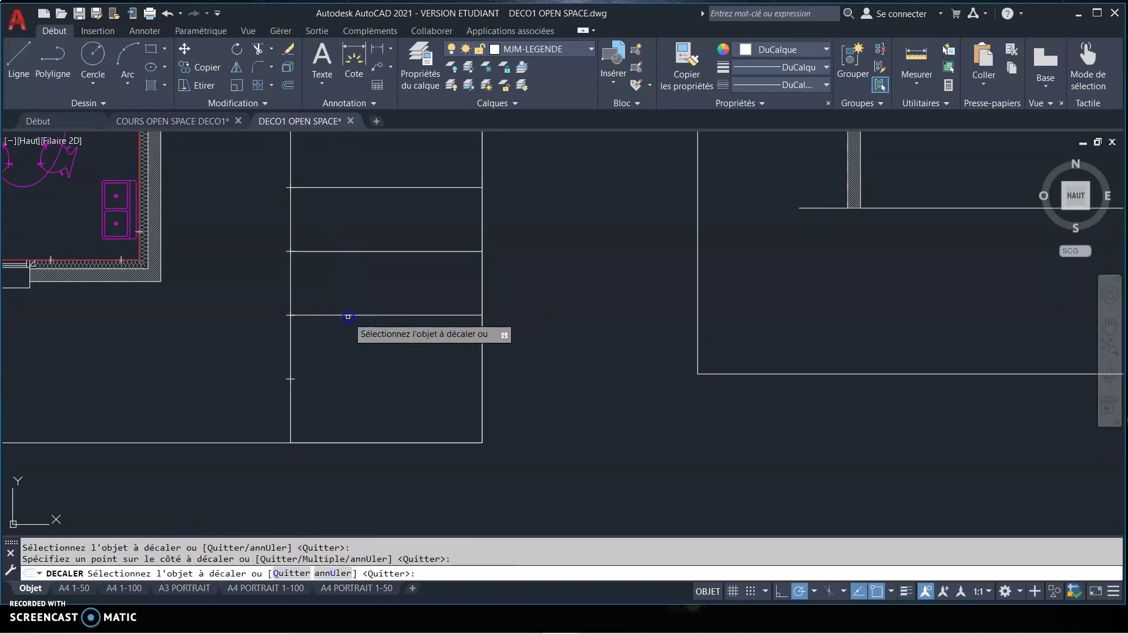
click(348, 316)
click(351, 400)
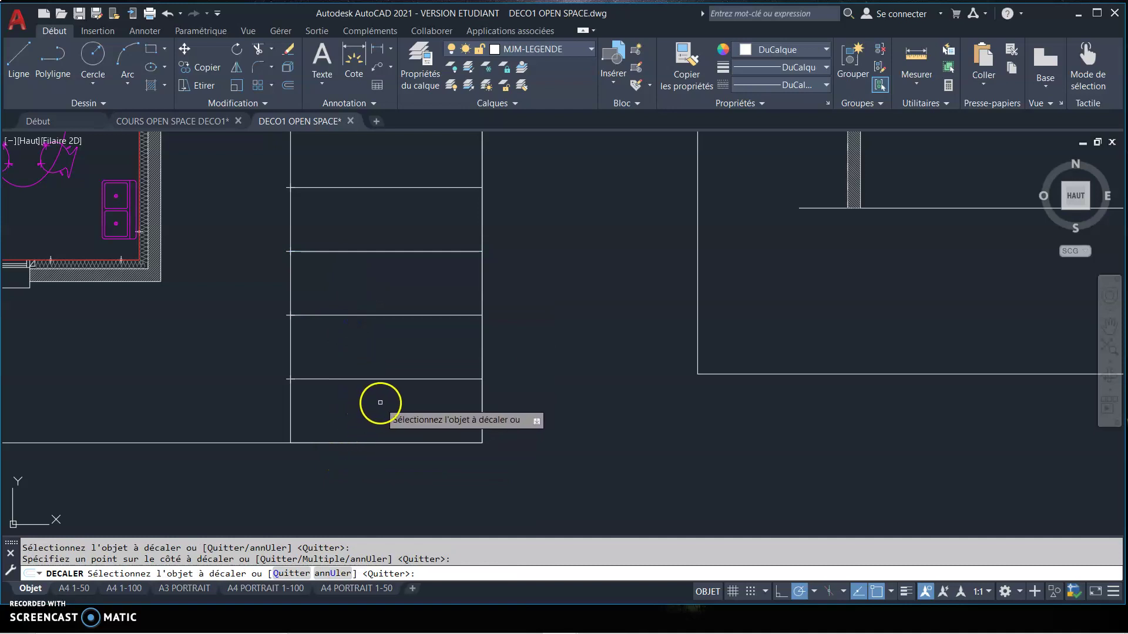
key(Escape)
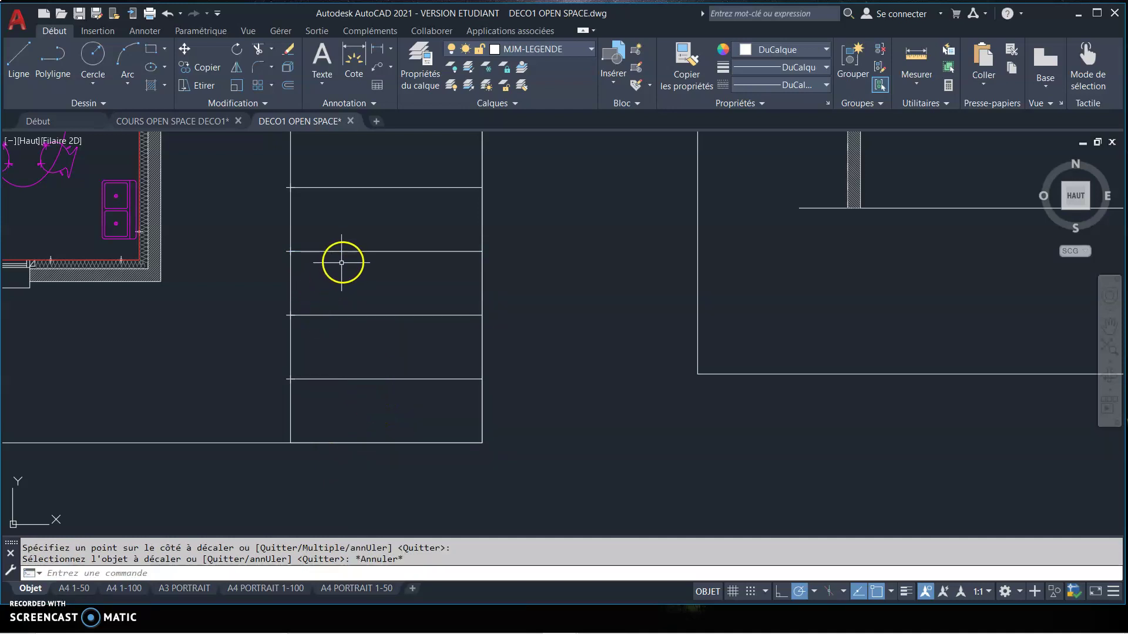
middle_drag(342, 262, 322, 390)
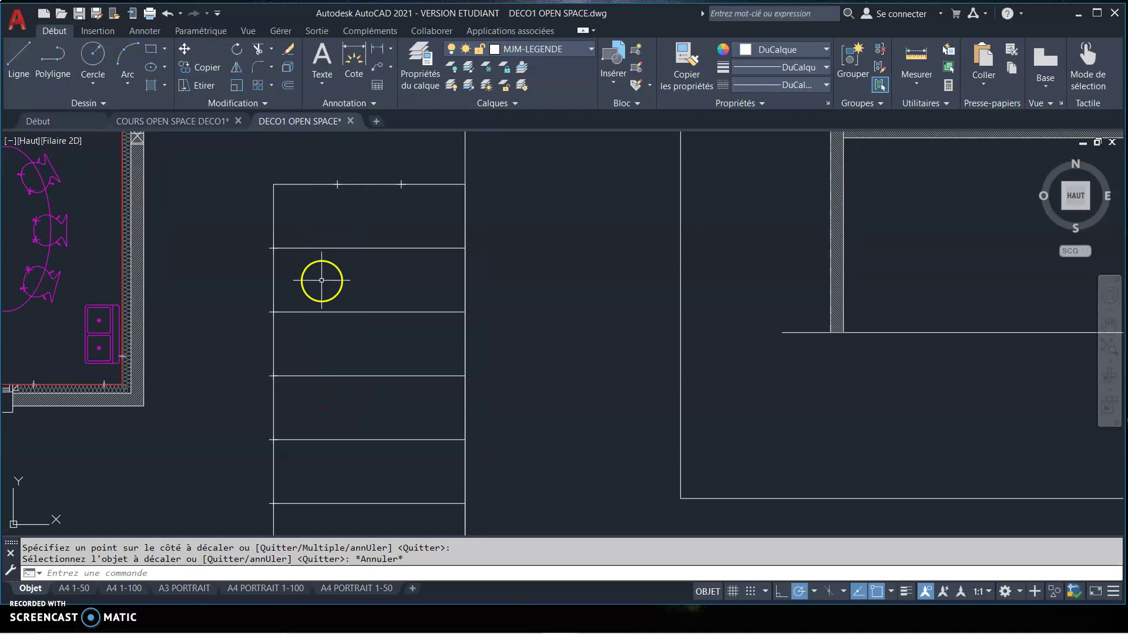
scroll(326, 205, up, 2)
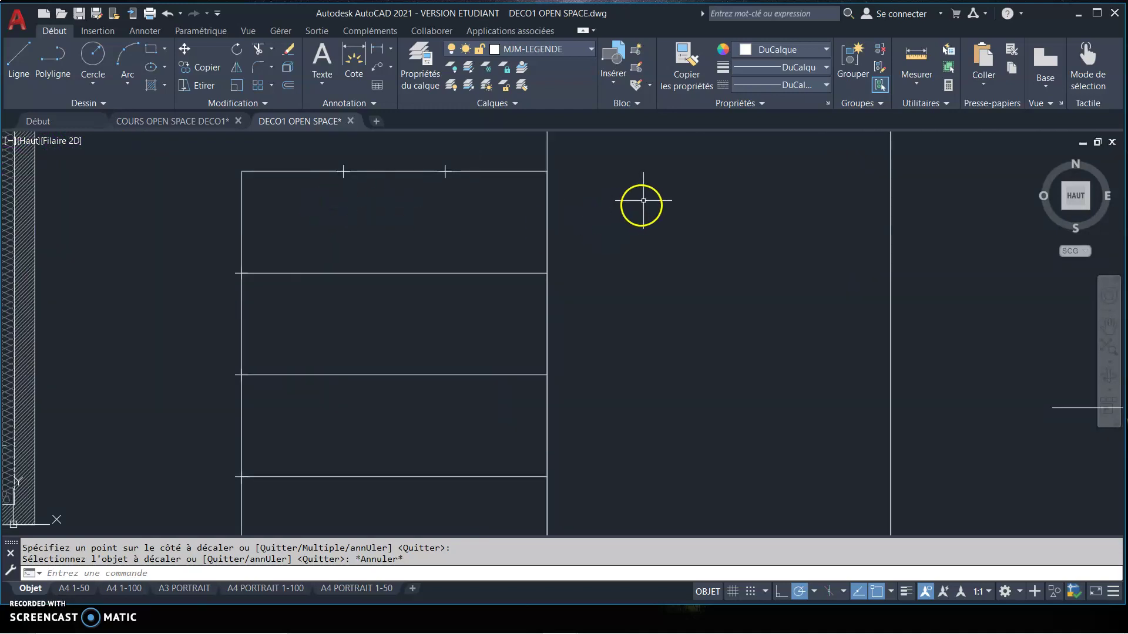
Check the tick spacing and offset the frame's left edge 100 inward as a column line.
click(914, 55)
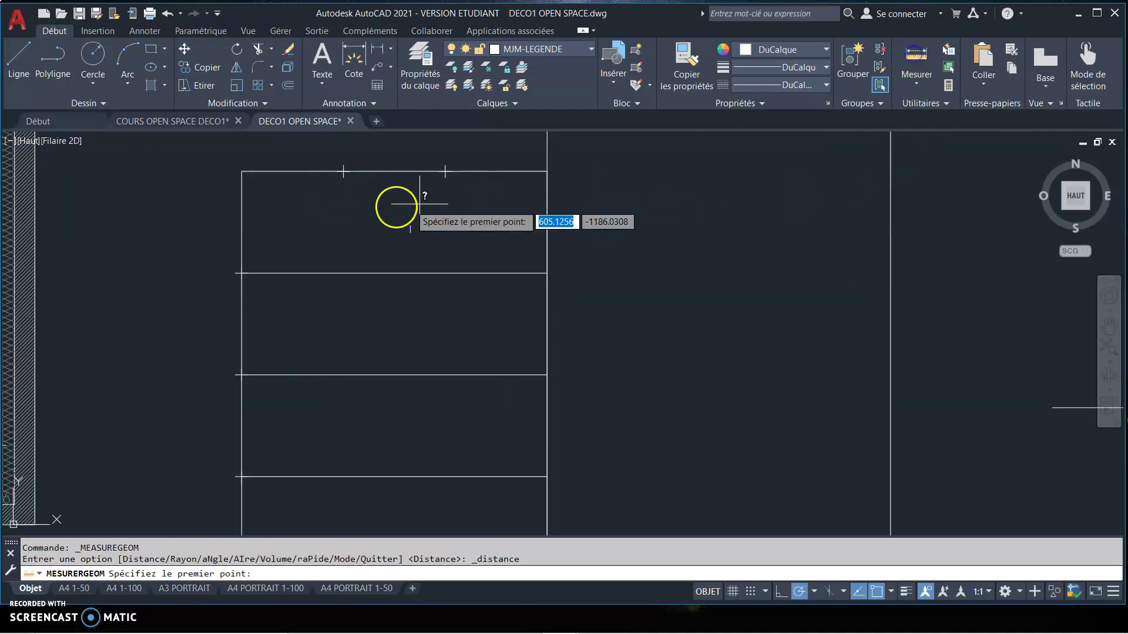
click(242, 172)
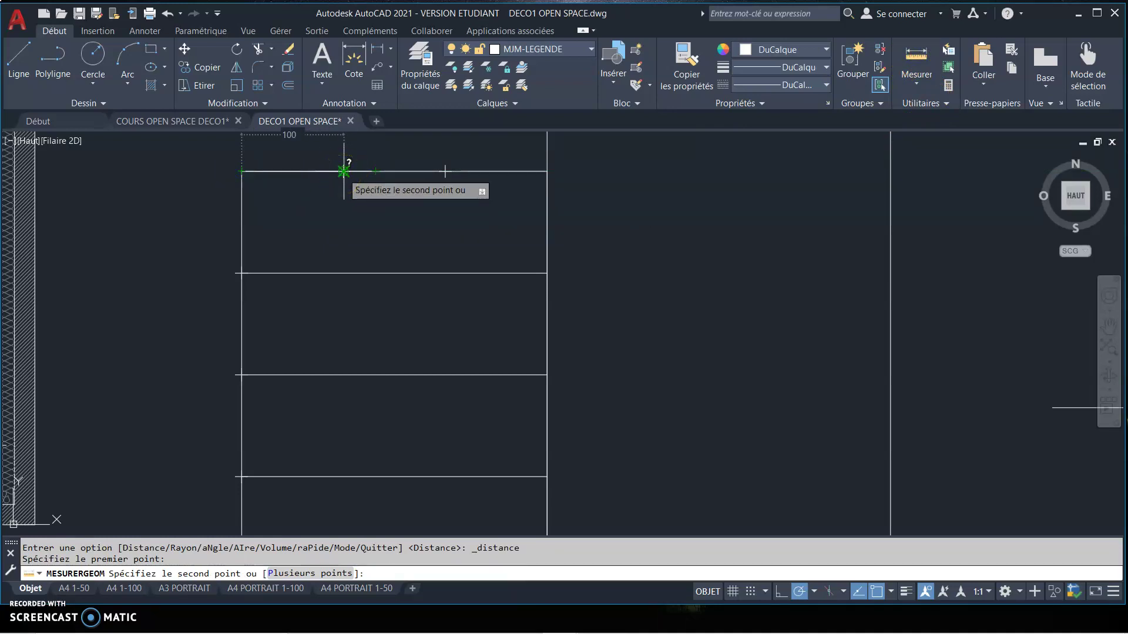
key(Escape)
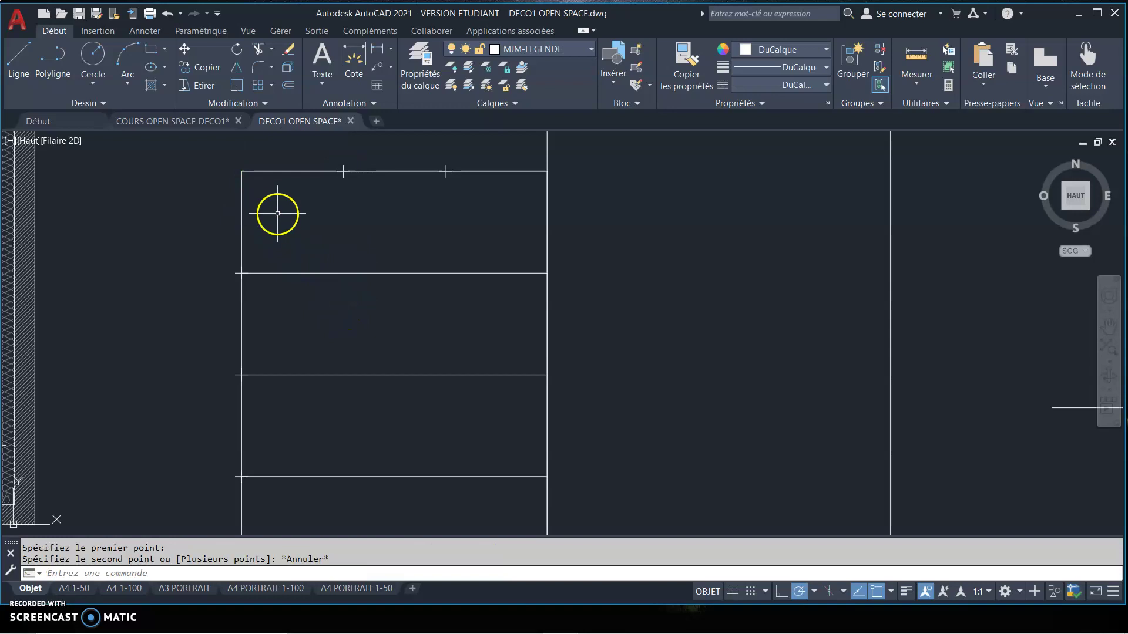
click(288, 84)
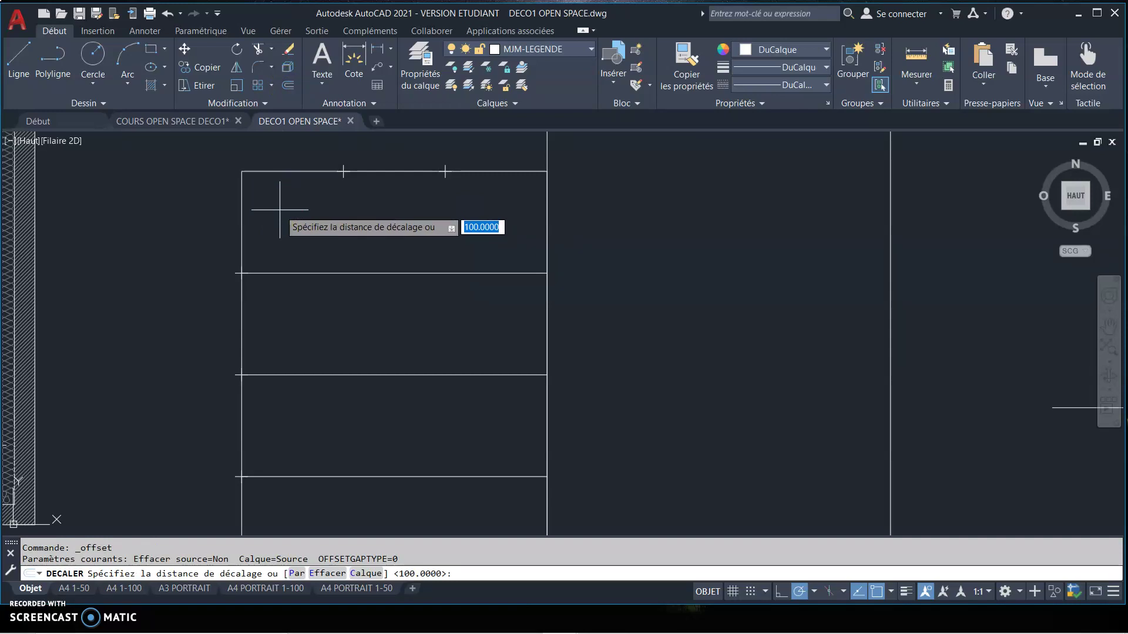
key(Return)
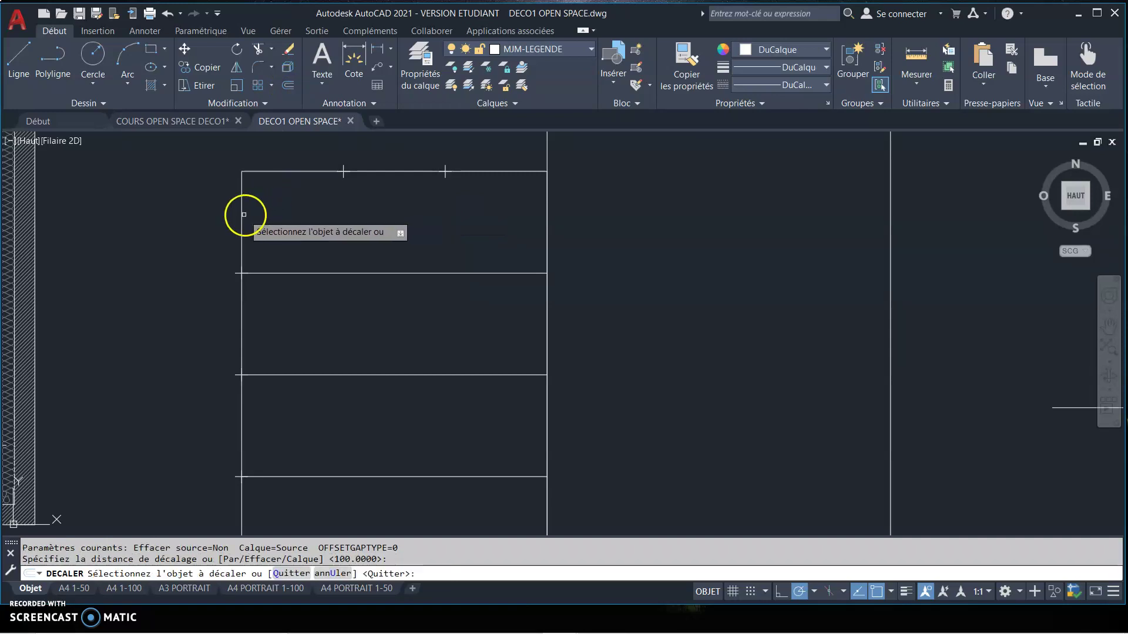
click(242, 215)
click(361, 235)
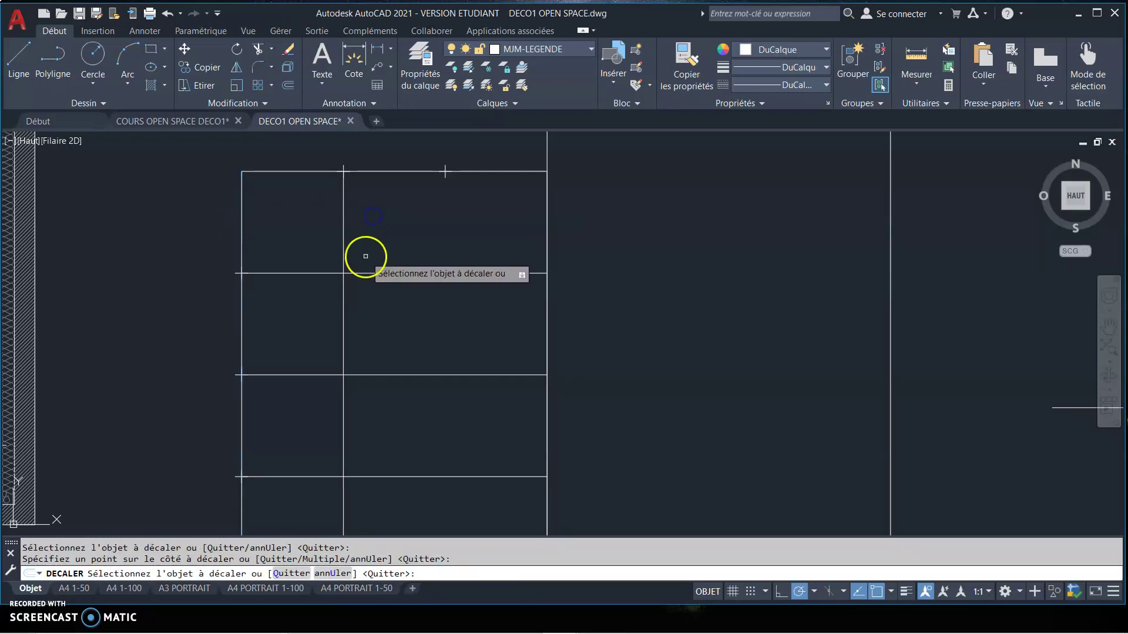
key(Return)
Reframe the whole grid and move the TEXTURES folder window over the drawing.
scroll(373, 253, down, 1)
scroll(392, 334, down, 1)
middle_drag(392, 334, 388, 217)
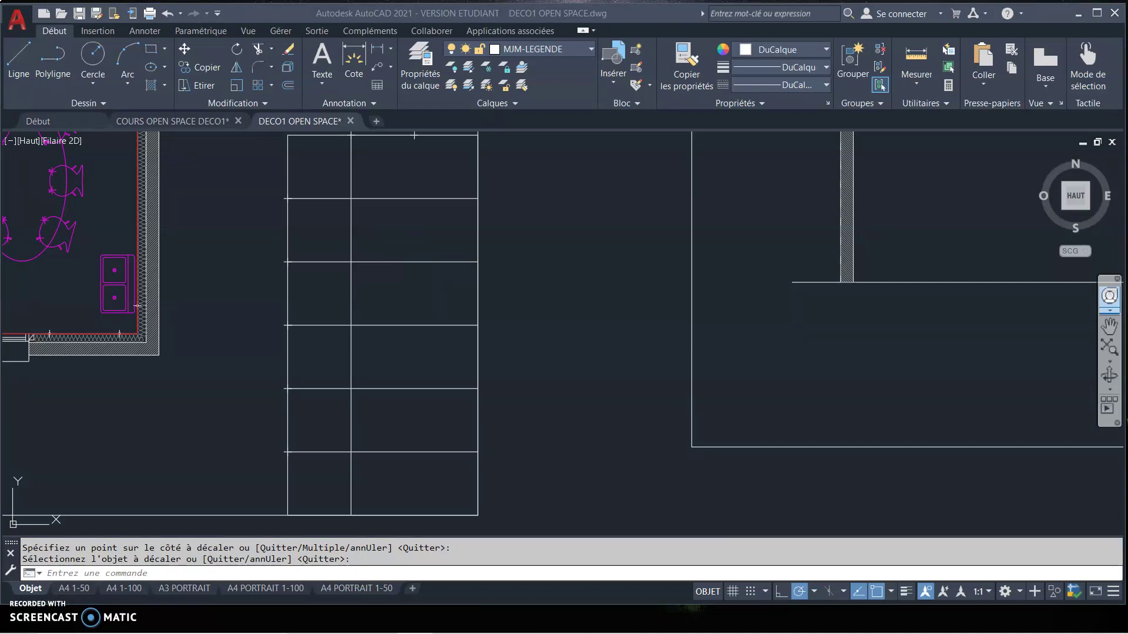
mouse_move(1127, 44)
mouse_down()
mouse_move(830, 64)
mouse_move(256, 32)
mouse_up()
Pan and zoom the drawing from the floor plan back to the legend grid.
scroll(753, 197, down, 2)
scroll(753, 197, down, 3)
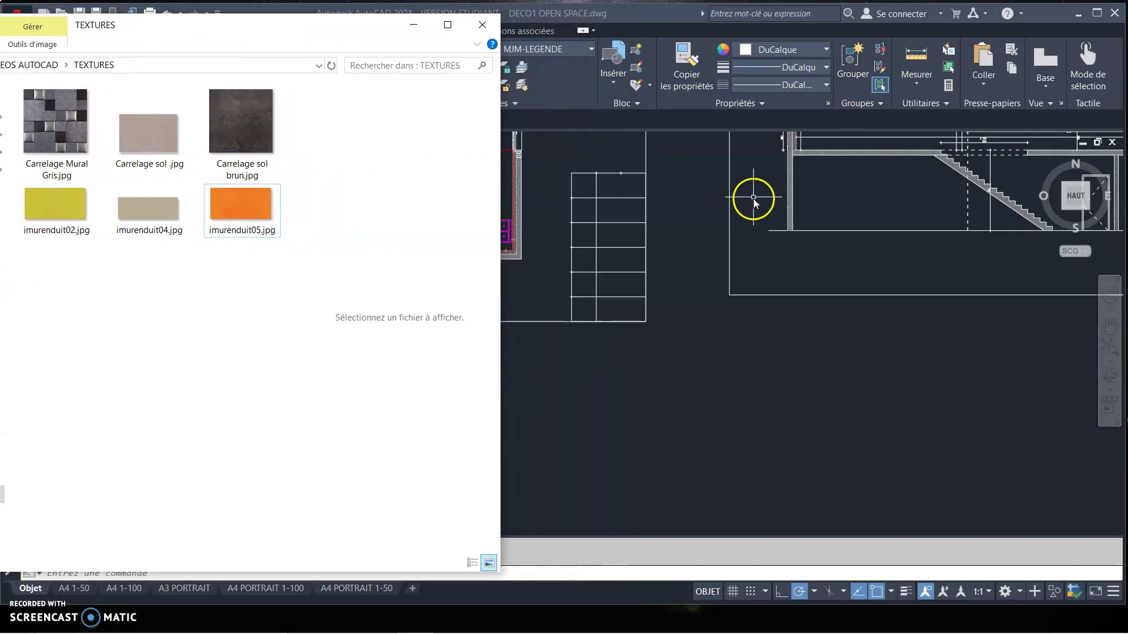
click(822, 234)
scroll(803, 237, down, 2)
scroll(803, 237, down, 1)
middle_drag(778, 194, 727, 307)
scroll(727, 307, up, 2)
scroll(742, 300, up, 2)
scroll(743, 300, up, 2)
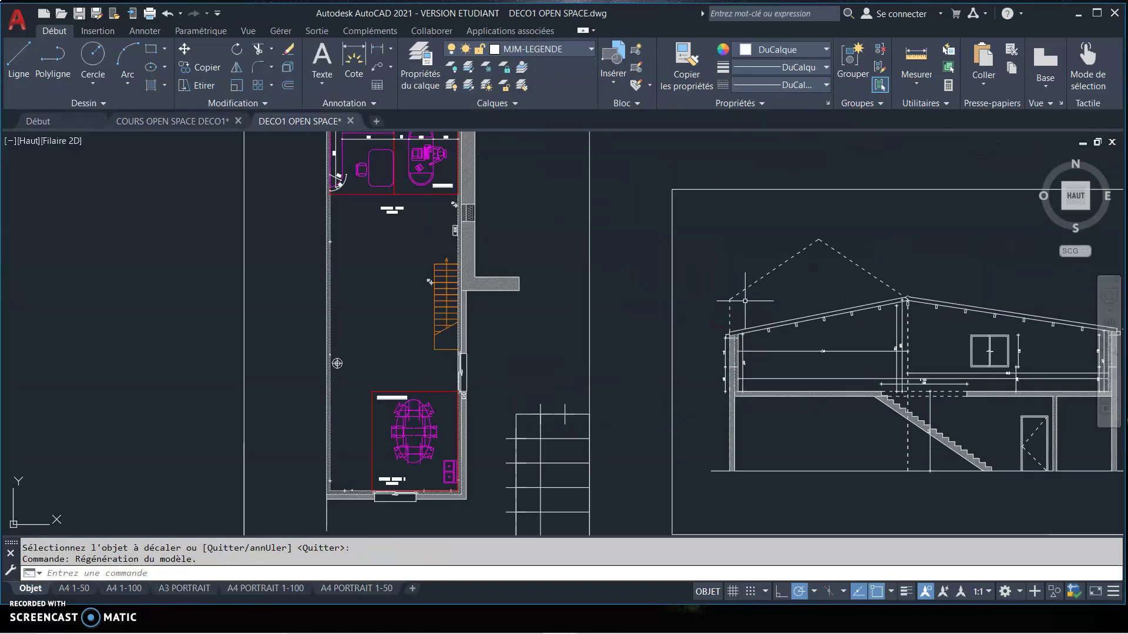
scroll(628, 294, up, 3)
scroll(627, 294, up, 2)
middle_drag(627, 295, 830, 206)
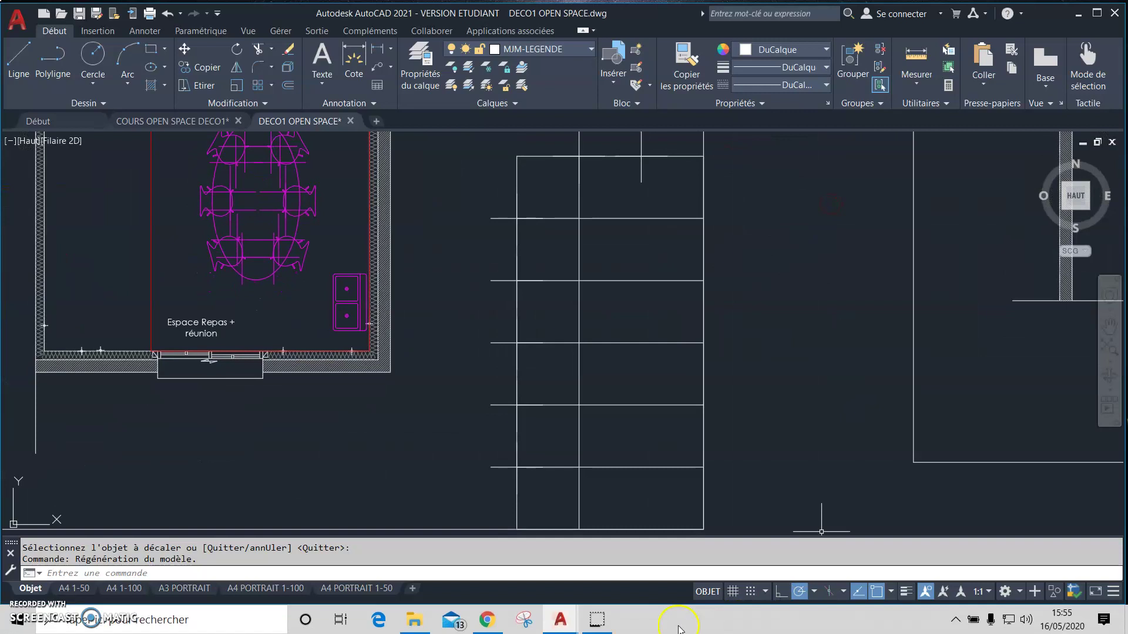
mouse_move(597, 620)
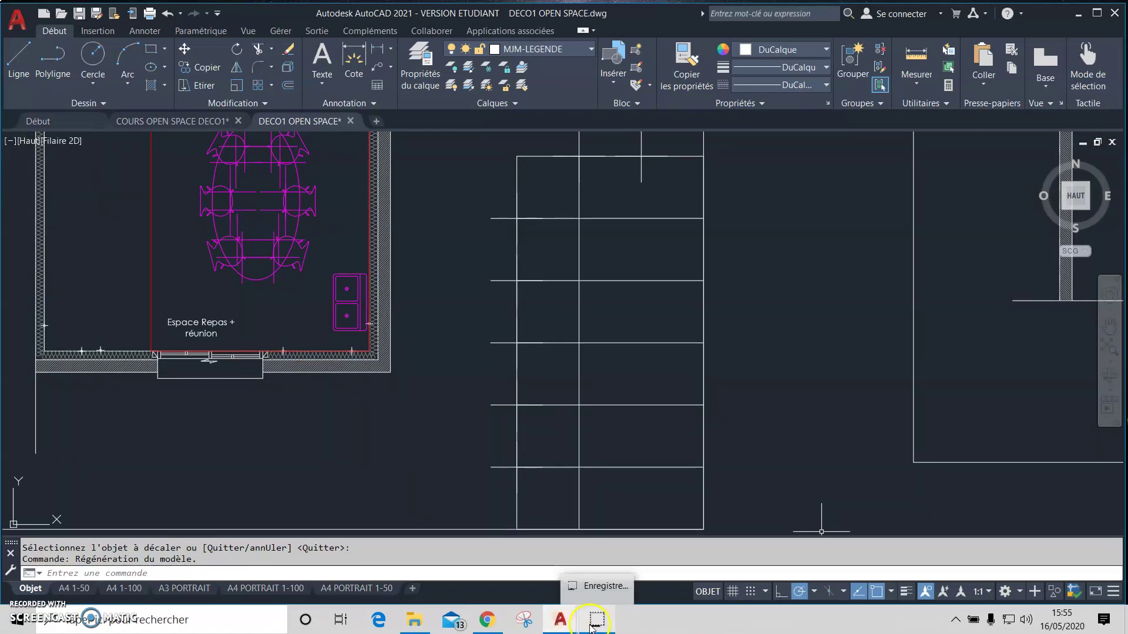
Drag the orange texture imurenduit05.jpg from the TEXTURES folder into the drawing.
click(414, 619)
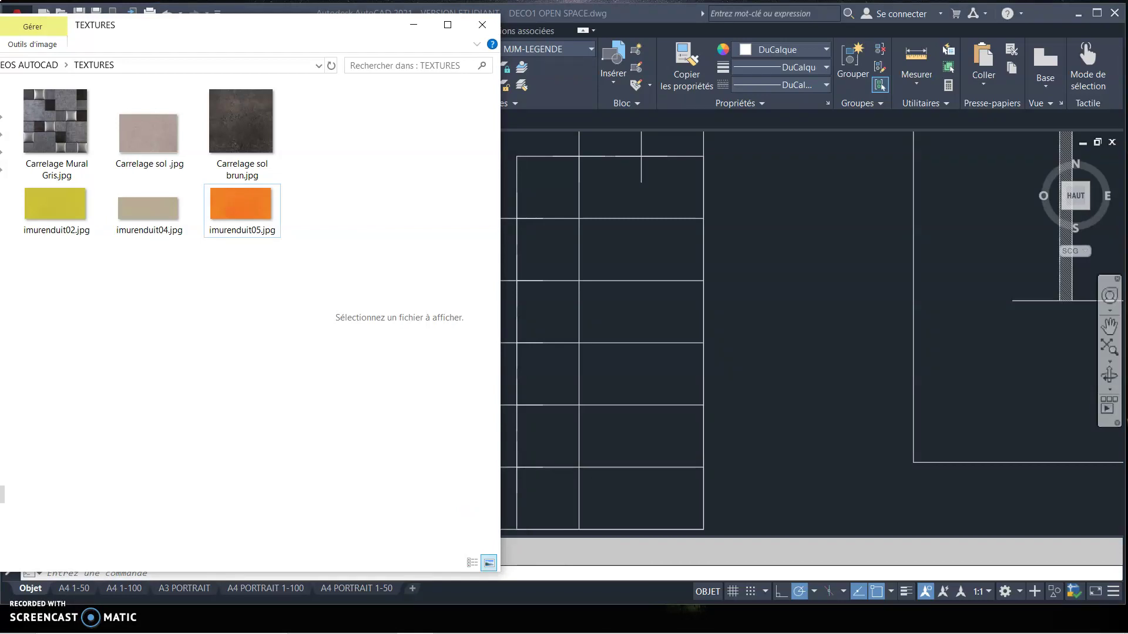
click(683, 263)
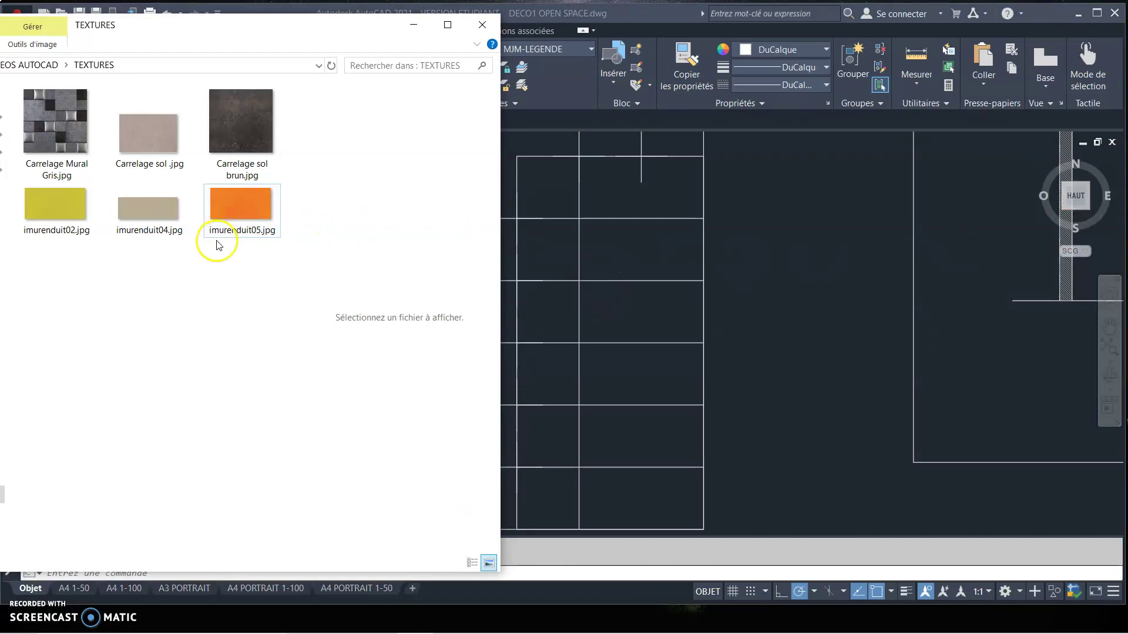
click(247, 211)
drag(248, 210, 549, 226)
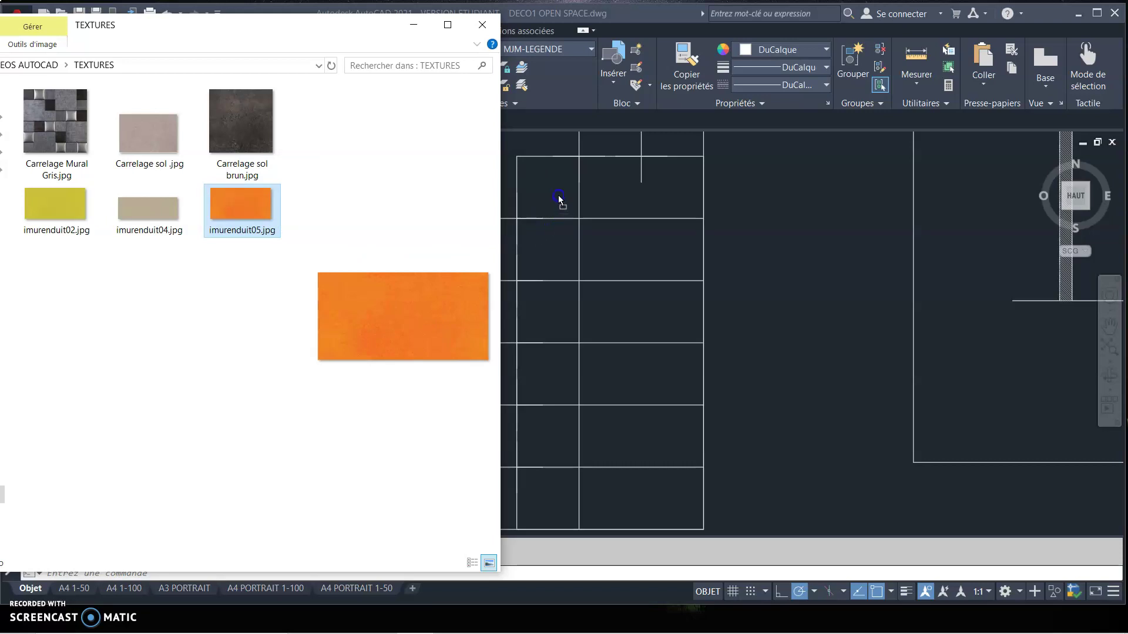
drag(559, 200, 559, 200)
scroll(521, 215, up, 5)
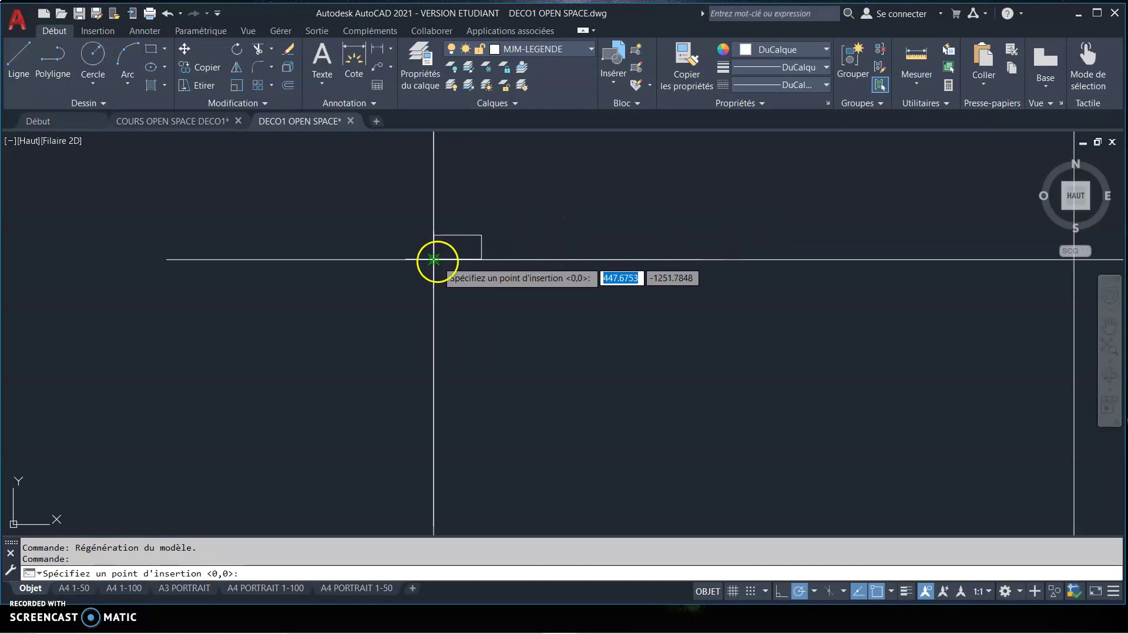
Insert the orange imurenduit05.jpg image at the cell corner, set its scale, and keep rotation 0.
click(433, 259)
scroll(435, 258, down, 1)
scroll(440, 253, down, 3)
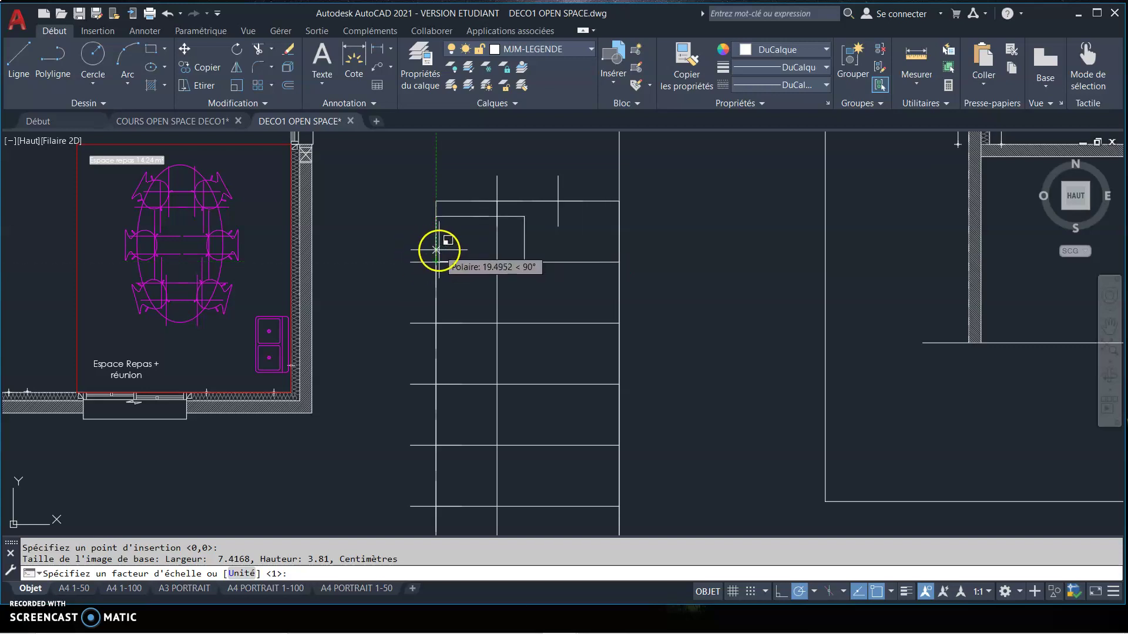
click(436, 253)
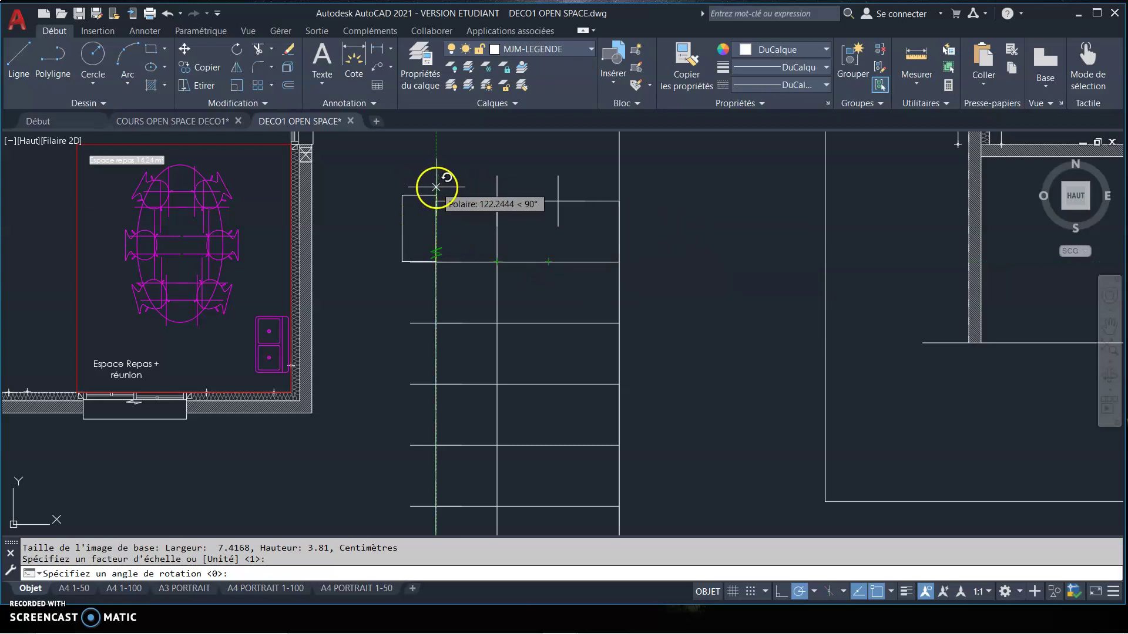
click(535, 262)
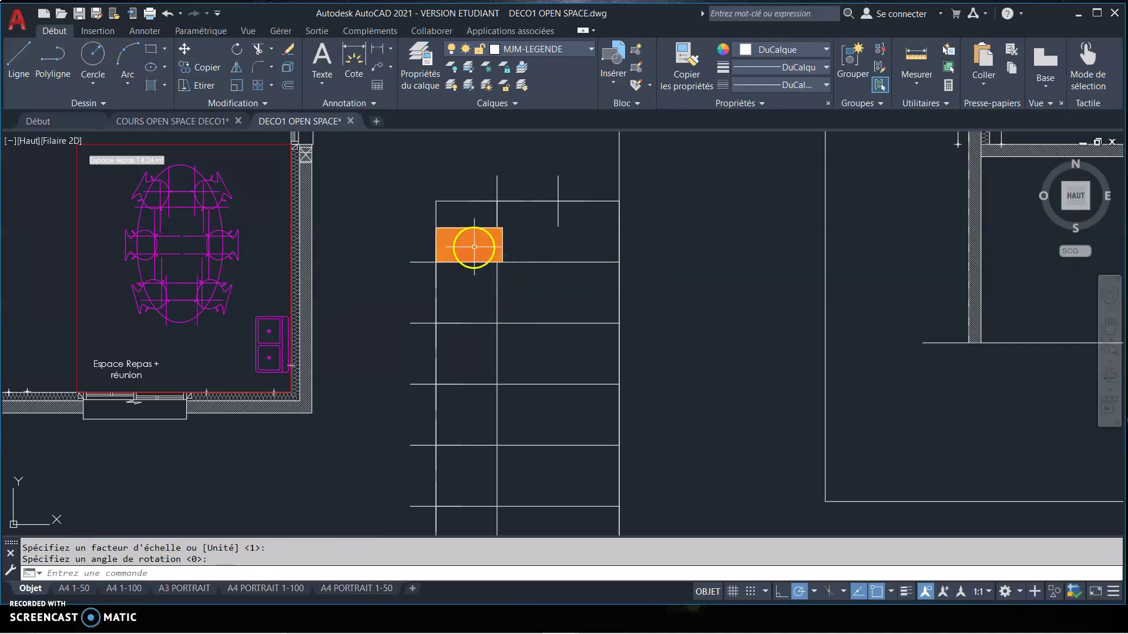
scroll(481, 234, up, 2)
scroll(488, 233, up, 2)
scroll(494, 232, up, 2)
middle_drag(519, 233, 551, 327)
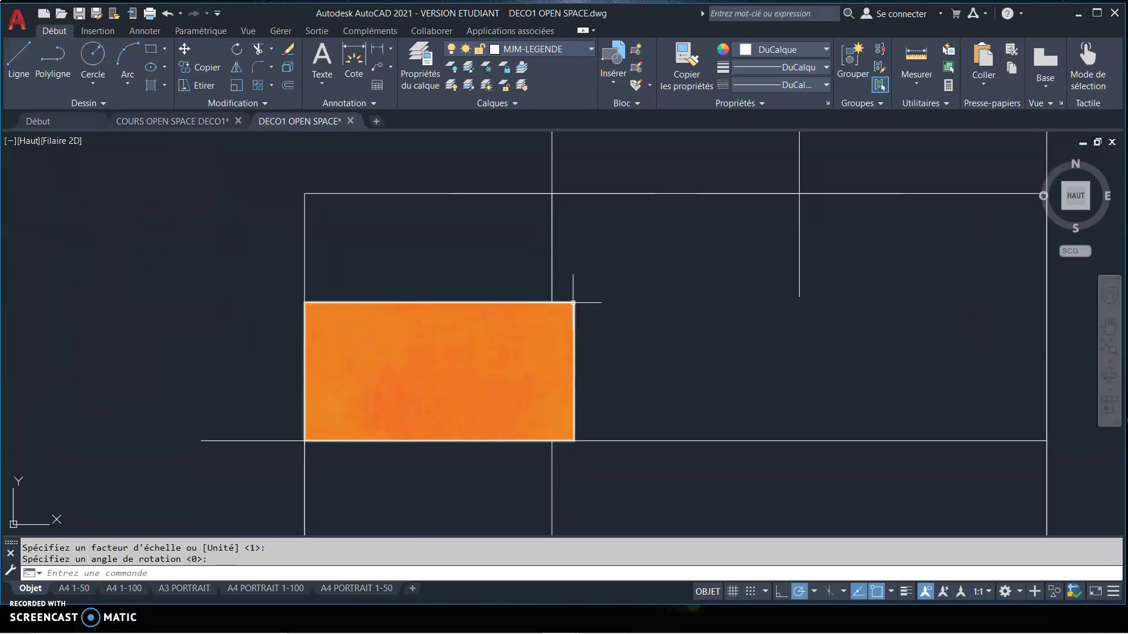
key(Return)
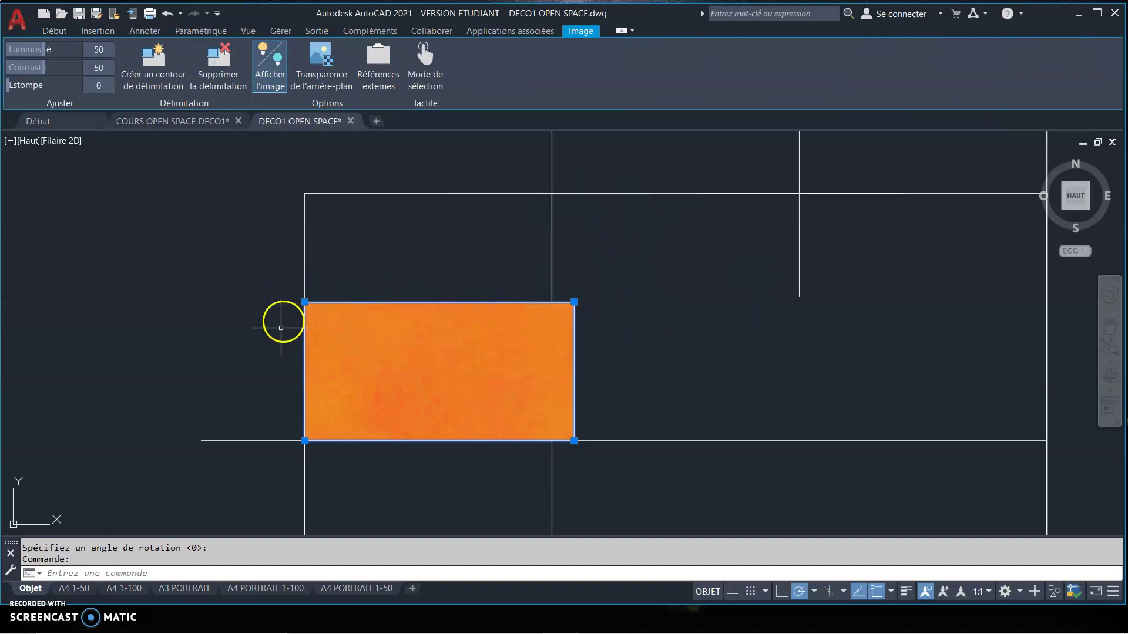
Grip-stretch the orange image's top-right corner toward the cell corner.
click(574, 302)
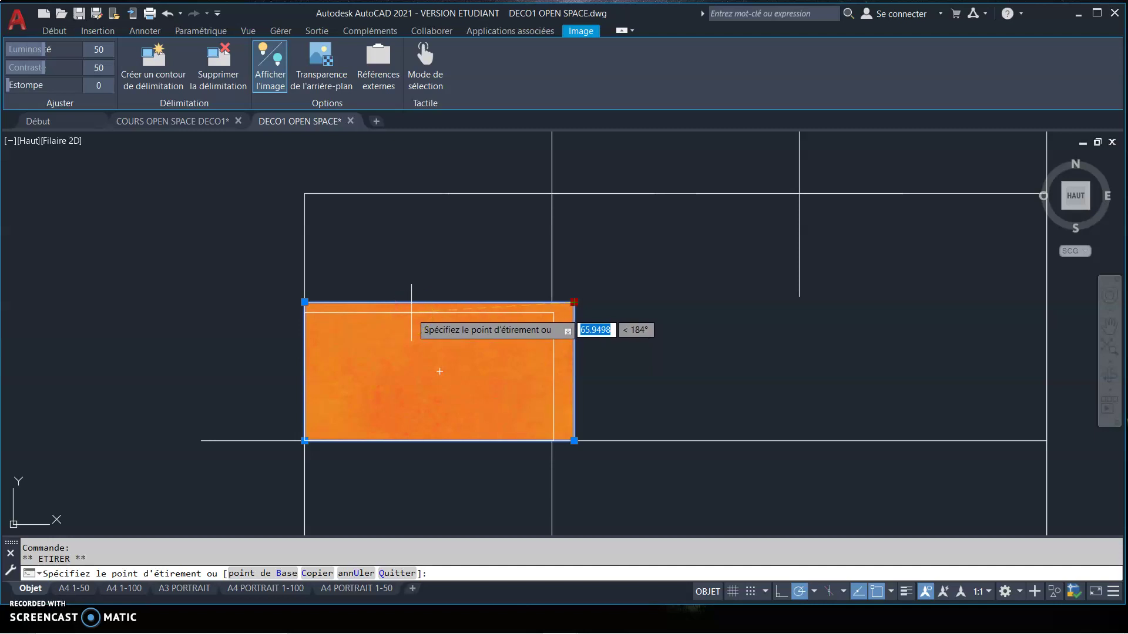
click(411, 313)
scroll(584, 333, up, 5)
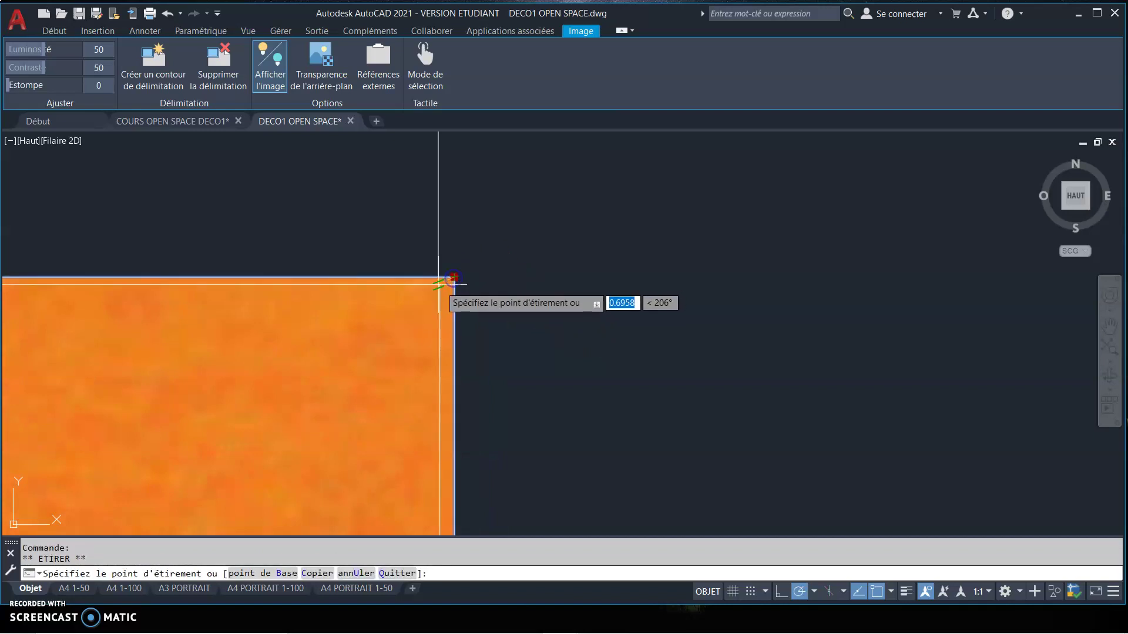
click(442, 287)
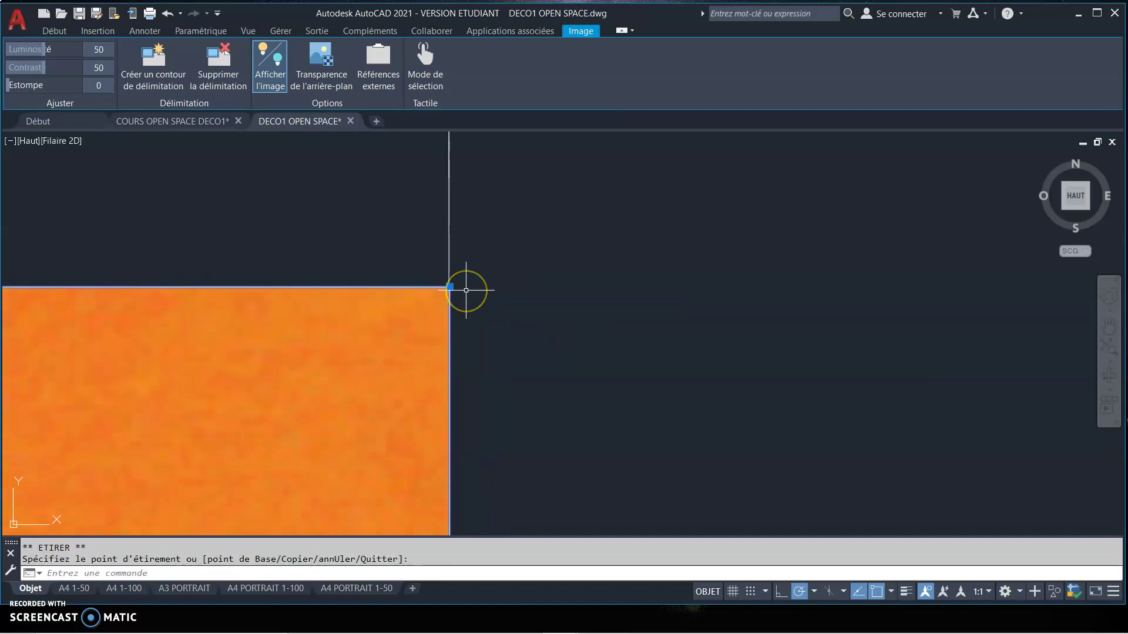
click(439, 221)
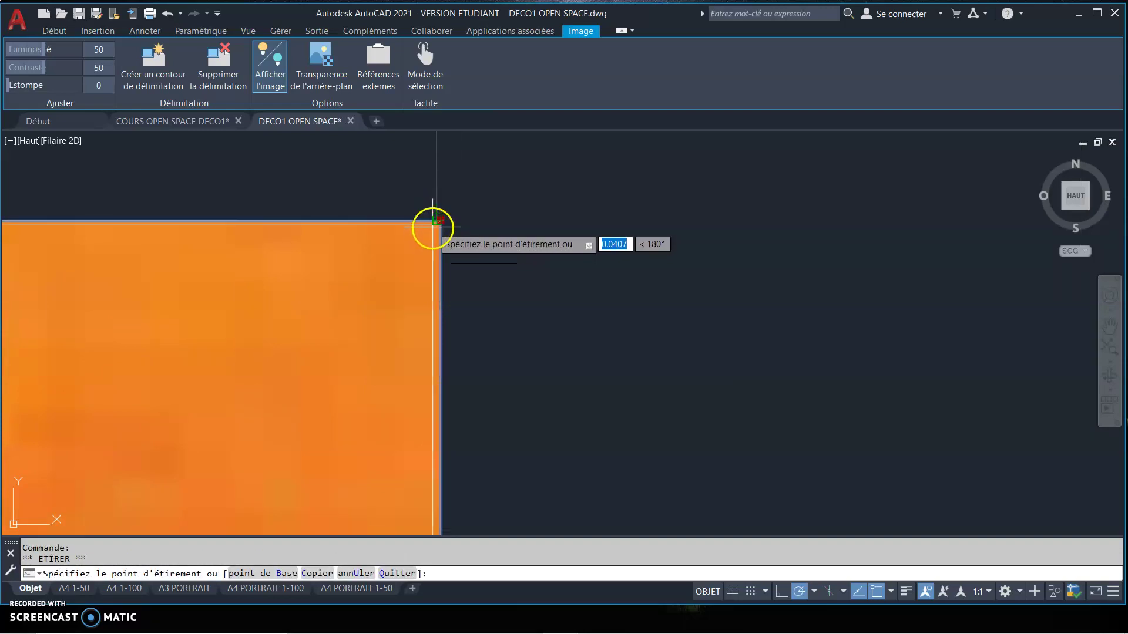
click(434, 227)
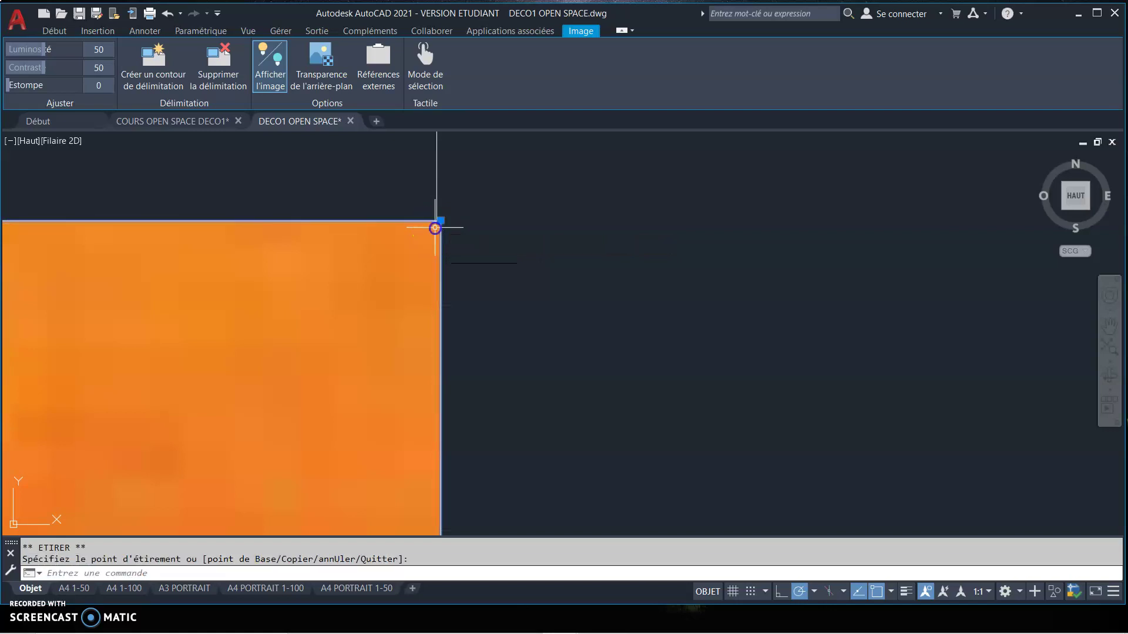
scroll(450, 208, up, 6)
scroll(419, 240, up, 4)
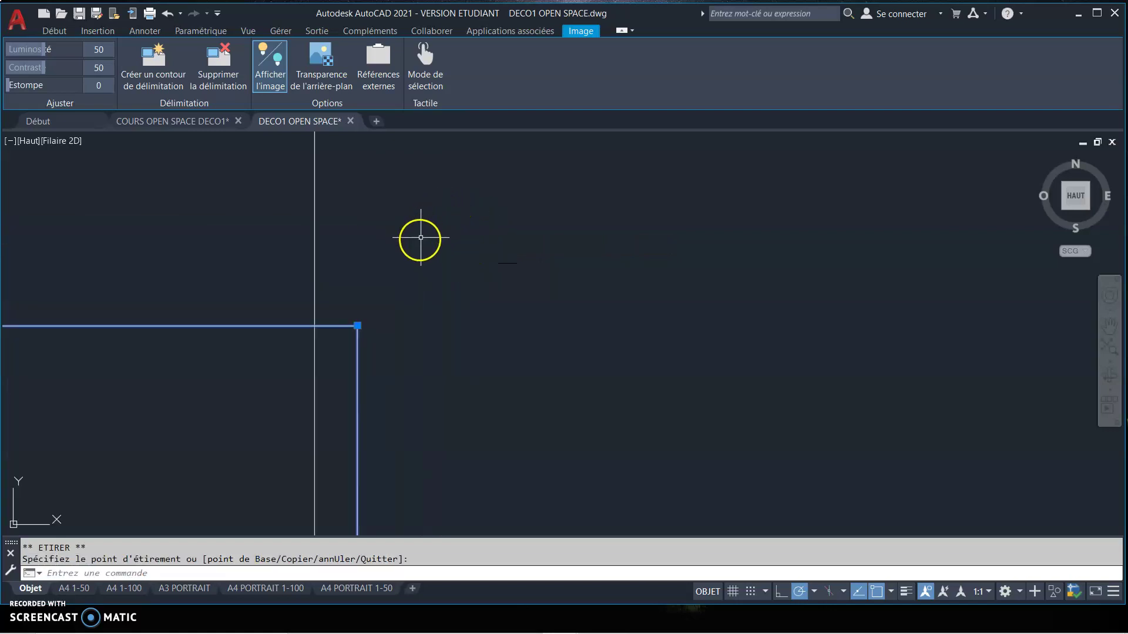
Stretch the image corner onto the grid corner so it fills the cell, then release the grip.
click(357, 325)
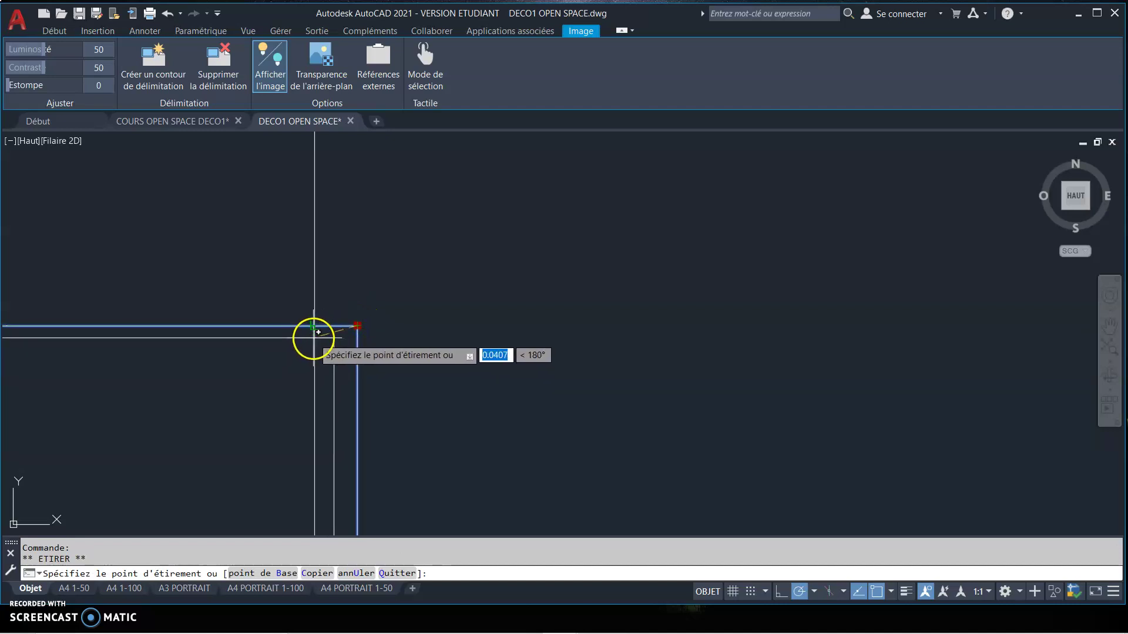
click(238, 348)
scroll(428, 341, down, 3)
scroll(428, 343, down, 3)
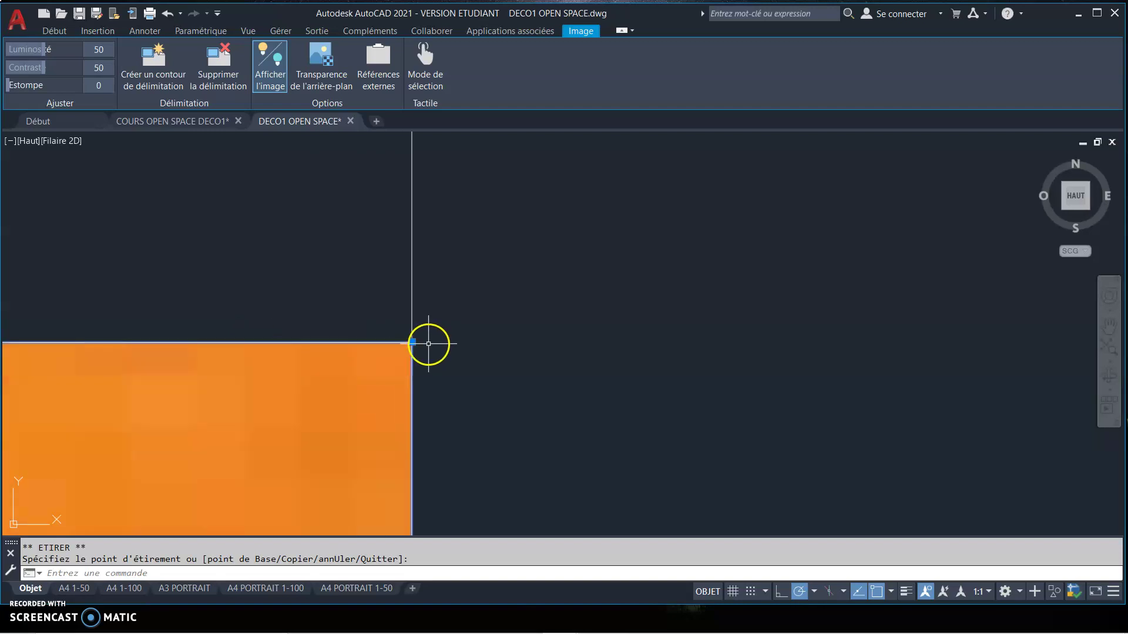
scroll(454, 325, down, 2)
scroll(454, 325, down, 1)
scroll(468, 329, down, 3)
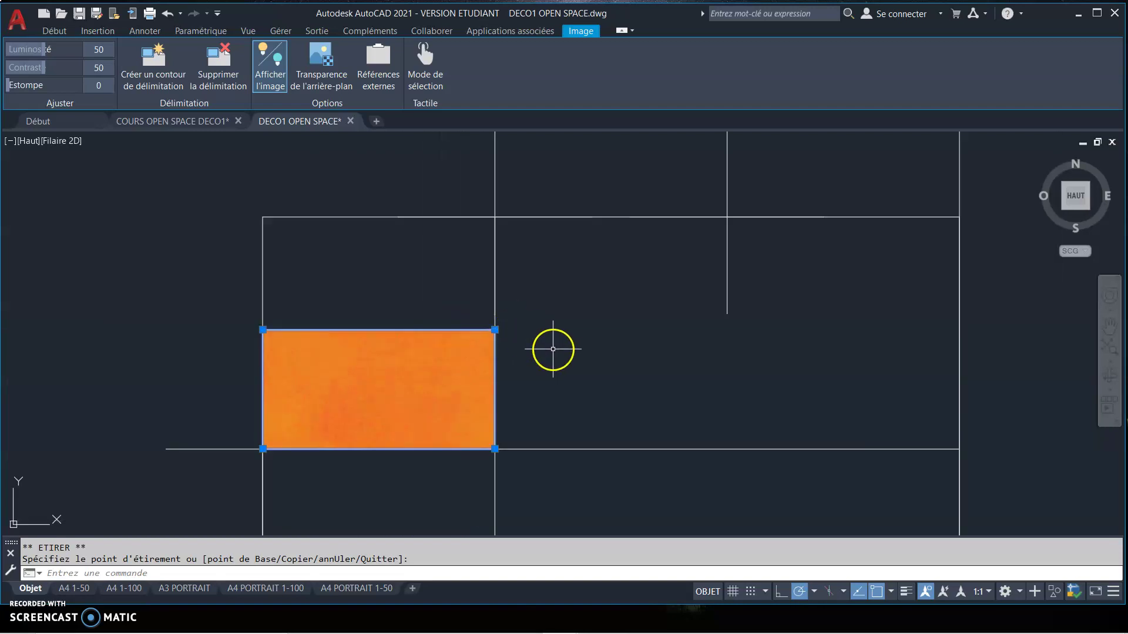
middle_drag(554, 347, 598, 256)
key(Escape)
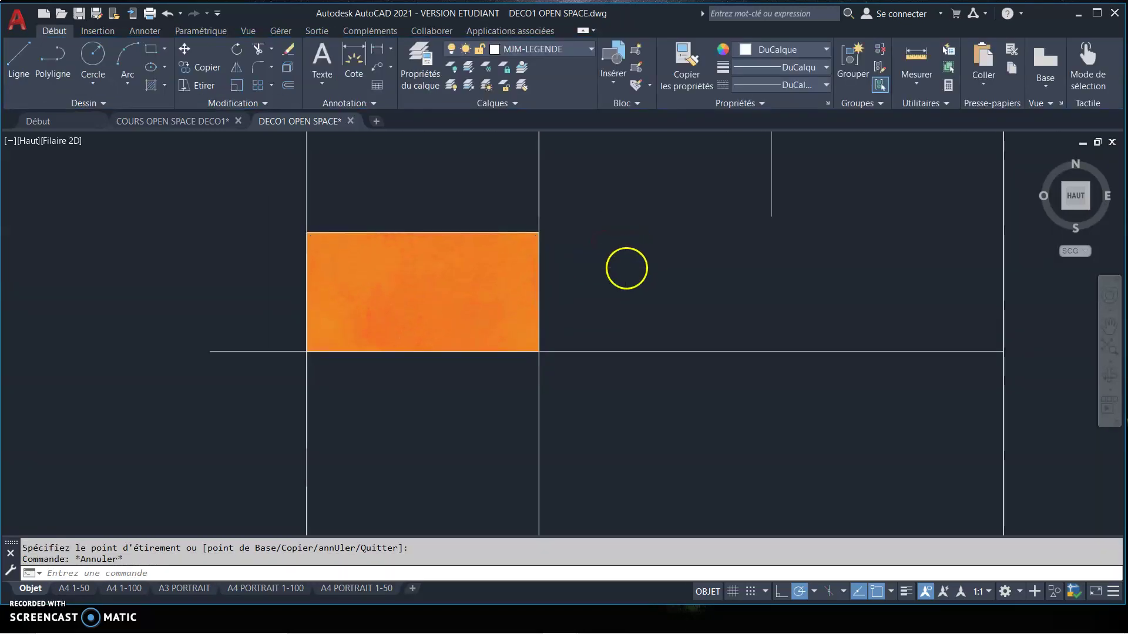
Delete two stray cross markers from the legend grid.
scroll(627, 264, down, 2)
scroll(630, 262, down, 4)
middle_drag(654, 272, 559, 288)
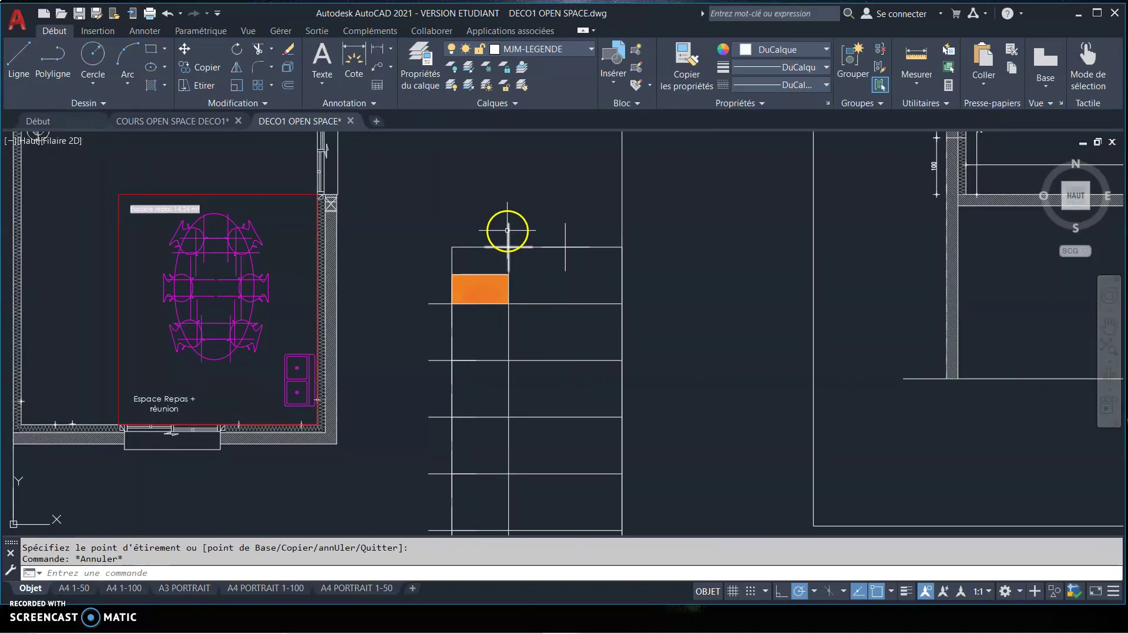
scroll(508, 231, up, 2)
scroll(506, 229, up, 2)
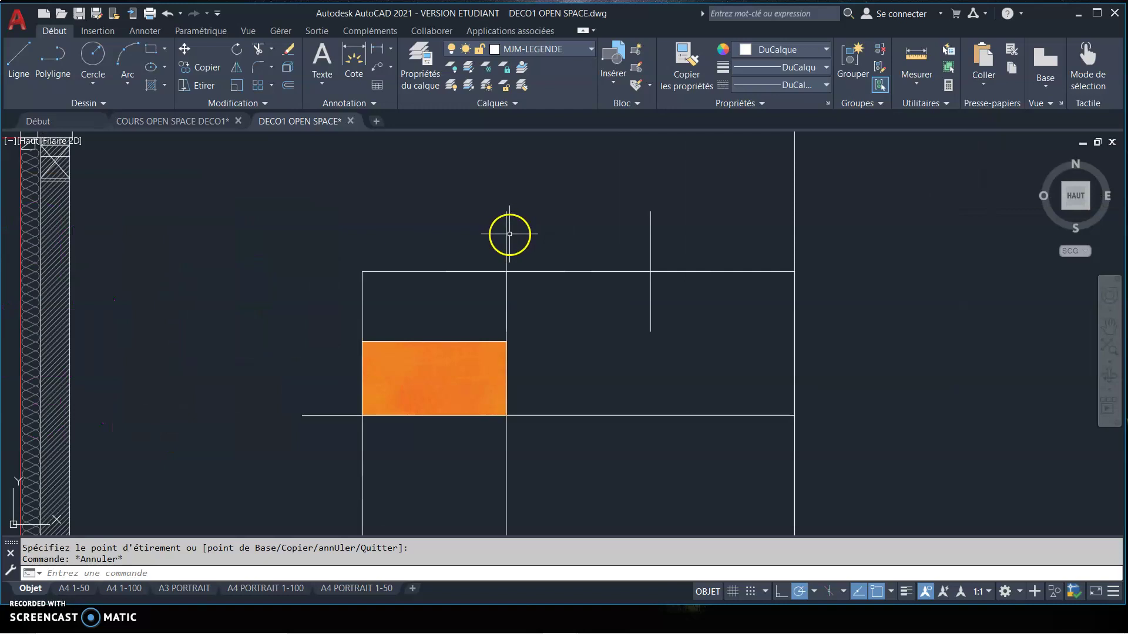
click(506, 234)
key(Delete)
click(651, 244)
key(Delete)
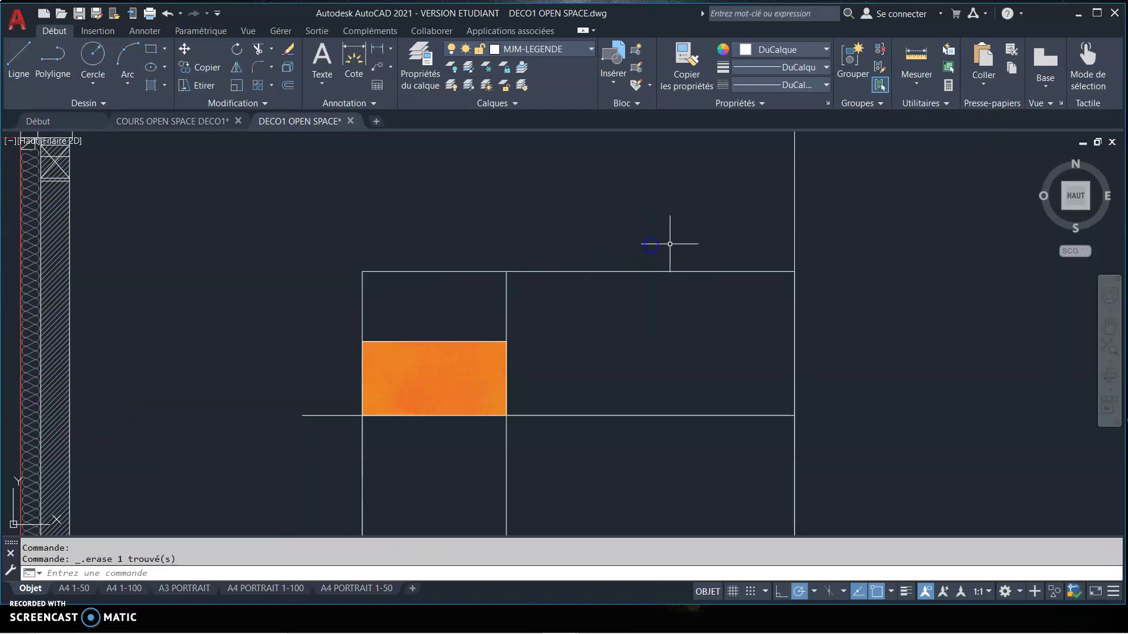
Window-select and delete the four cross markers in the lower grid column.
scroll(670, 244, down, 3)
scroll(634, 258, down, 5)
scroll(617, 264, up, 2)
scroll(585, 286, up, 3)
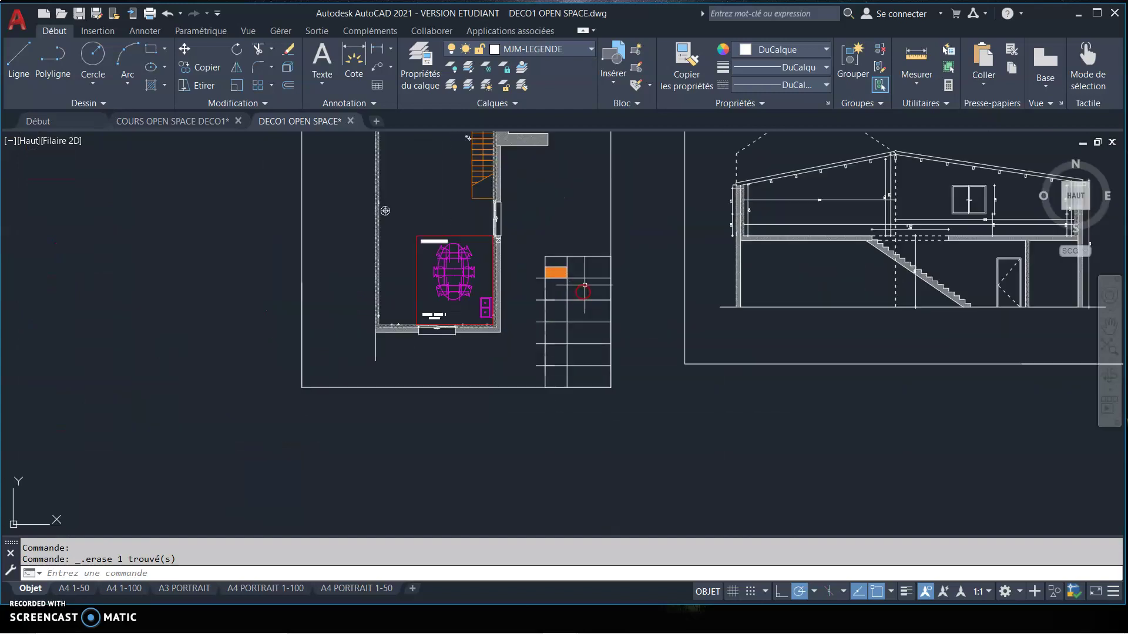
scroll(595, 280, up, 4)
middle_drag(578, 280, 499, 275)
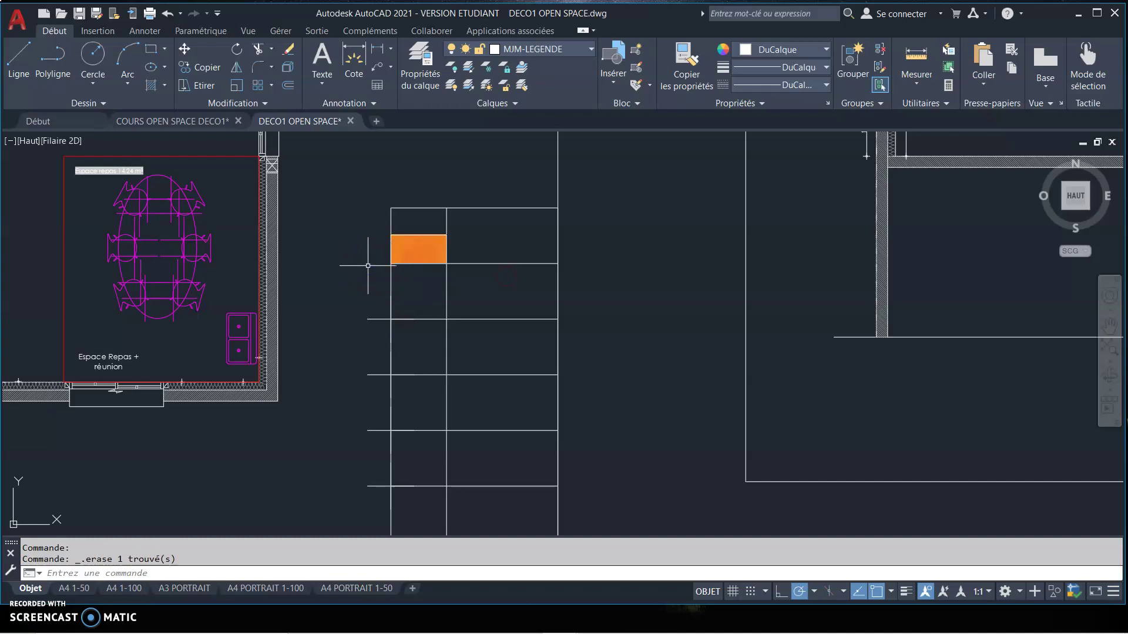
middle_drag(395, 308, 413, 226)
click(369, 309)
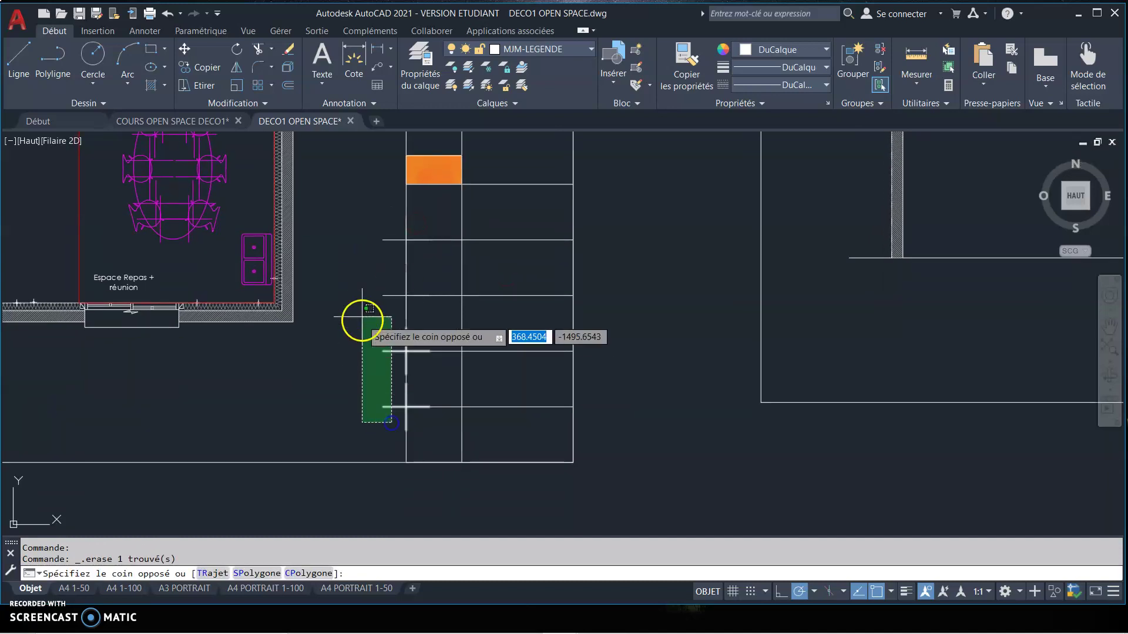
click(360, 240)
key(Delete)
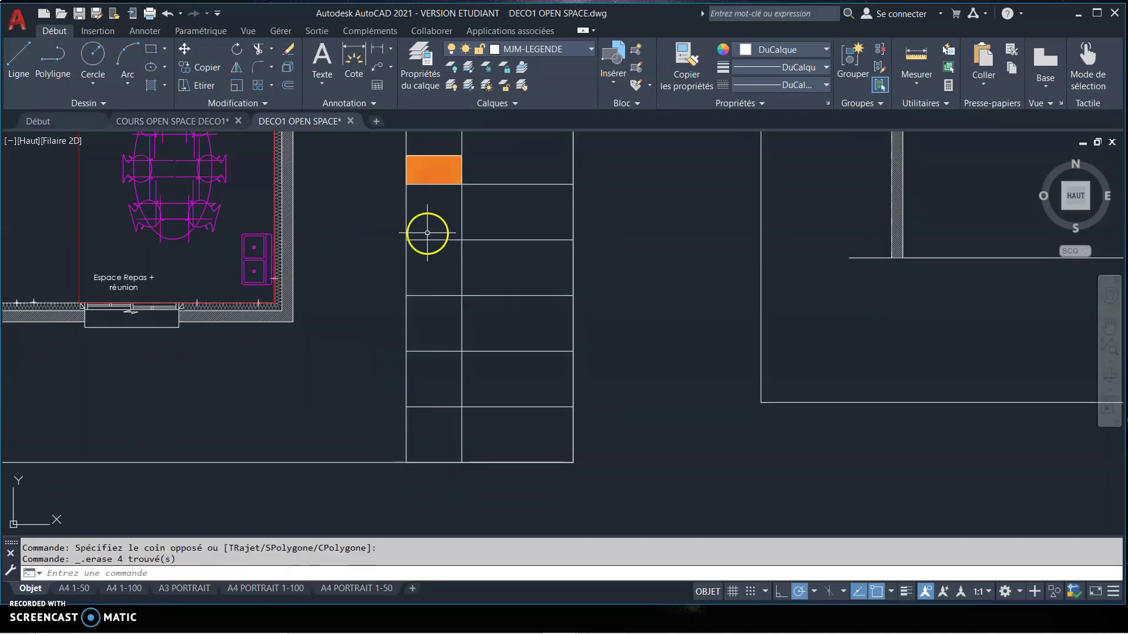
middle_drag(436, 232, 360, 366)
scroll(394, 299, up, 2)
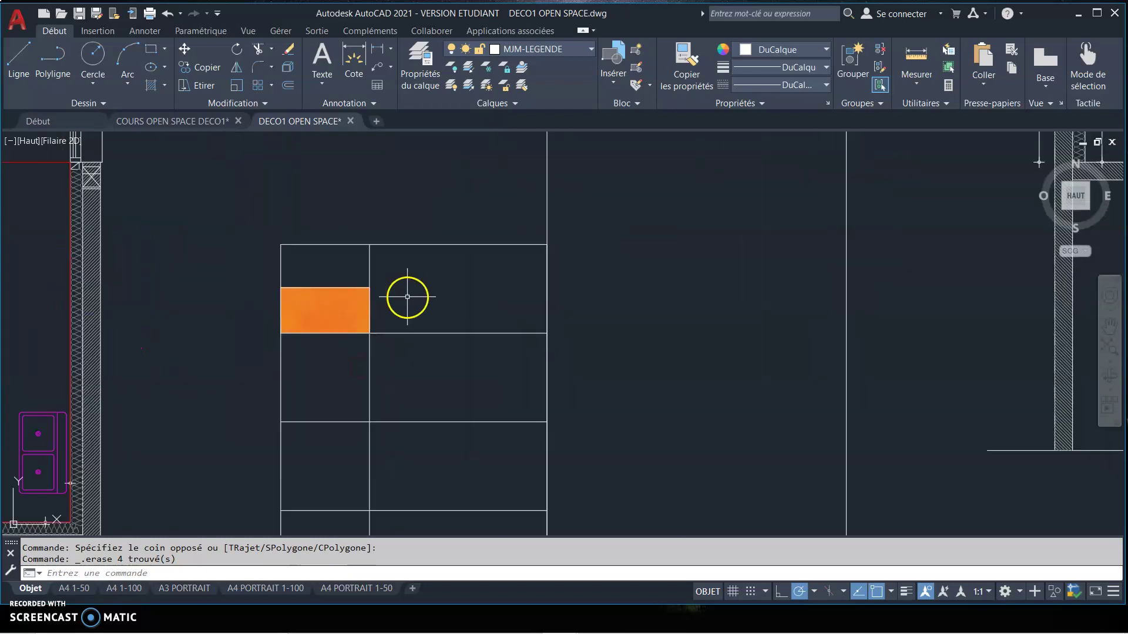
scroll(384, 306, up, 2)
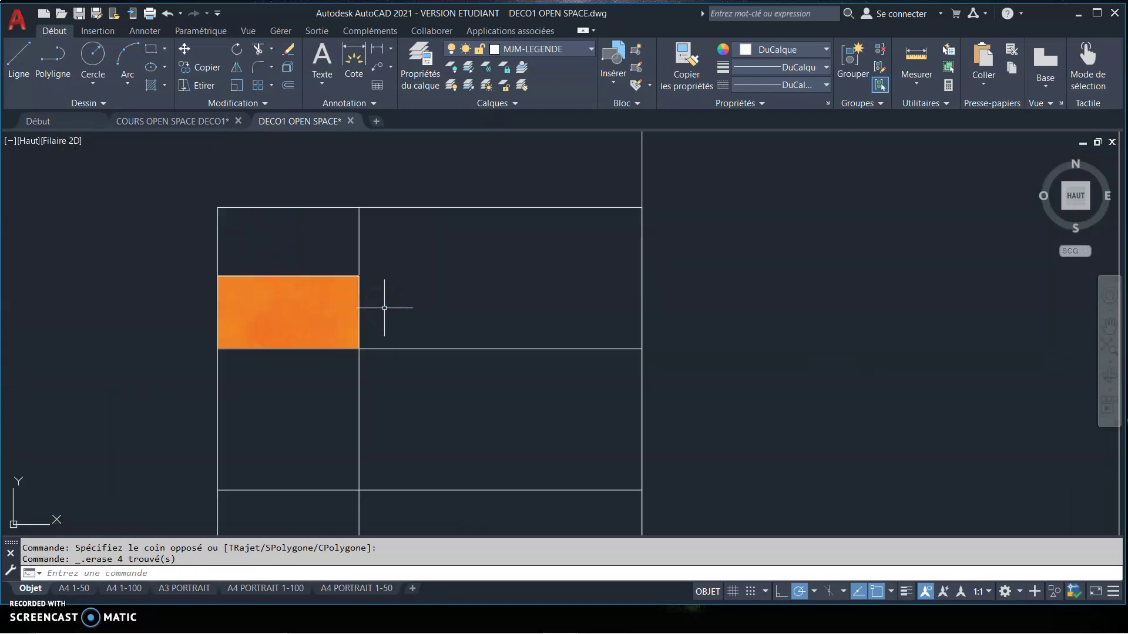
Frame a multiline text box from the orange image's corner to the cell's right edge.
click(326, 55)
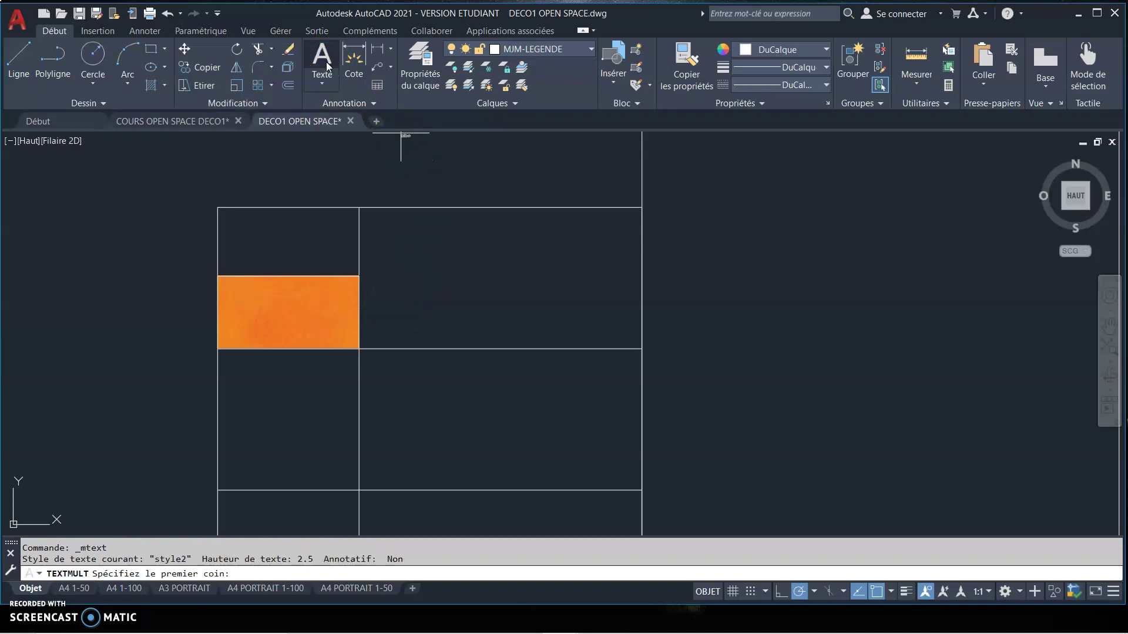
key(Escape)
click(320, 79)
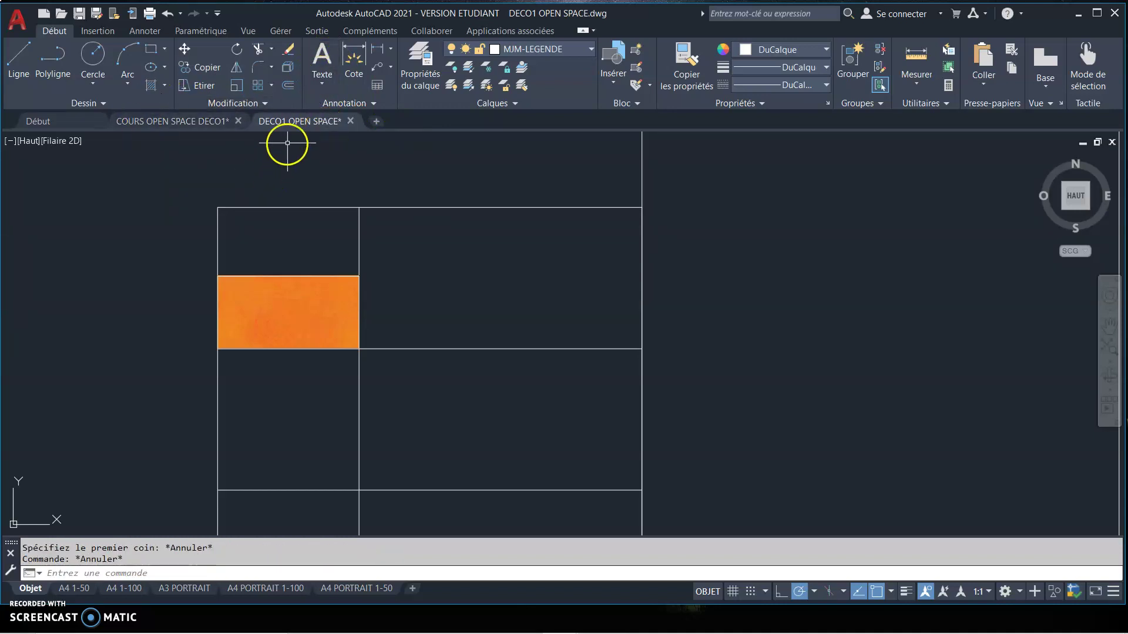
click(322, 54)
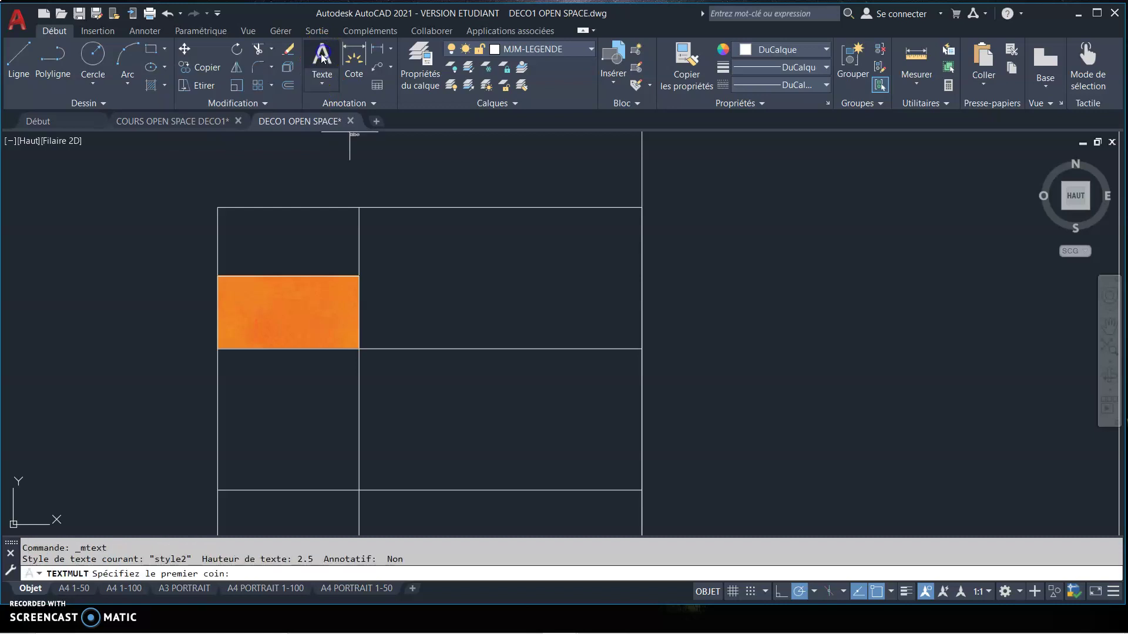
click(359, 350)
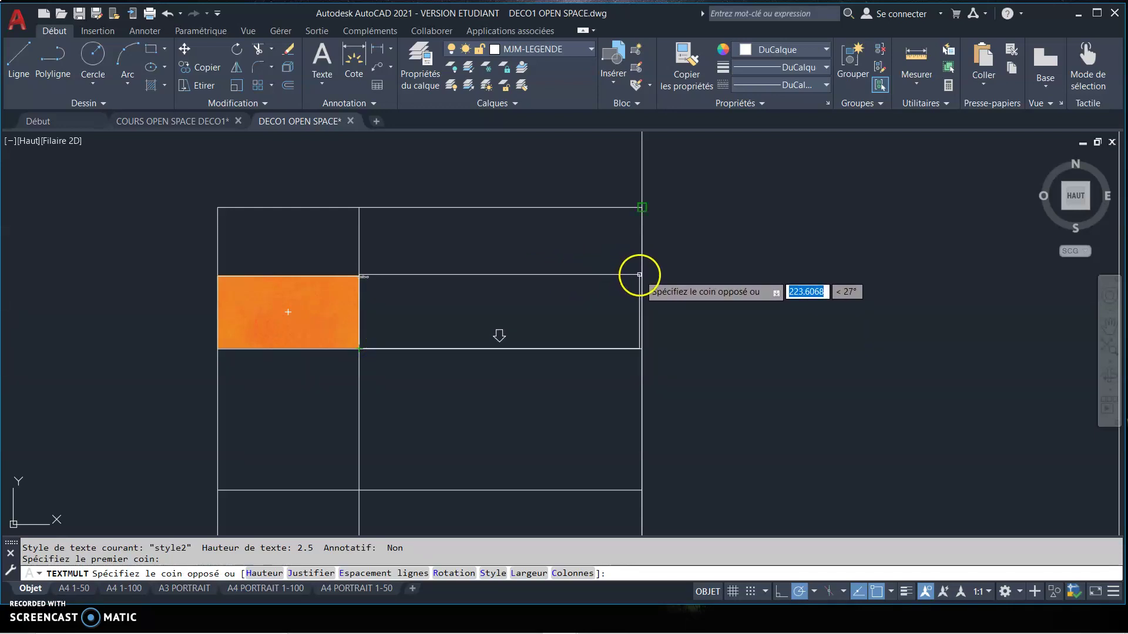
click(639, 275)
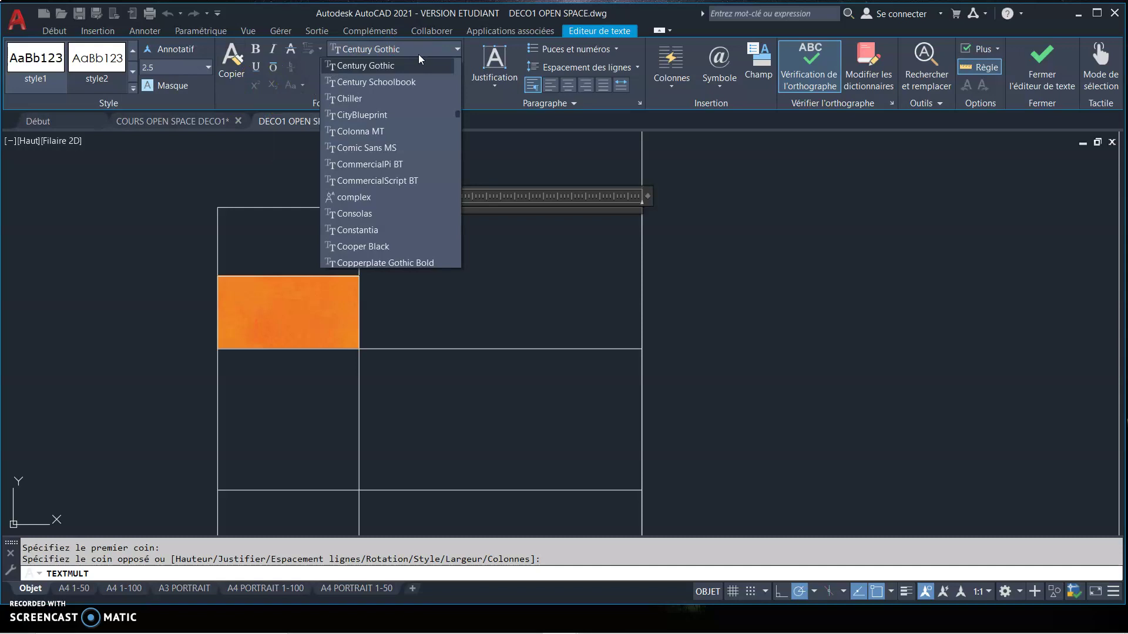
Keep Century Gothic font and ByLayer colour, with text height 10.
click(428, 69)
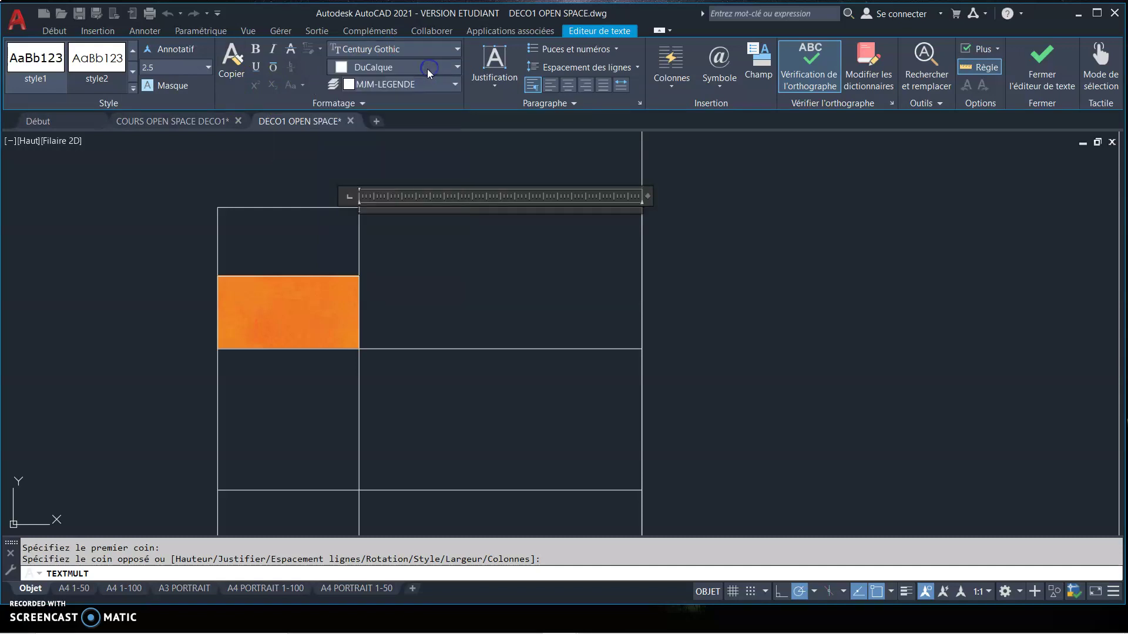
click(420, 69)
click(419, 85)
text(10)
key(Return)
click(161, 69)
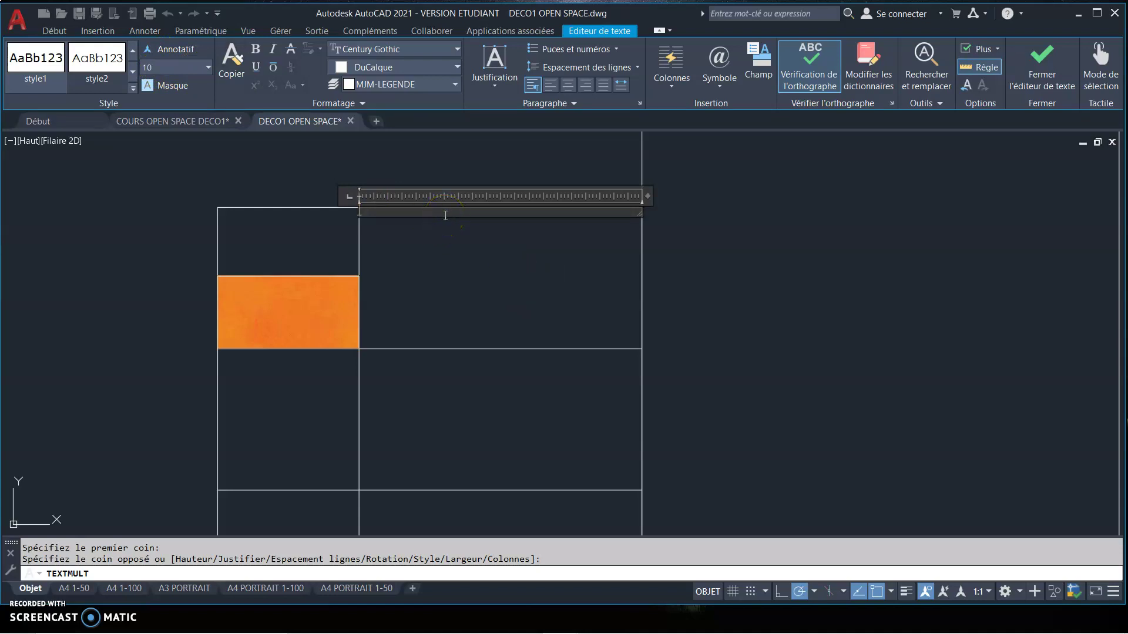
Type the label 'Enduit mural "couleur" mat' / 'Nom du fabricant' and close the editor.
text(E)
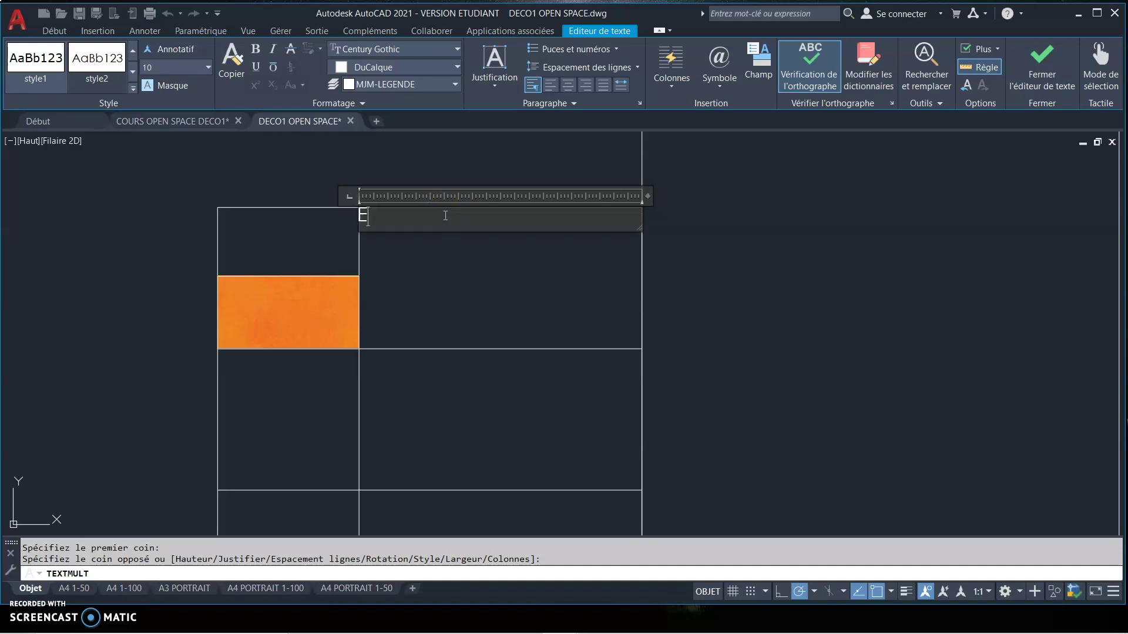
text(nduit mural "couleur)
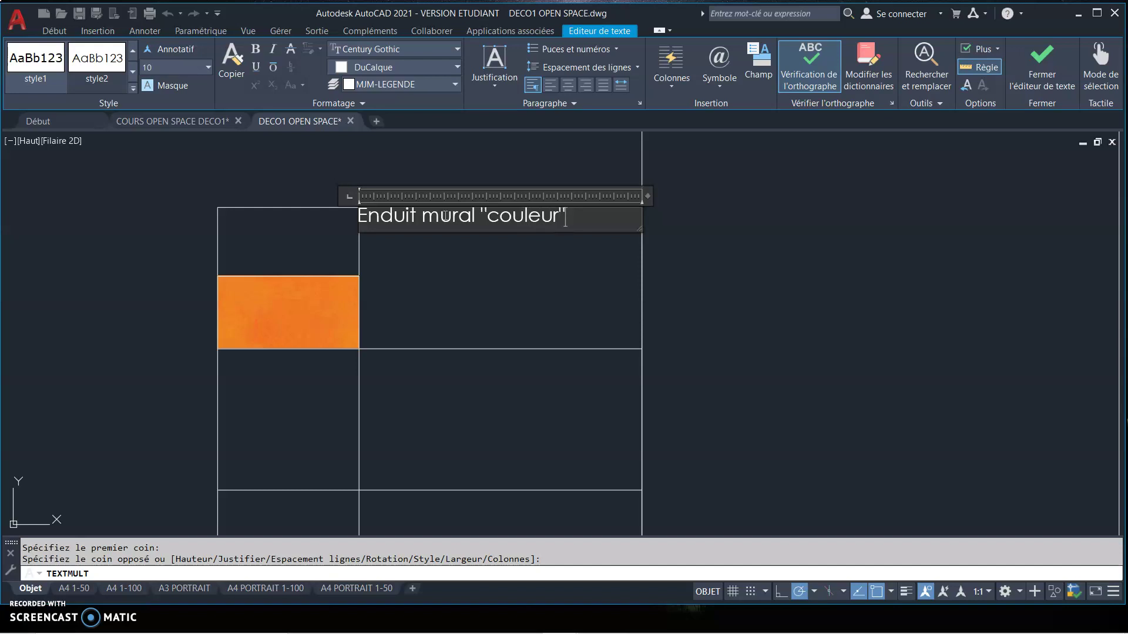
text(mat)
key(Return)
text(Nom du)
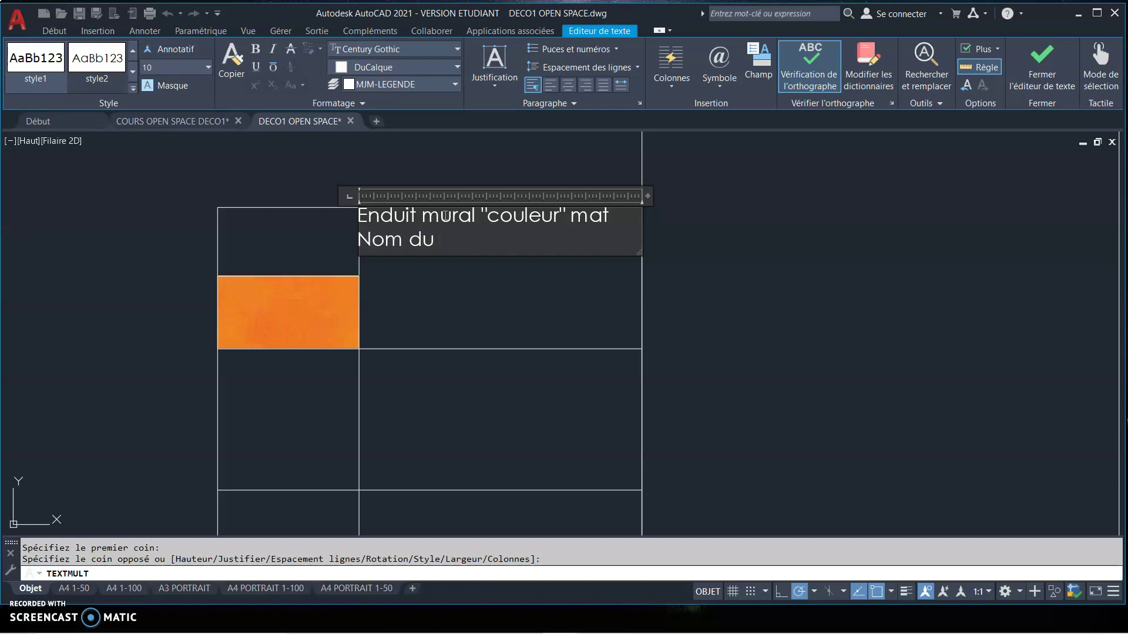
text(fabricant)
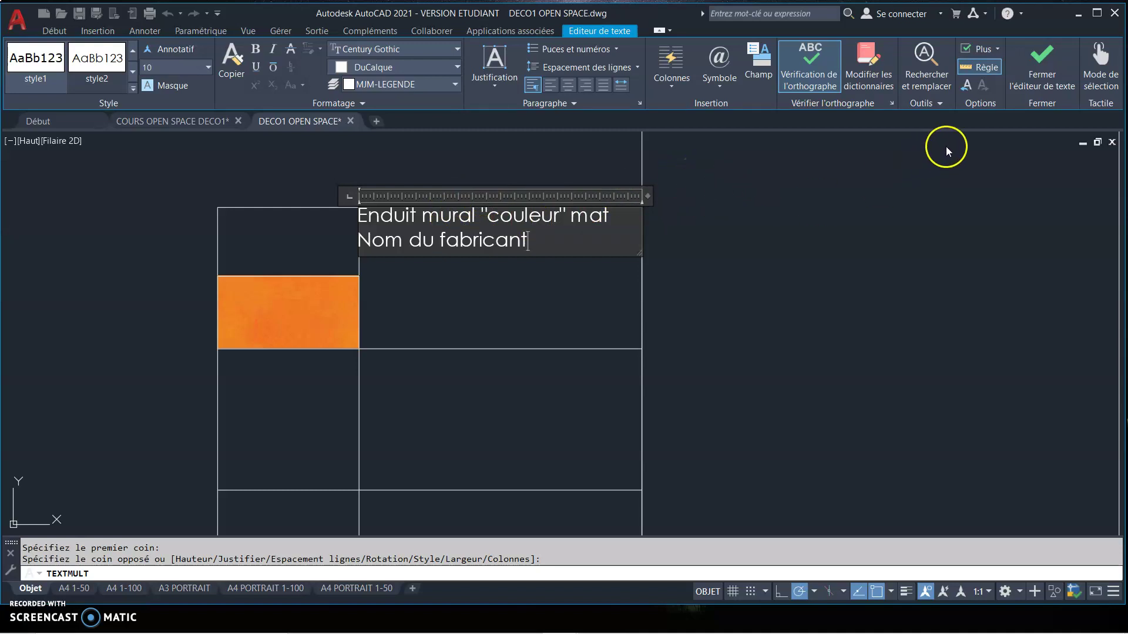
click(1046, 76)
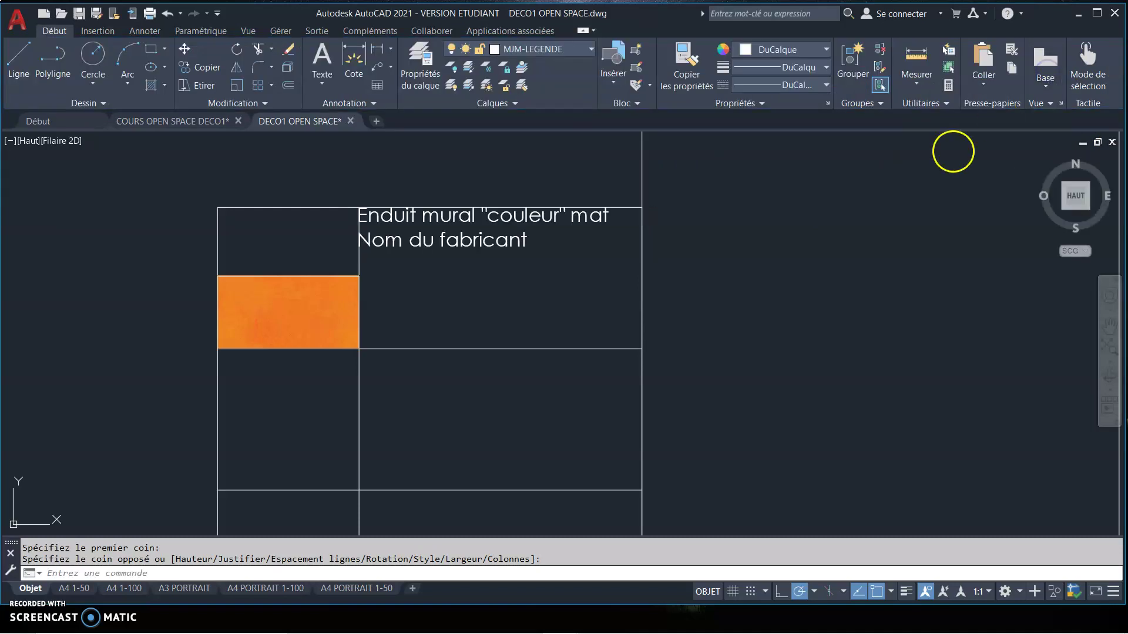
Drag the two-line label down so it sits level with the orange swatch.
click(449, 223)
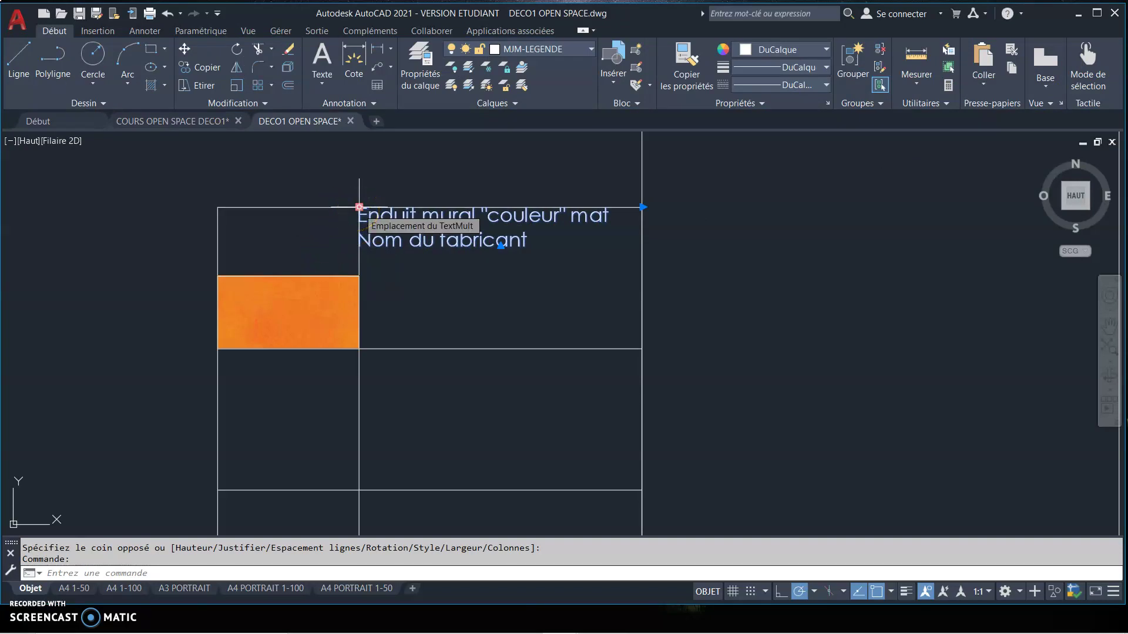
drag(358, 206, 358, 276)
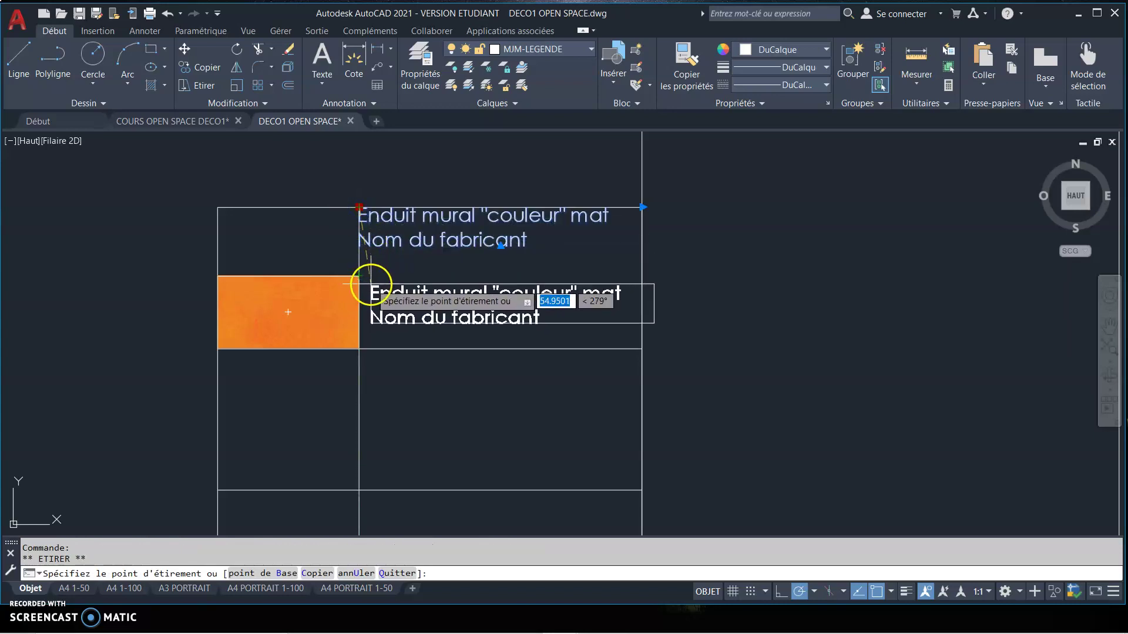
click(369, 285)
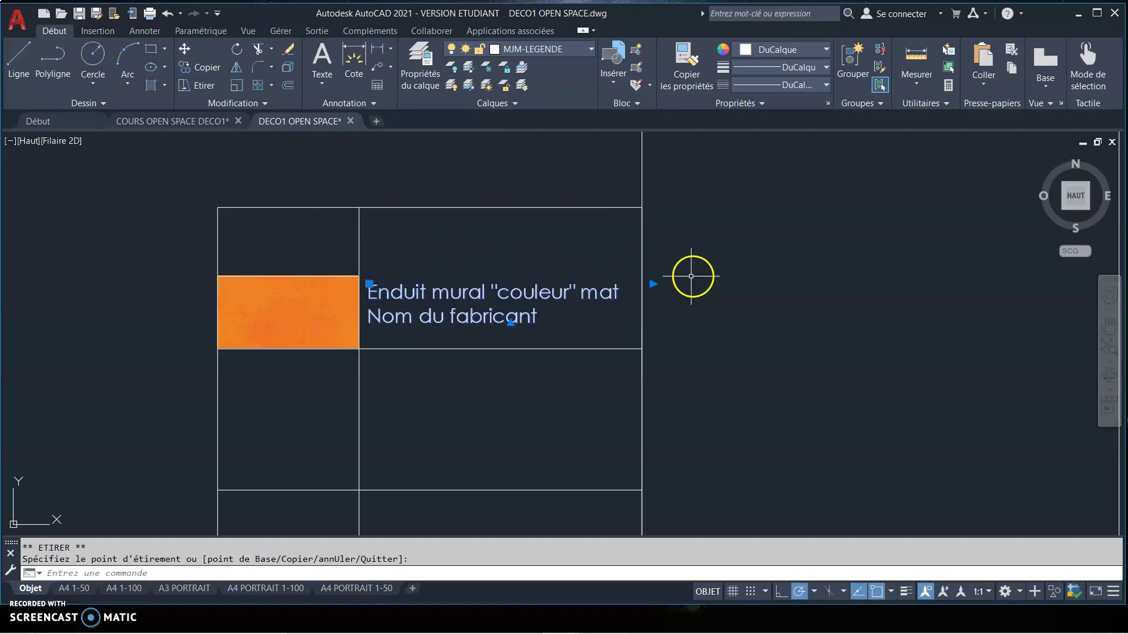
key(Escape)
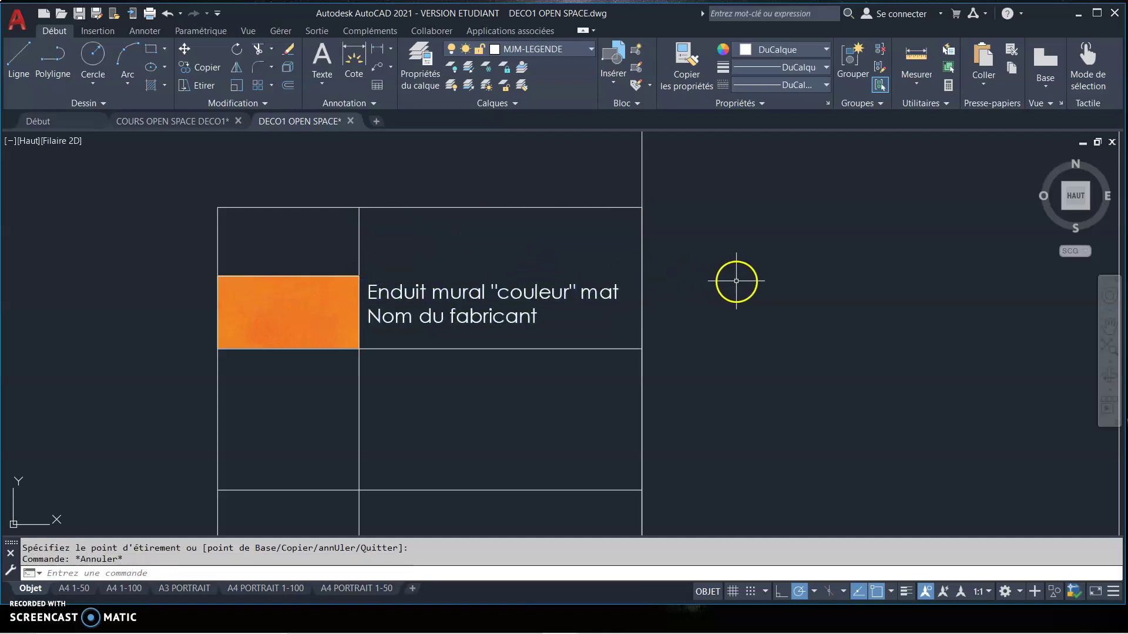
middle_drag(720, 322, 715, 255)
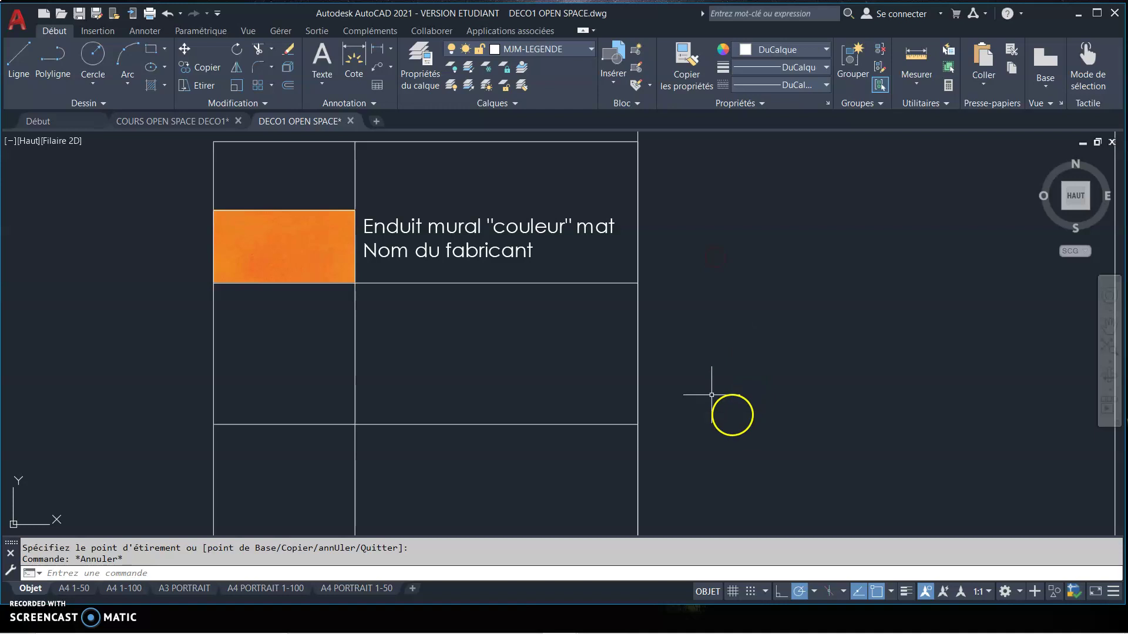
mouse_move(430, 483)
middle_down()
mouse_move(579, 434)
mouse_move(579, 449)
middle_up()
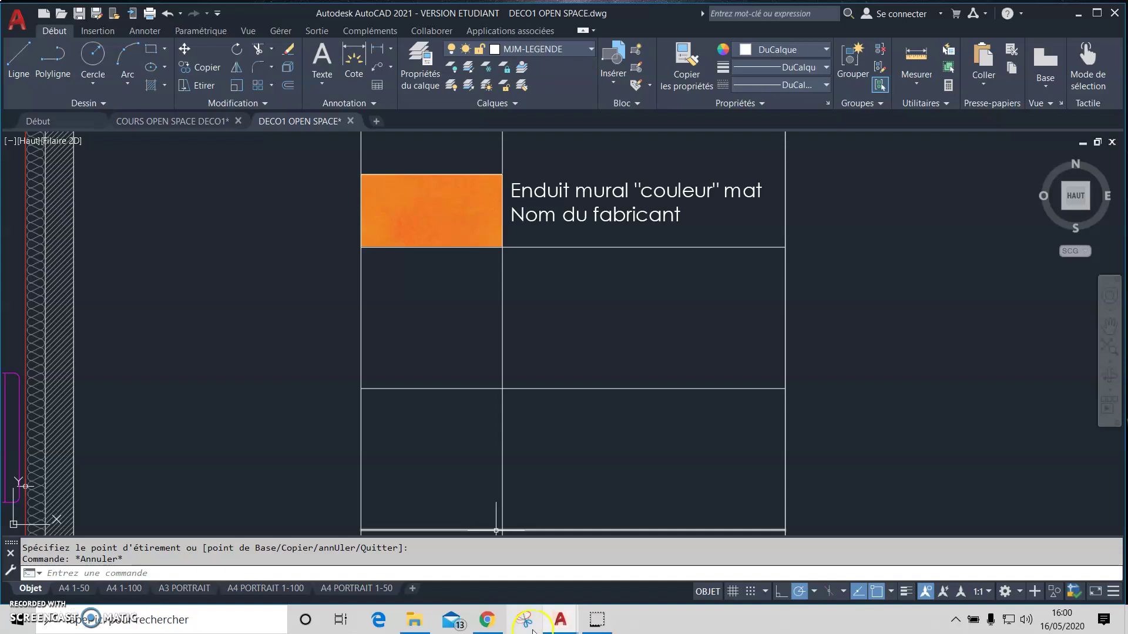
Drag Carrelage sol brun.jpg from the TEXTURES folder into the AutoCAD drawing.
click(428, 546)
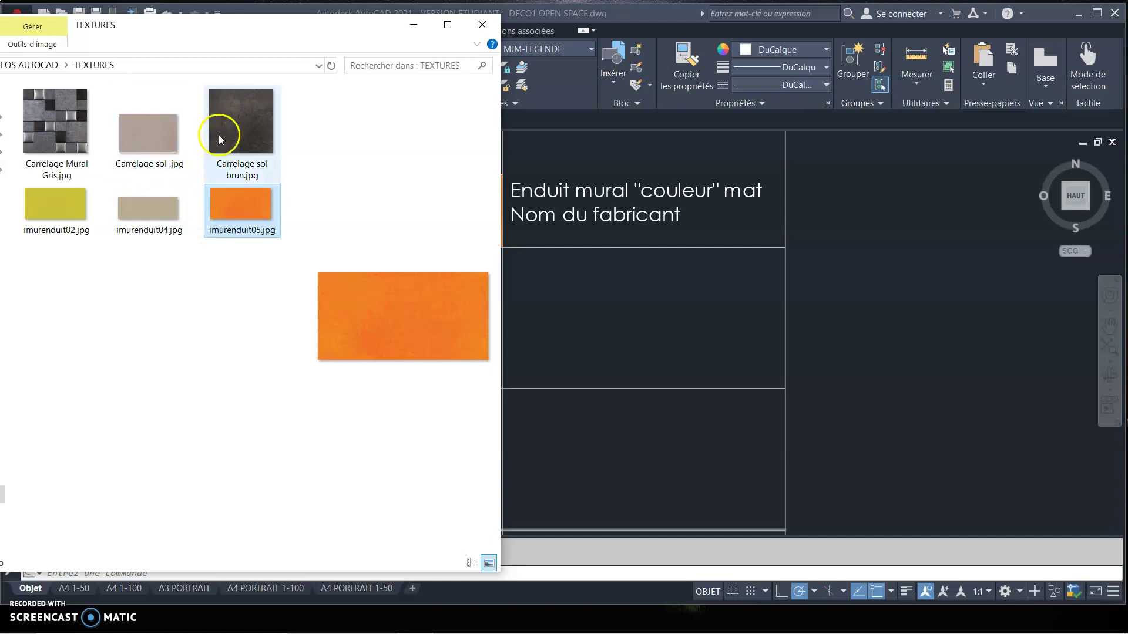
mouse_move(233, 135)
mouse_down()
mouse_move(609, 378)
mouse_move(624, 359)
mouse_up()
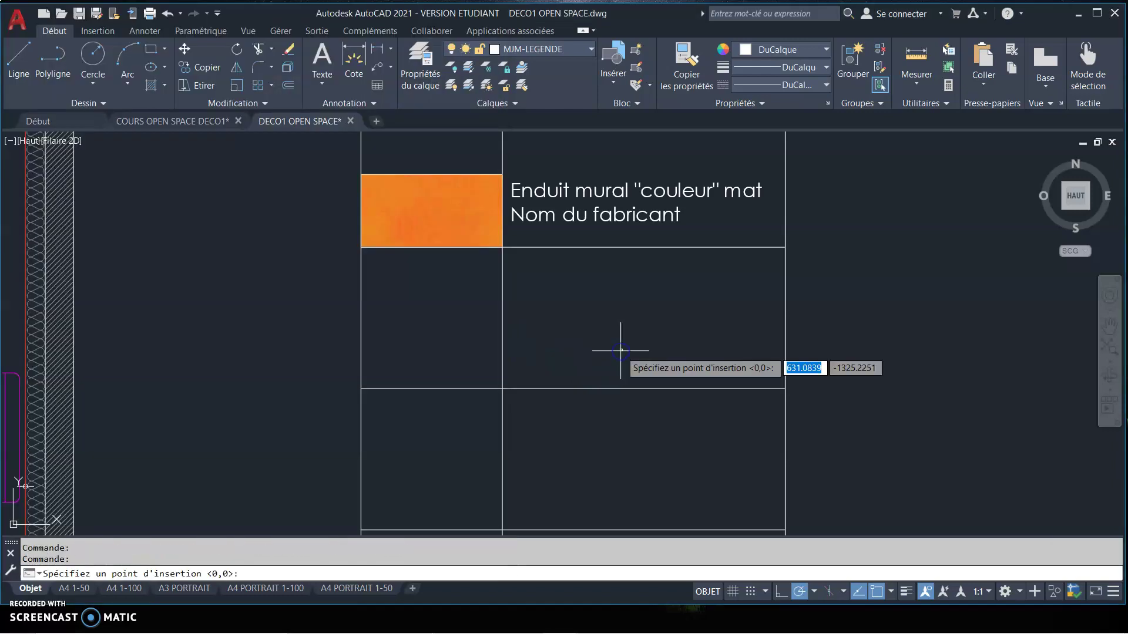
Place the brown texture in the cell below the orange one, scaled to fill it, unrotated.
scroll(373, 387, up, 2)
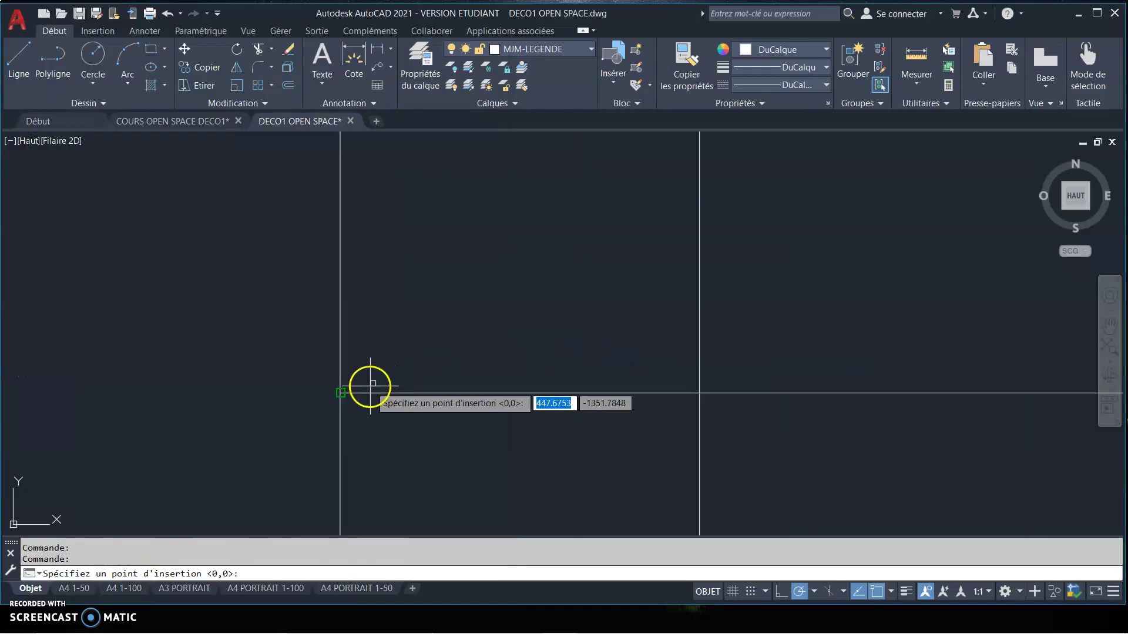
click(340, 392)
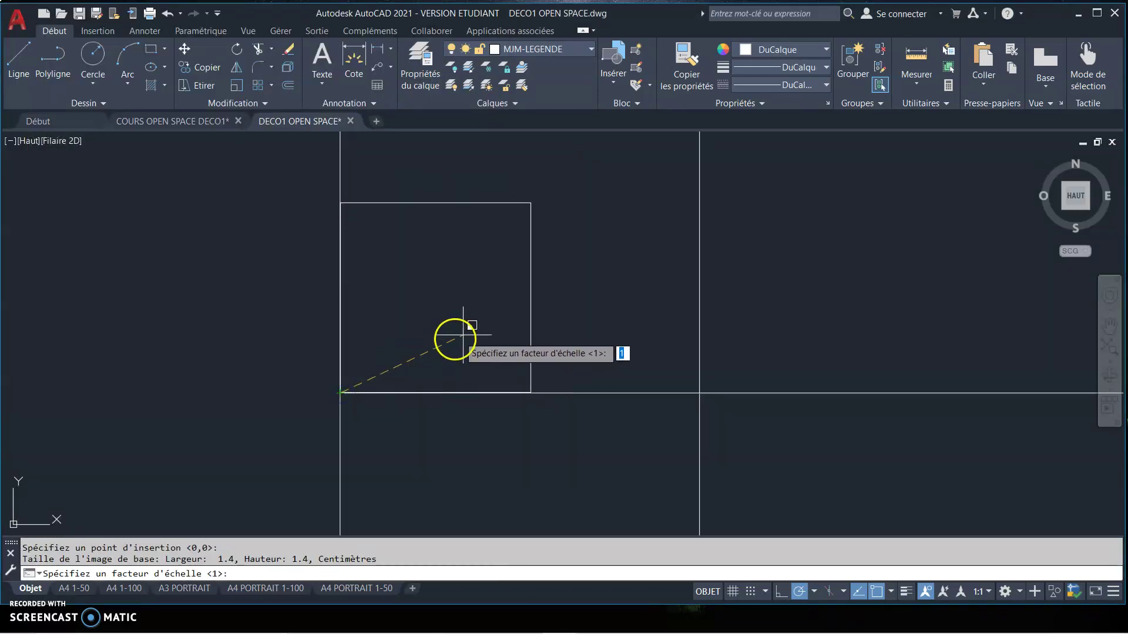
mouse_move(504, 321)
middle_down()
mouse_move(473, 370)
mouse_move(407, 408)
middle_up()
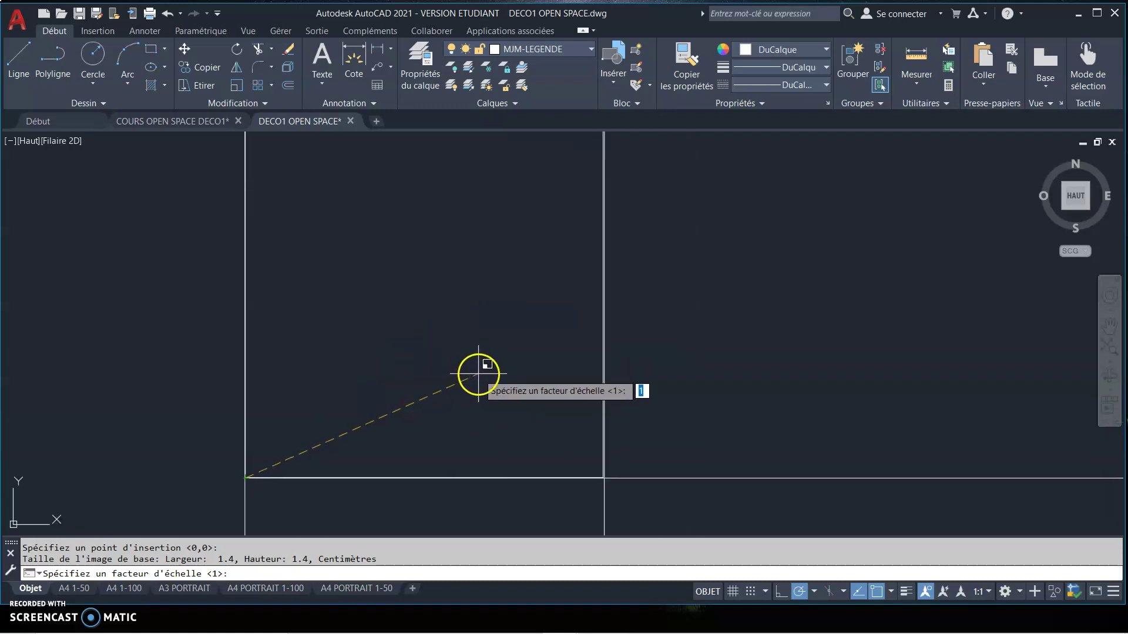
click(479, 373)
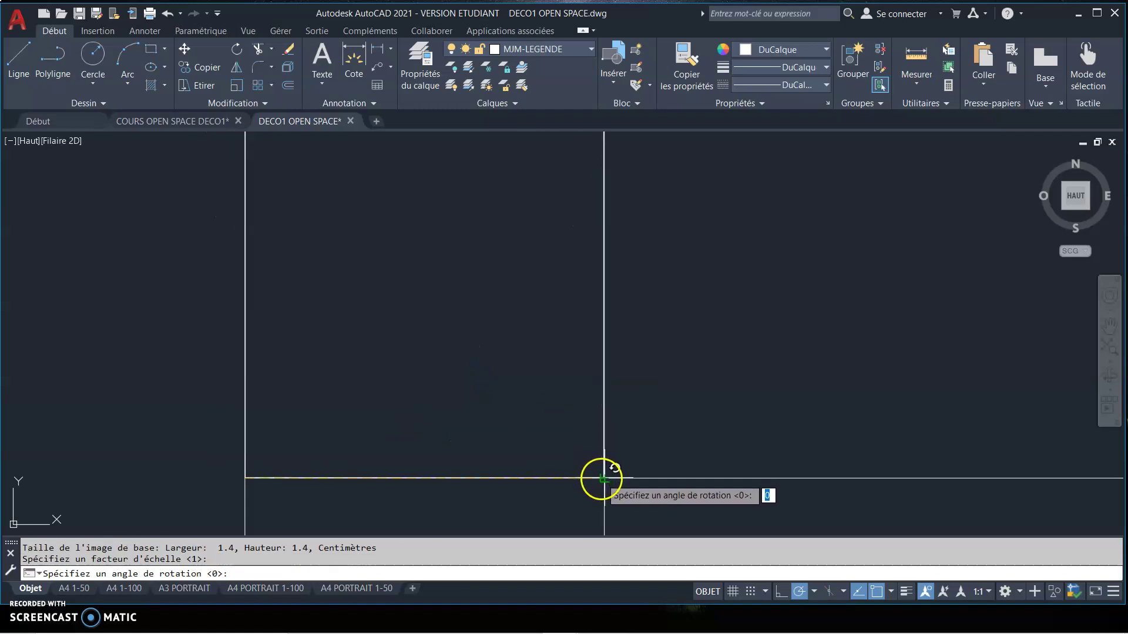
click(601, 479)
scroll(608, 385, down, 4)
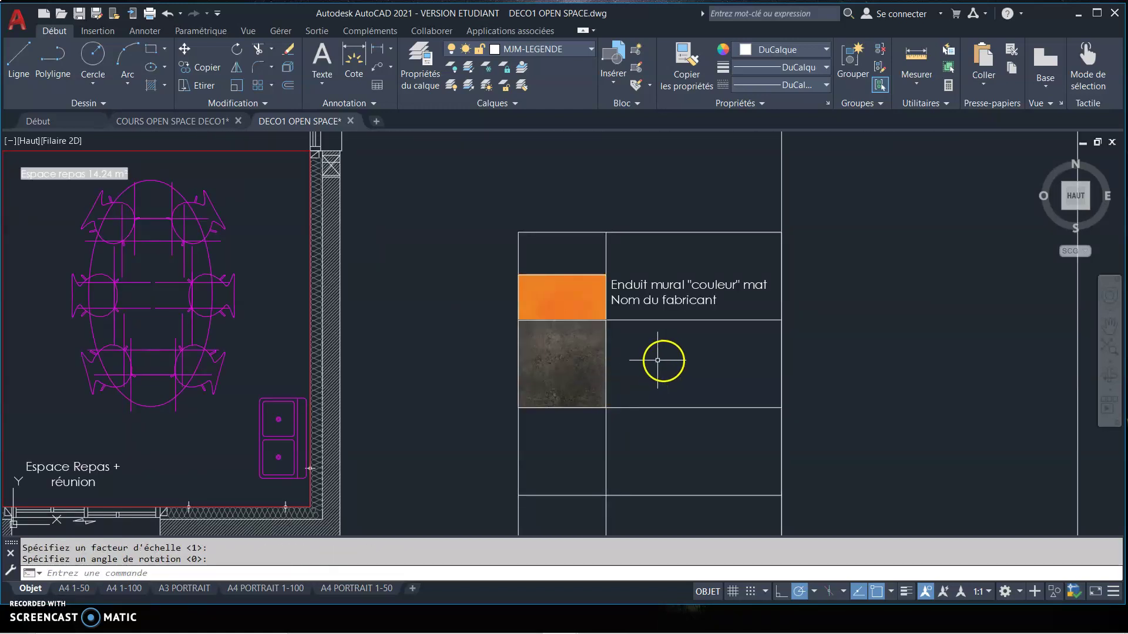
middle_drag(657, 360, 496, 340)
key(Escape)
middle_drag(403, 327, 329, 243)
scroll(472, 206, up, 2)
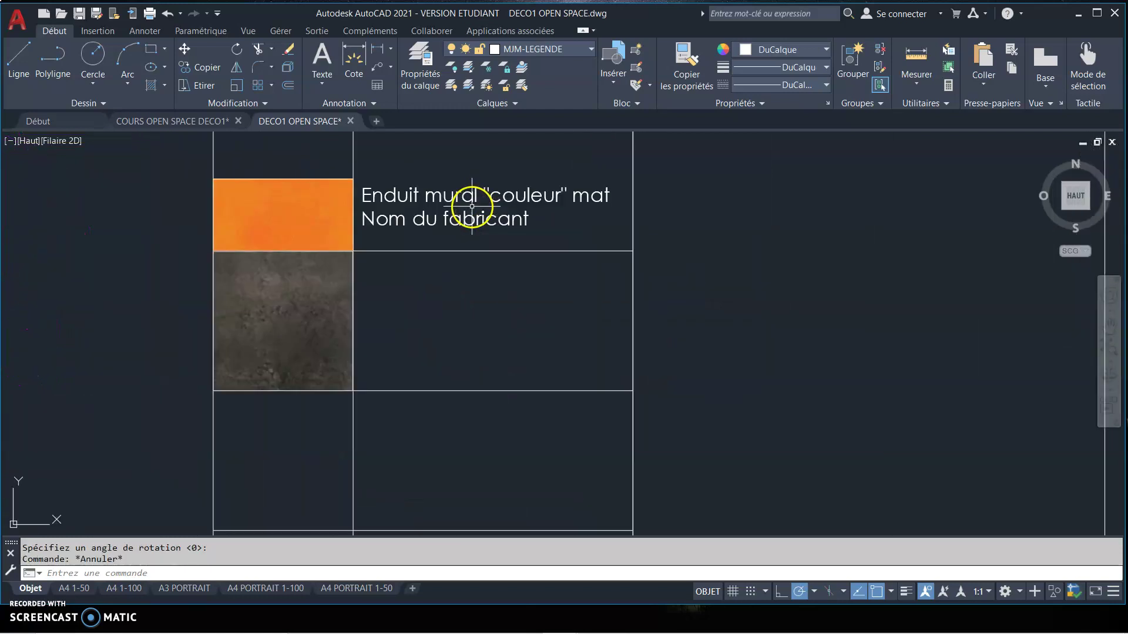
scroll(472, 207, up, 2)
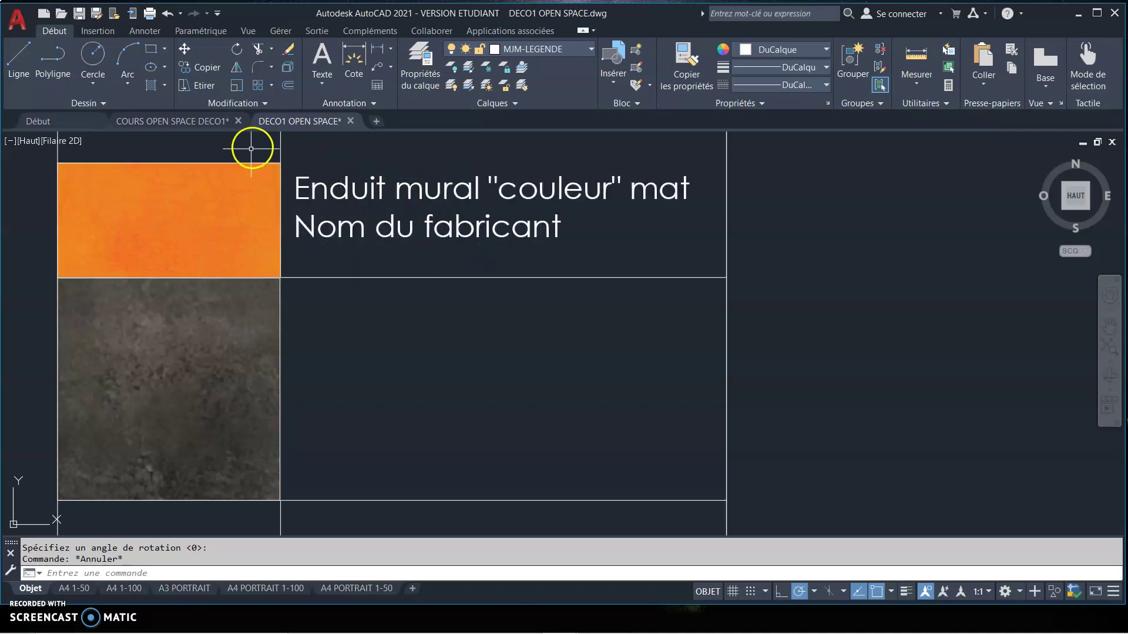
Copy the orange cell's label down beside the brown texture.
click(209, 67)
click(373, 198)
key(Return)
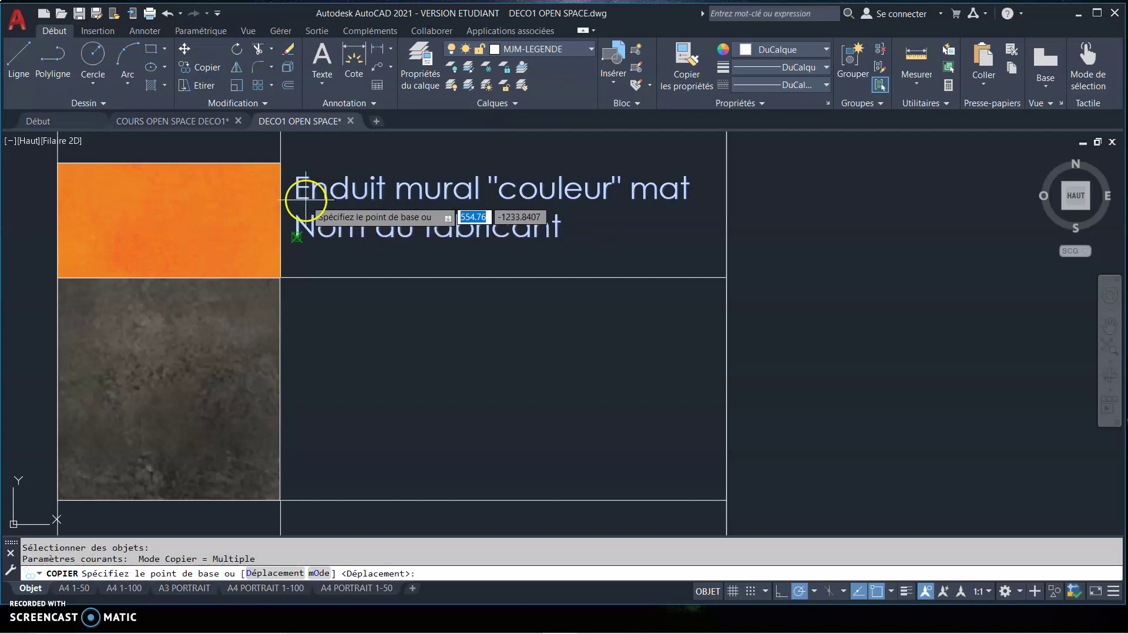
click(297, 237)
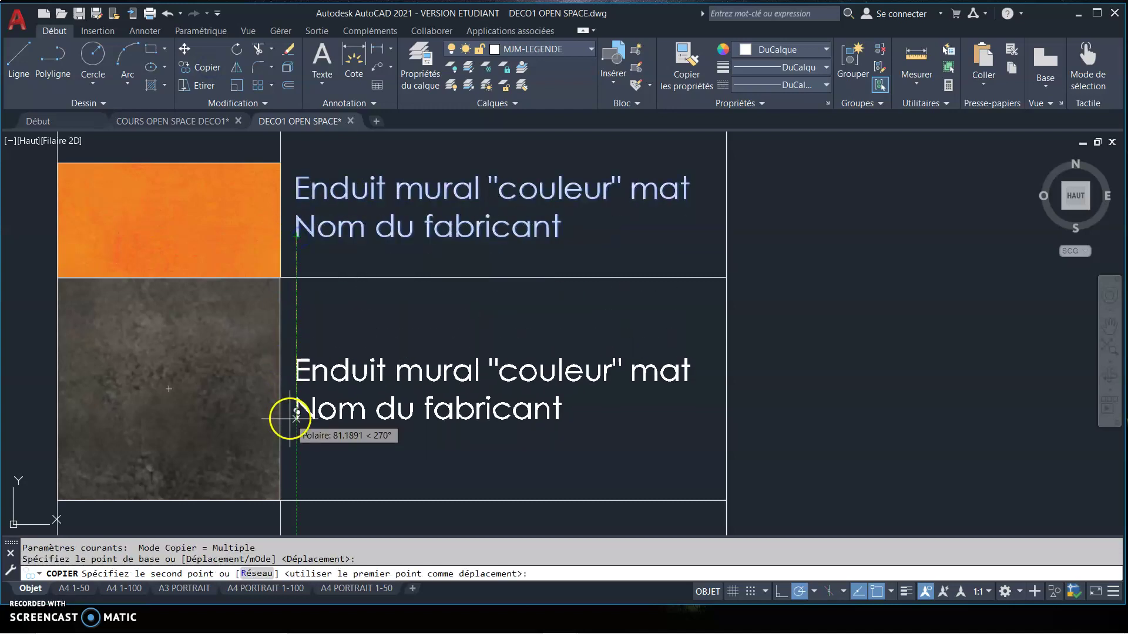
key(Return)
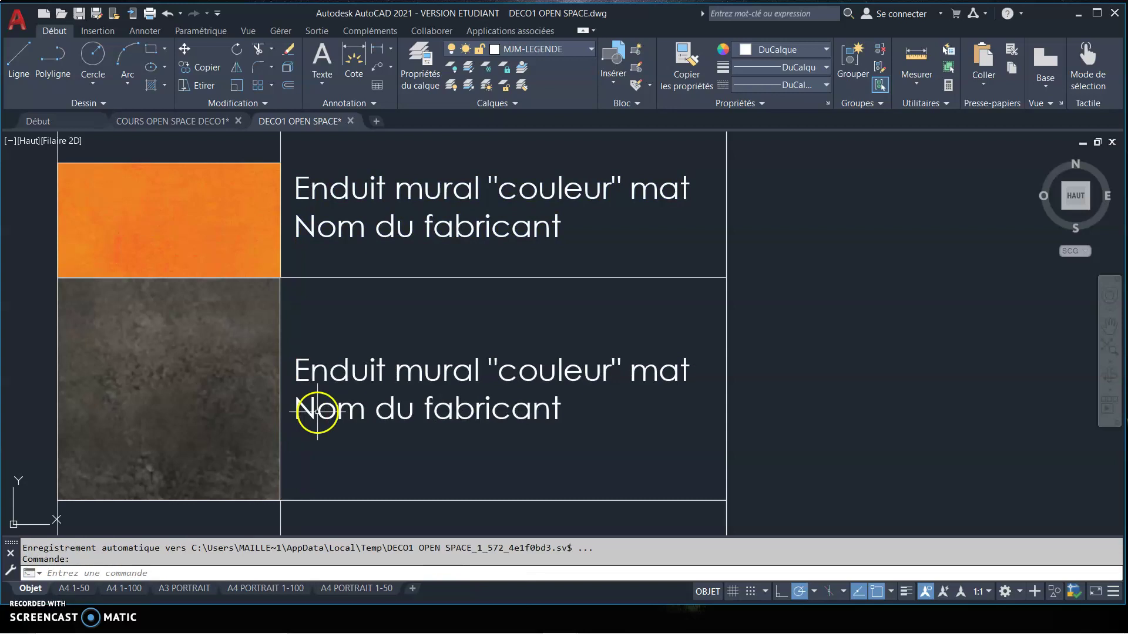
Rewrite the copied label as 'Carrelage mural gris' / '60x60' / 'Nom du fabricant'.
double_click(343, 379)
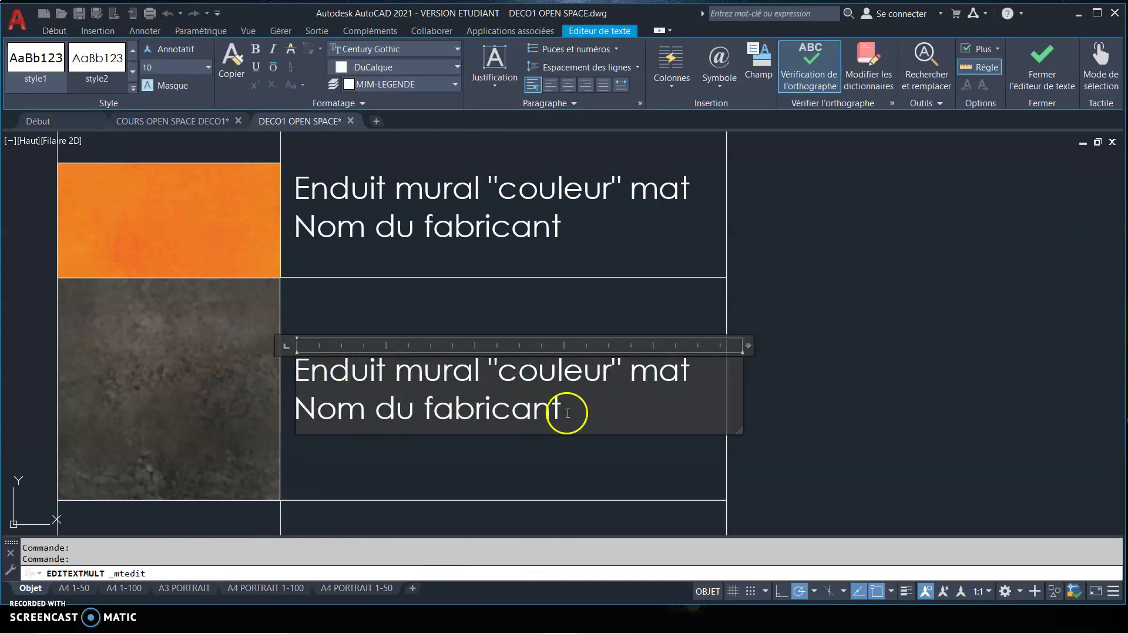
drag(592, 408, 389, 380)
text(Carrelage )
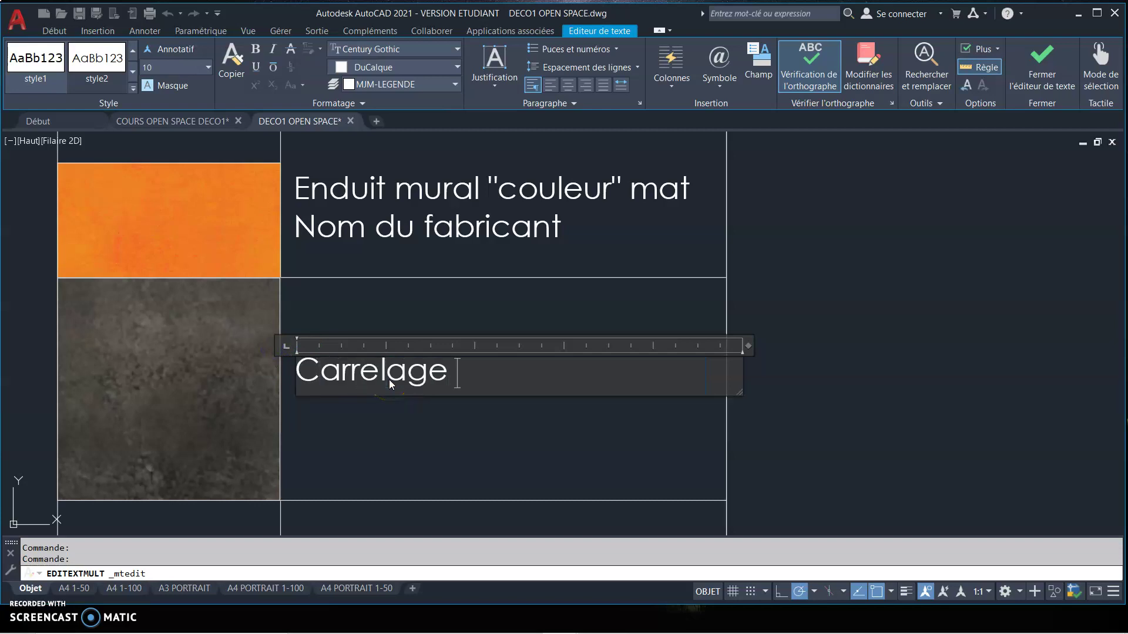
text(mural )
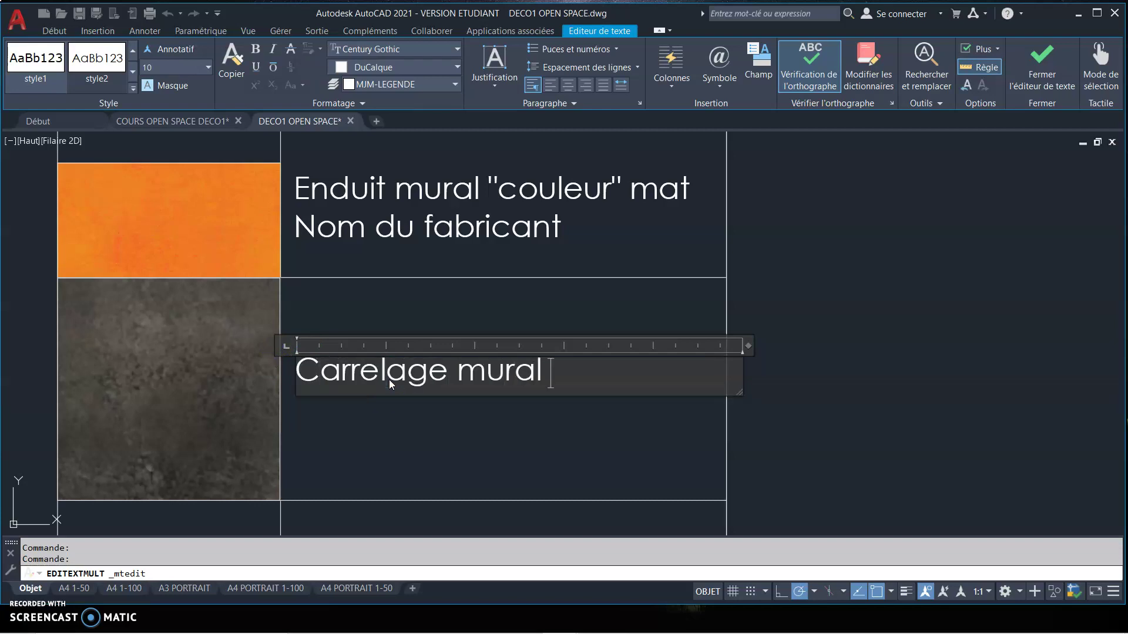
text(gris)
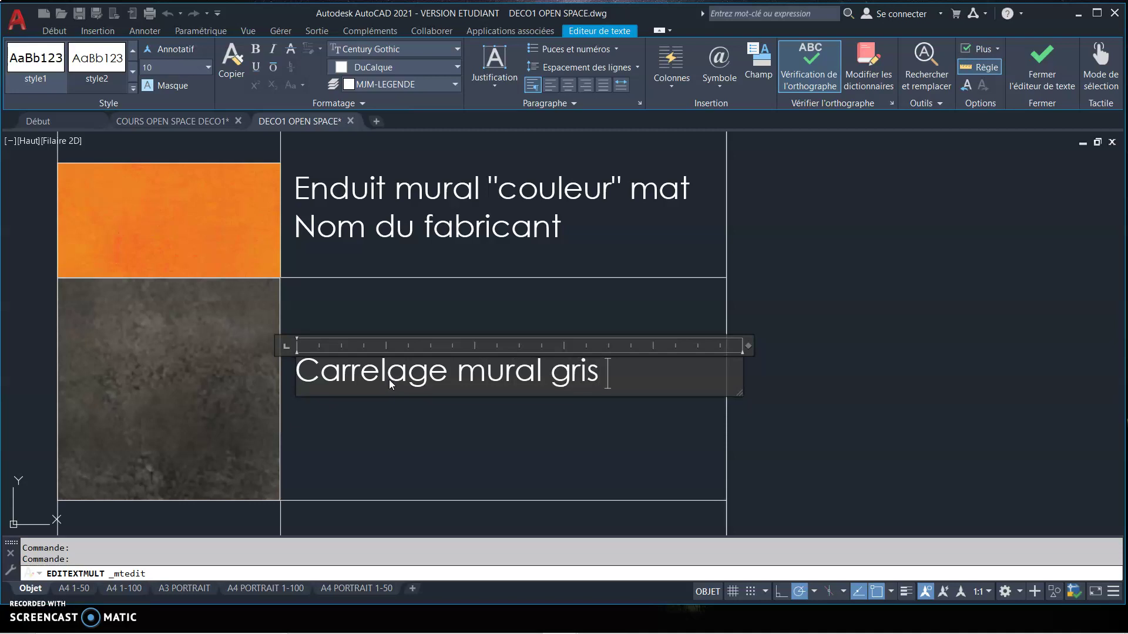
key(Return)
text(60x60)
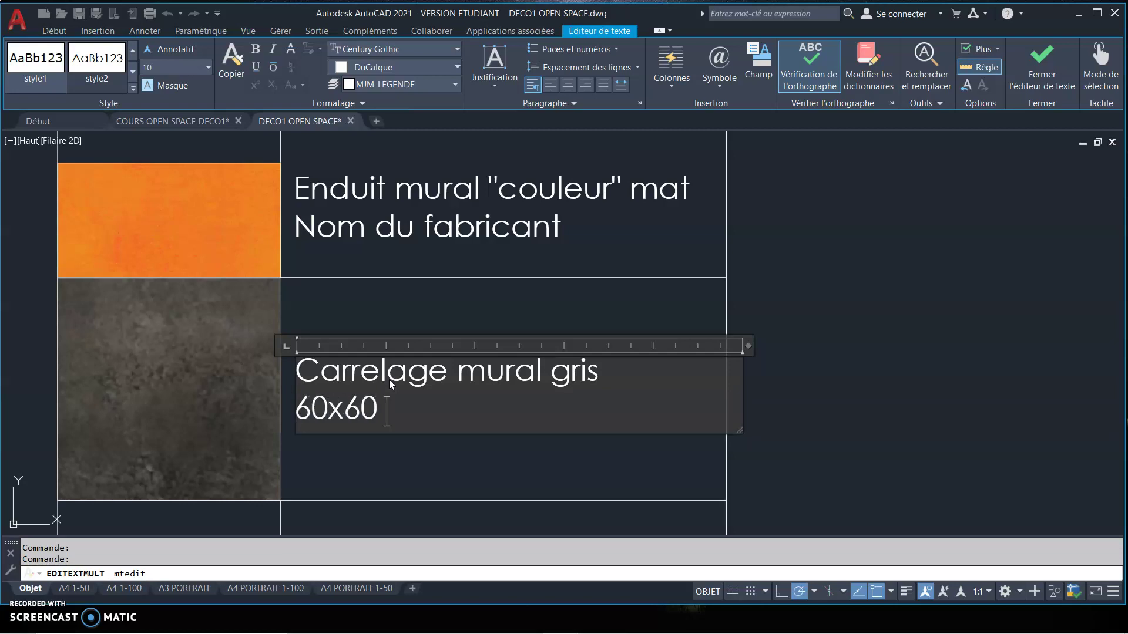
key(Return)
text(Nom du fabrica)
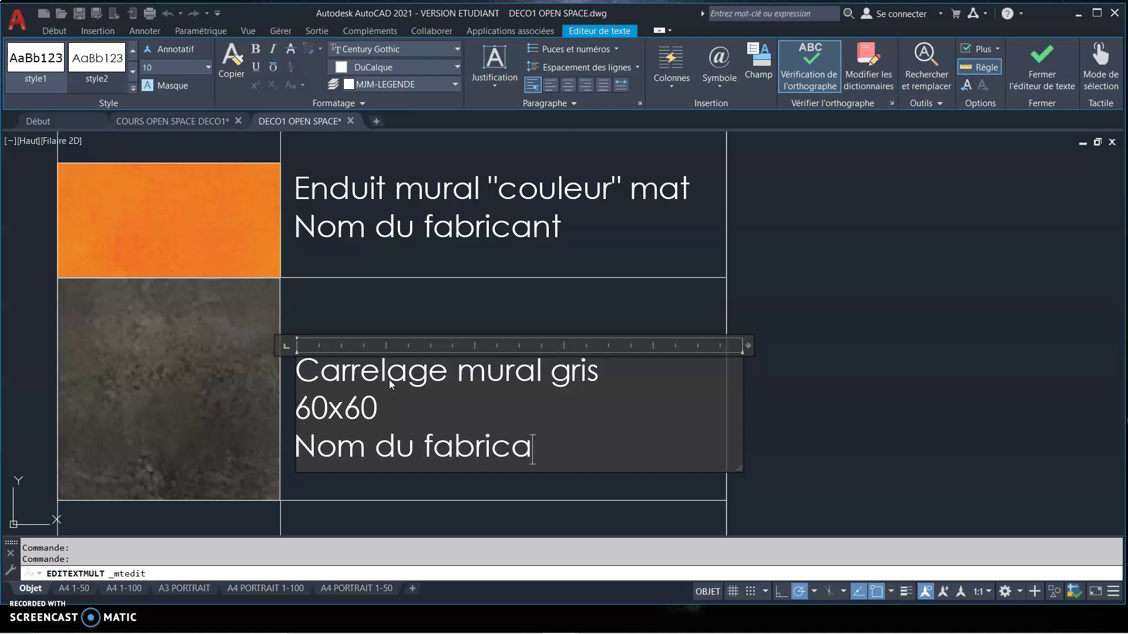
text(nt)
click(840, 241)
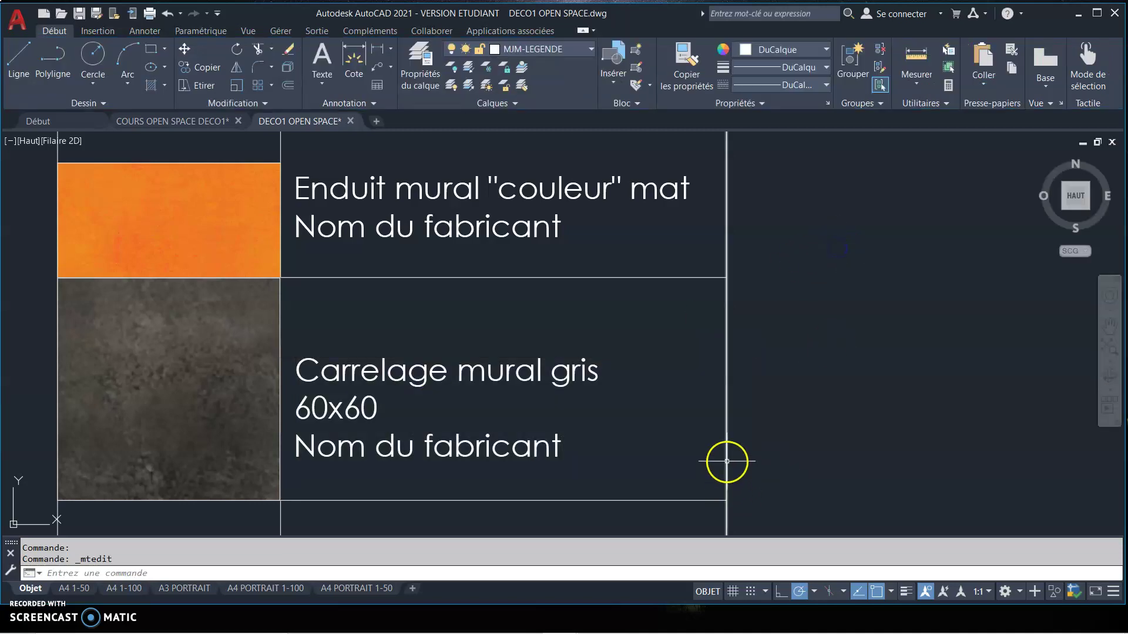
Zoom onto the legend table's empty top cell and start a multiline text.
scroll(727, 459, down, 3)
middle_drag(655, 458, 606, 313)
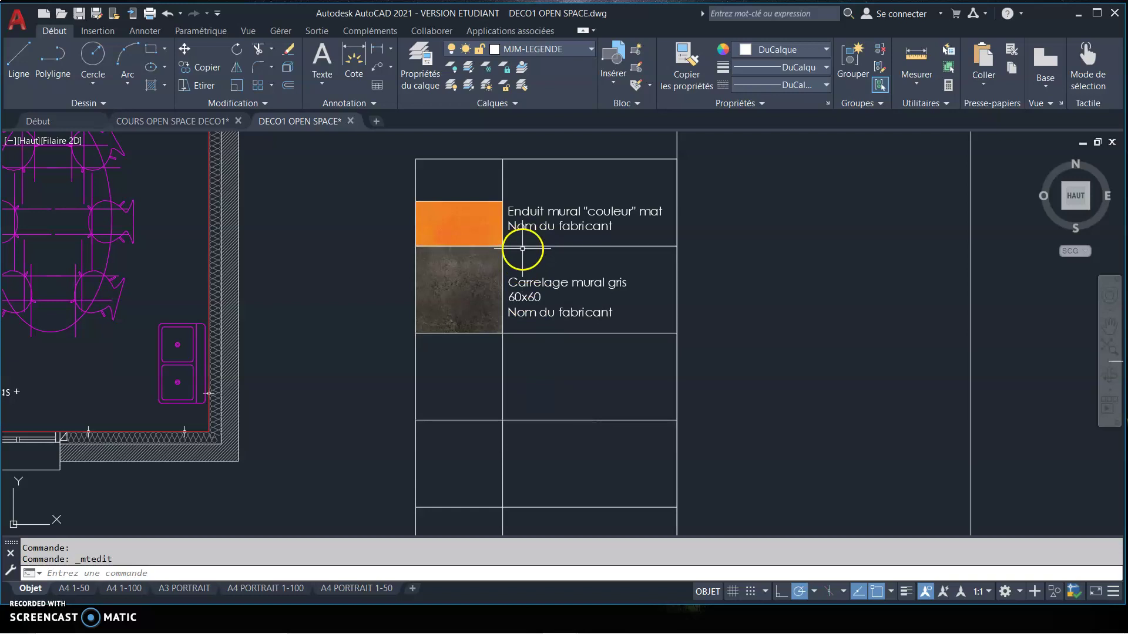
middle_drag(522, 245, 486, 309)
scroll(478, 262, up, 2)
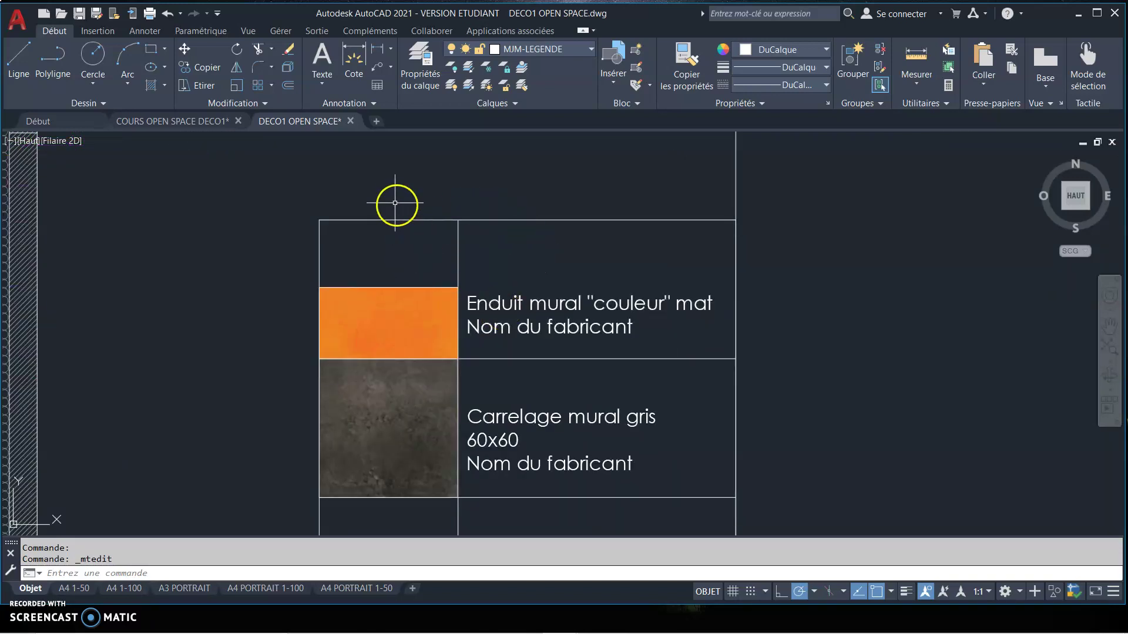
click(322, 55)
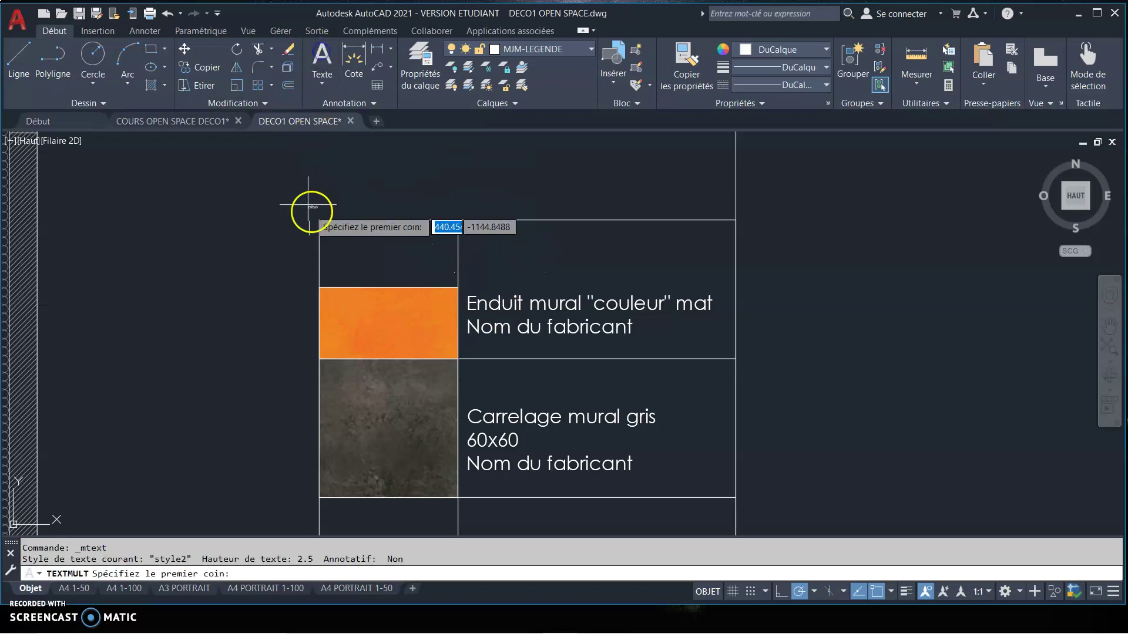
Write a bold, centred 'LEGENDE' title at height 12 in the top-left cell.
click(319, 288)
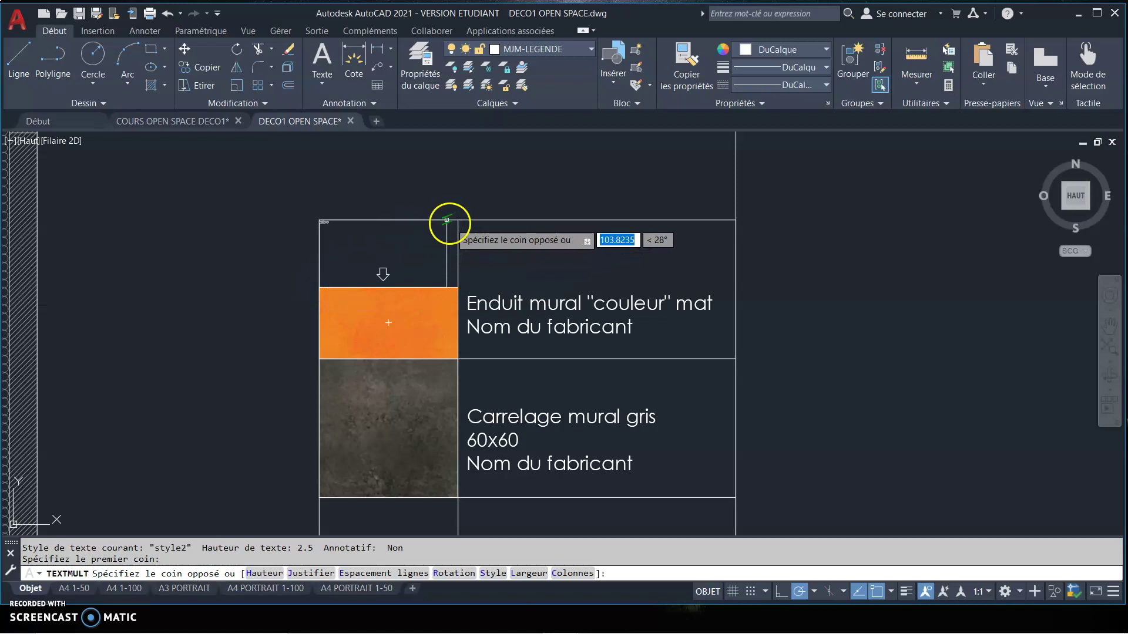
click(458, 221)
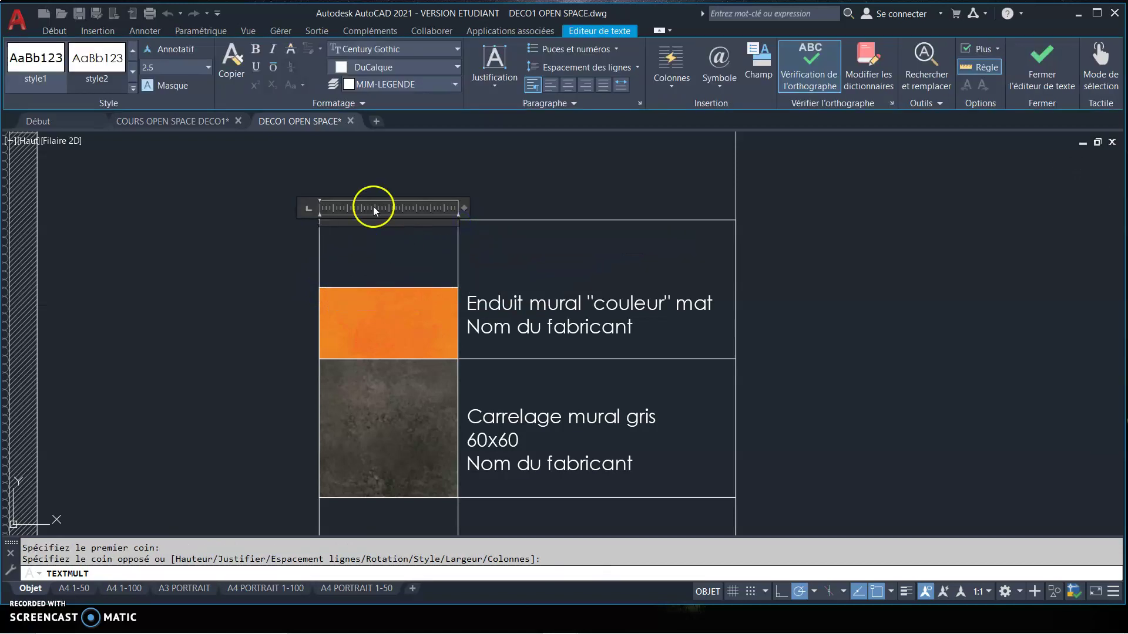
click(194, 68)
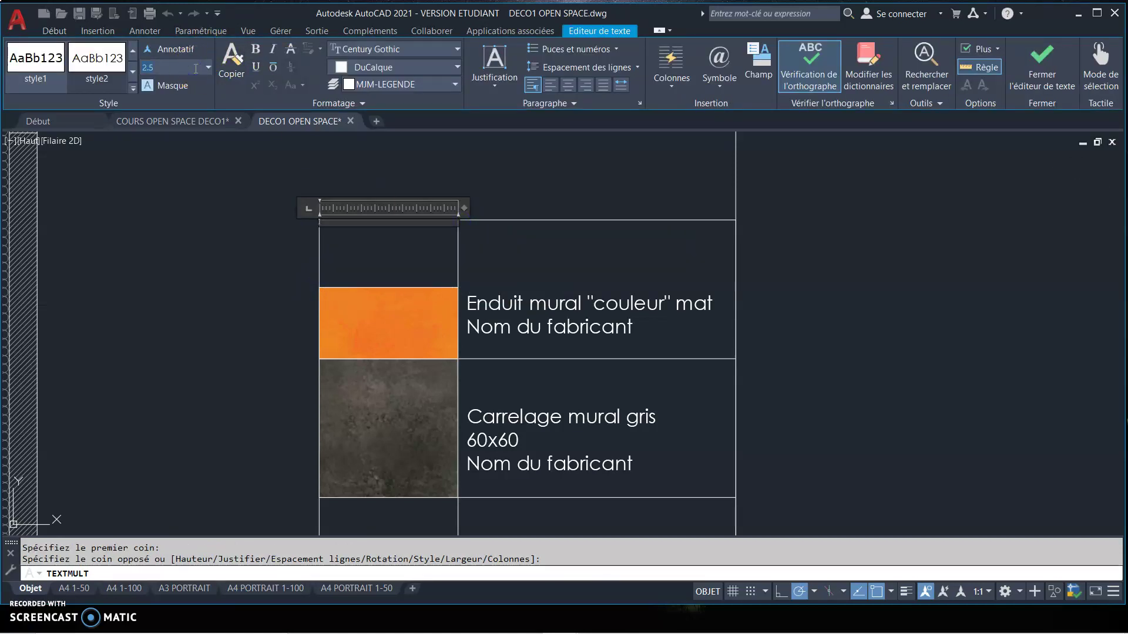
text(12)
key(Return)
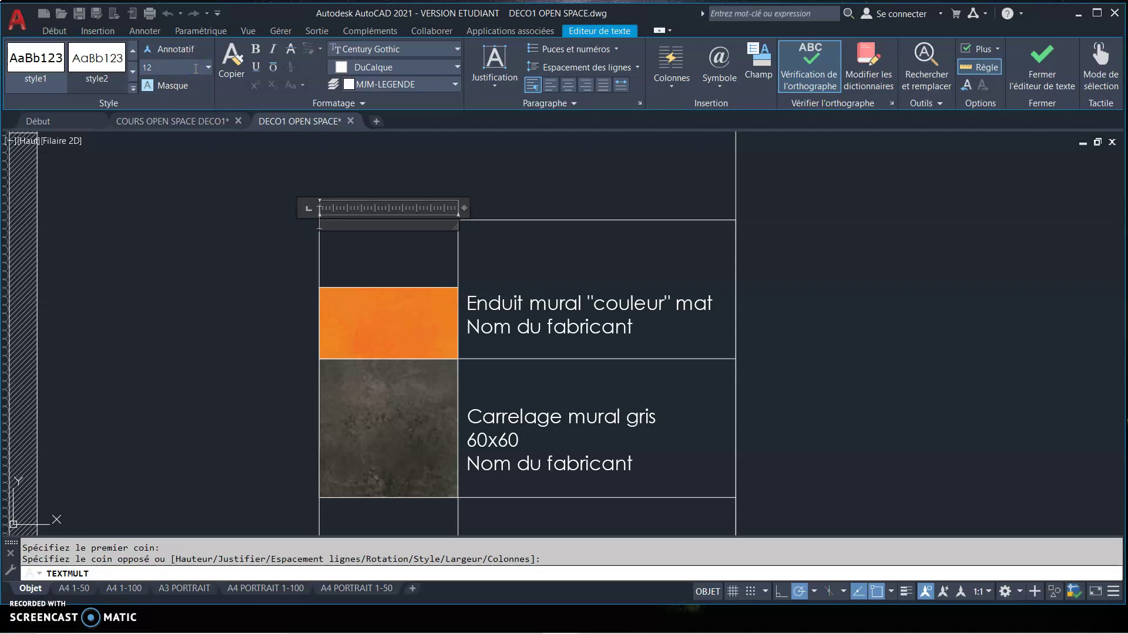
text(LEGENDE)
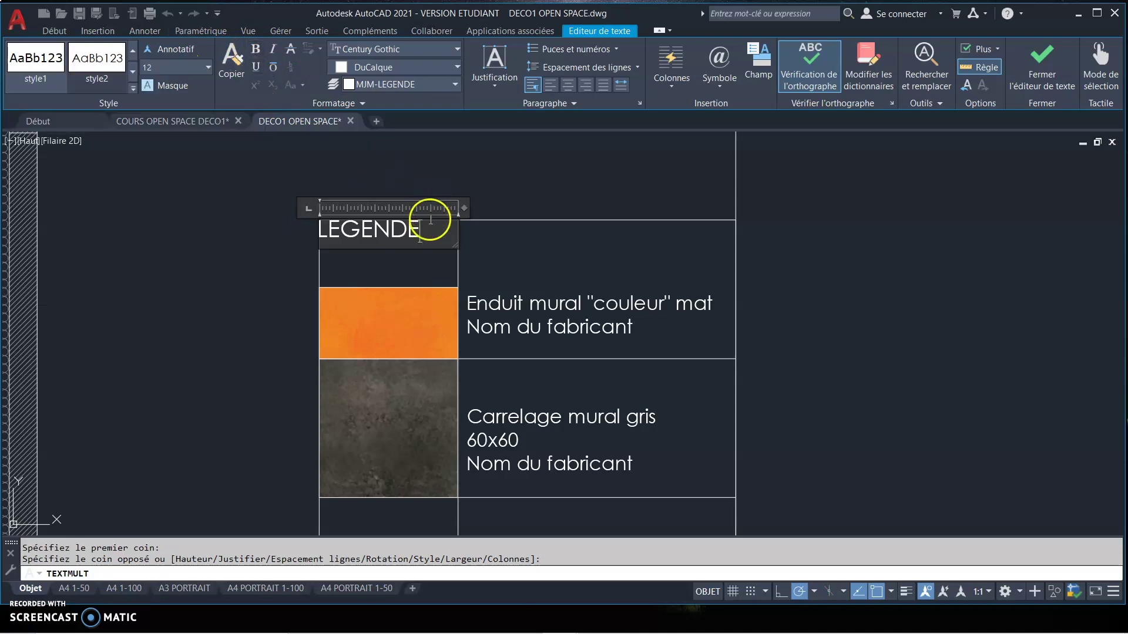
drag(420, 228, 319, 228)
click(256, 55)
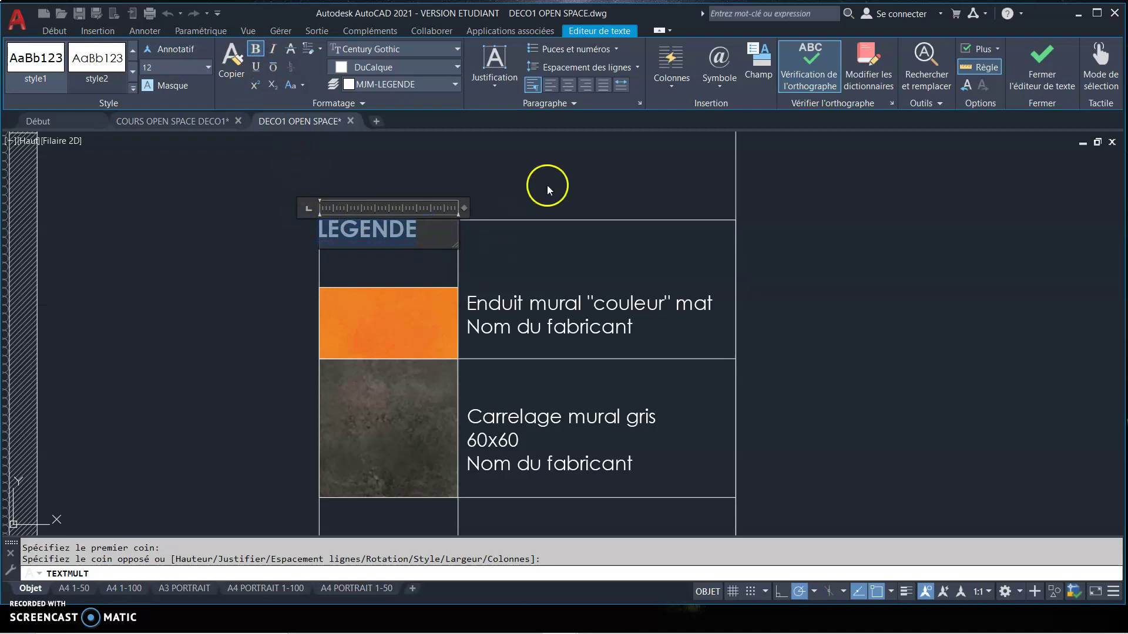
click(569, 86)
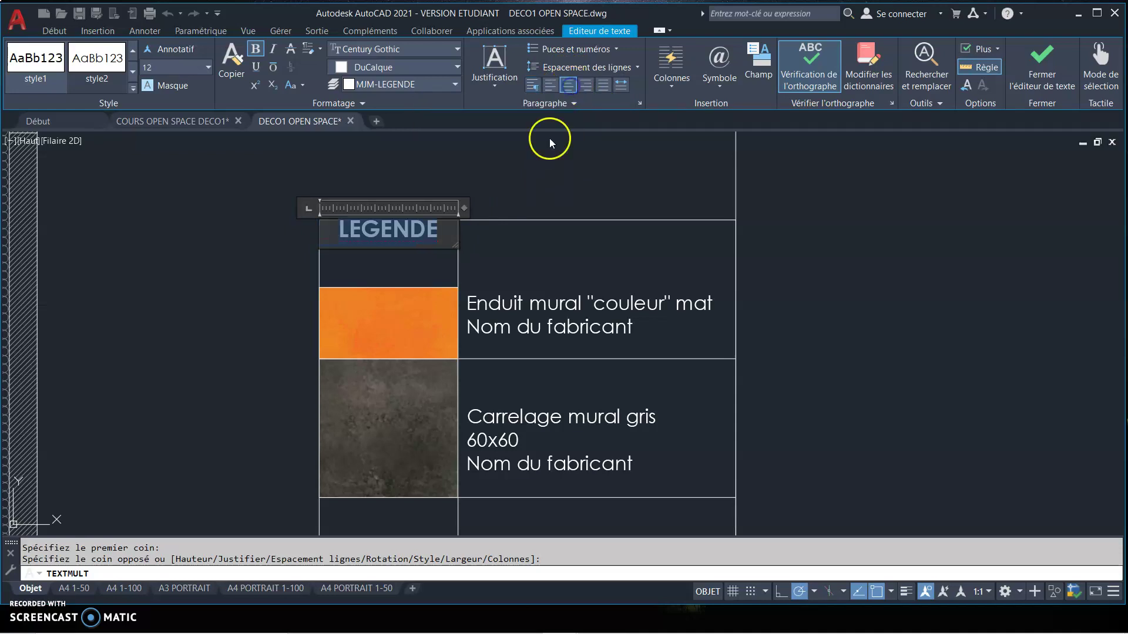
click(534, 167)
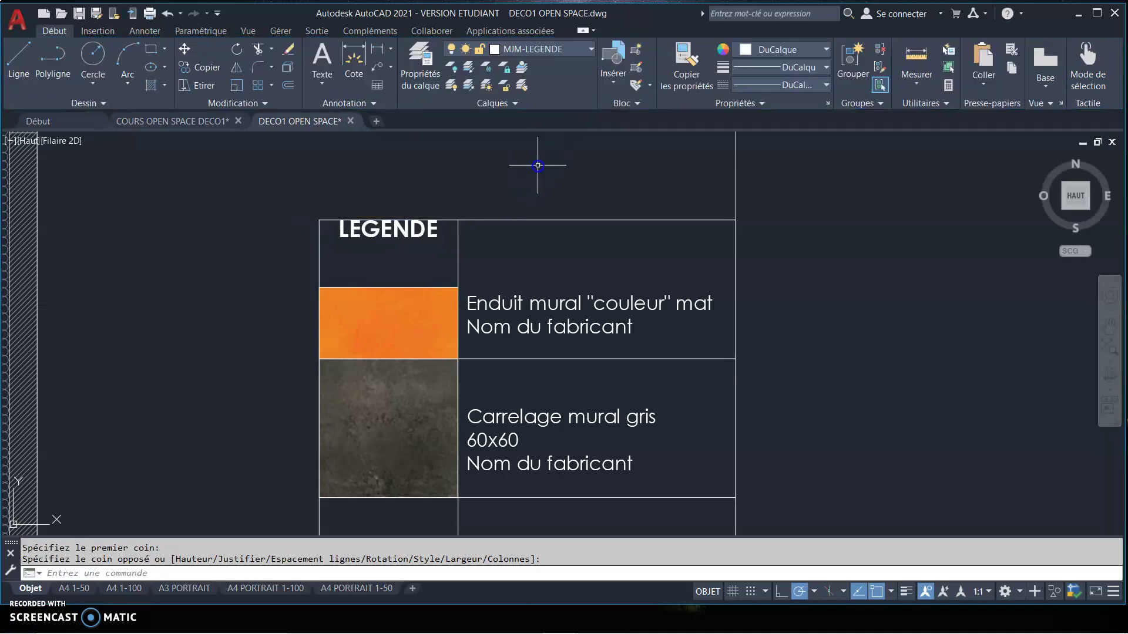
Move the LEGENDE title down so it sits vertically centred in its top cell.
click(414, 235)
click(318, 221)
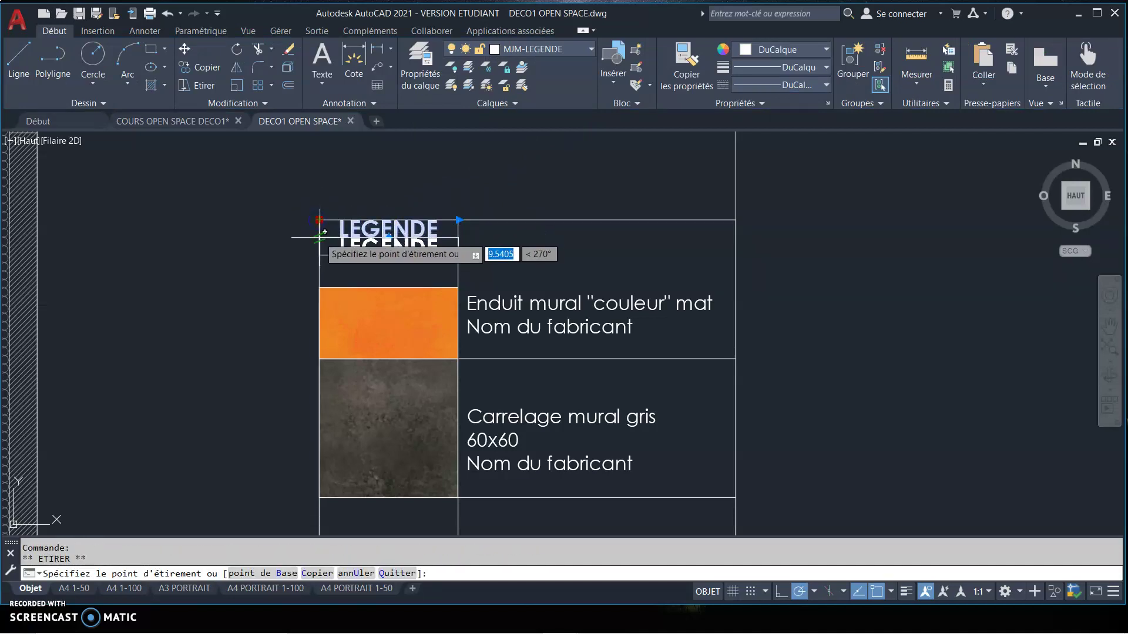
click(319, 242)
click(371, 181)
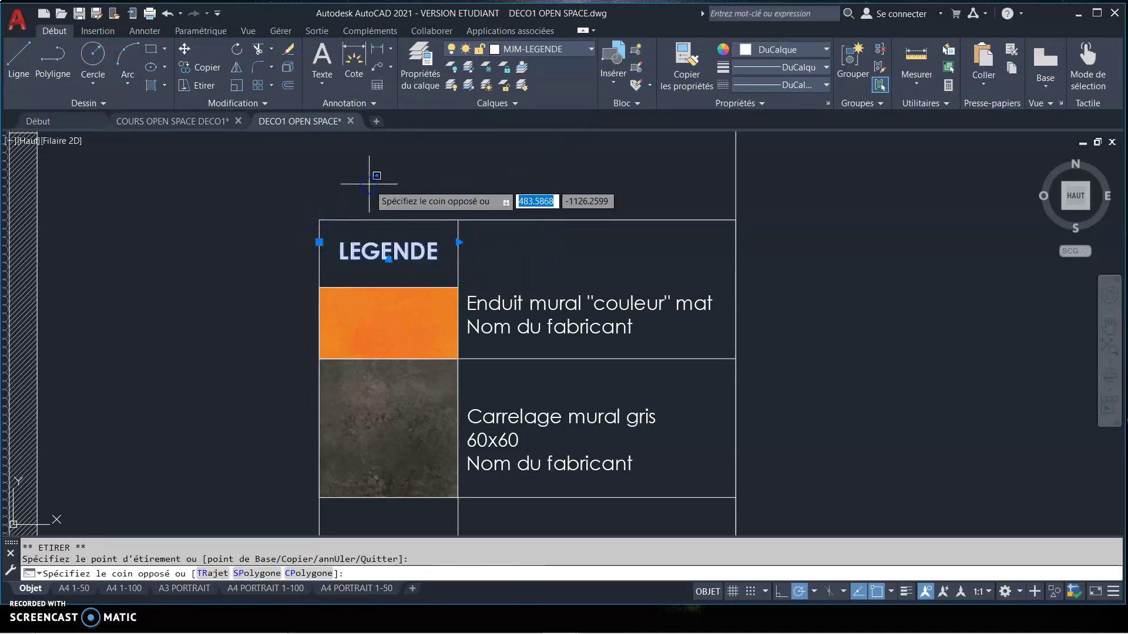
key(Escape)
key(Escape)
Zoom out and pan to view the legend table beside the plan and section.
scroll(371, 195, down, 2)
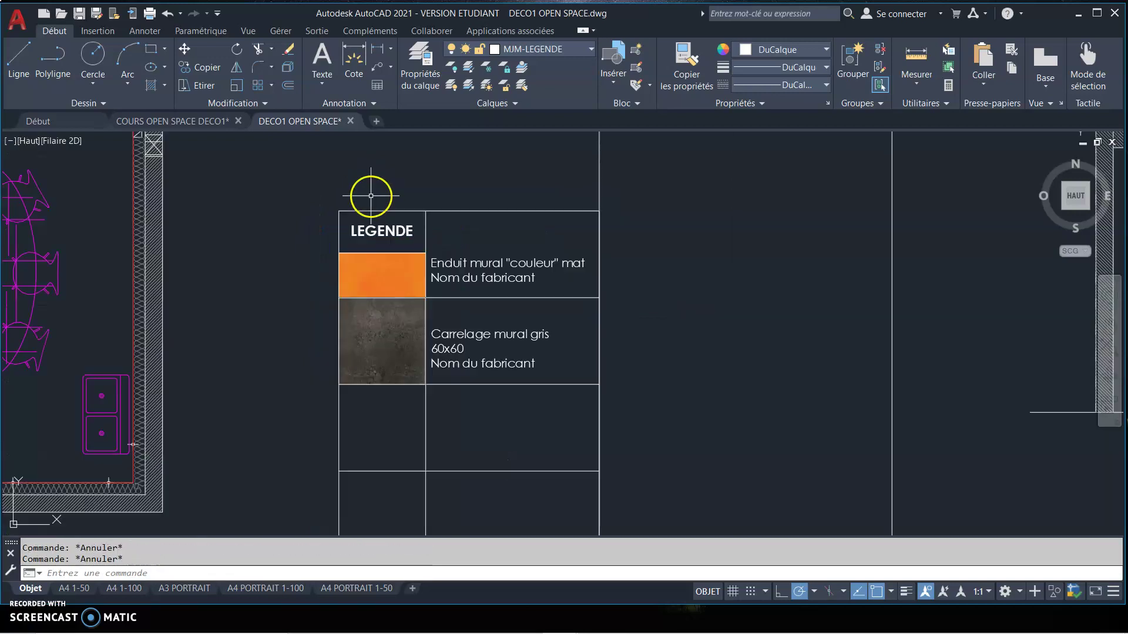
middle_drag(466, 246, 466, 214)
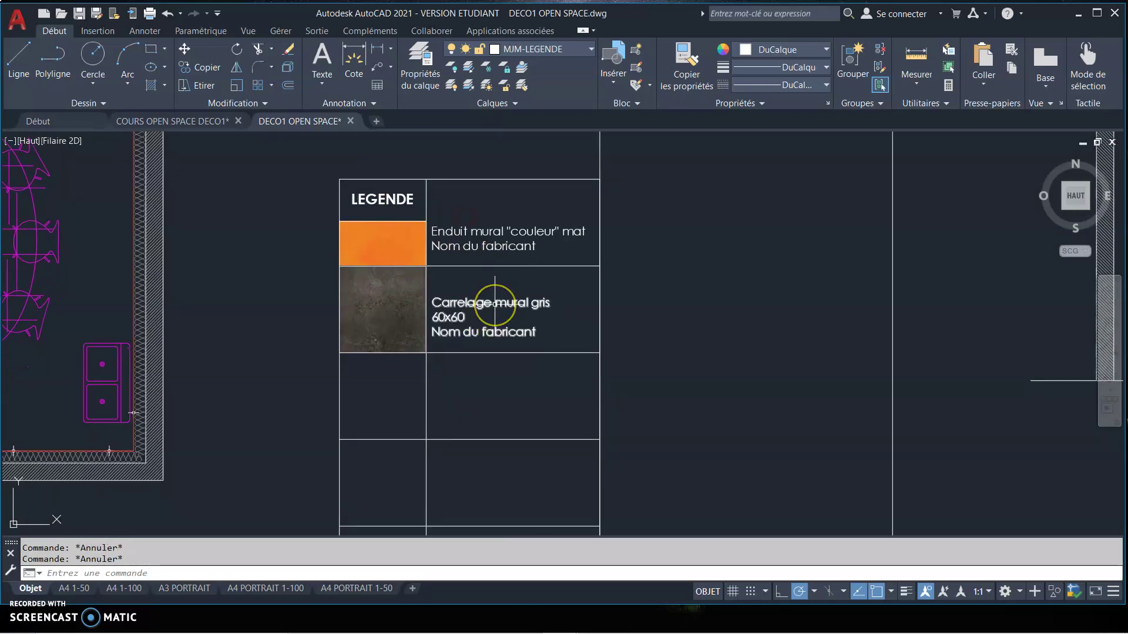
scroll(479, 313, down, 4)
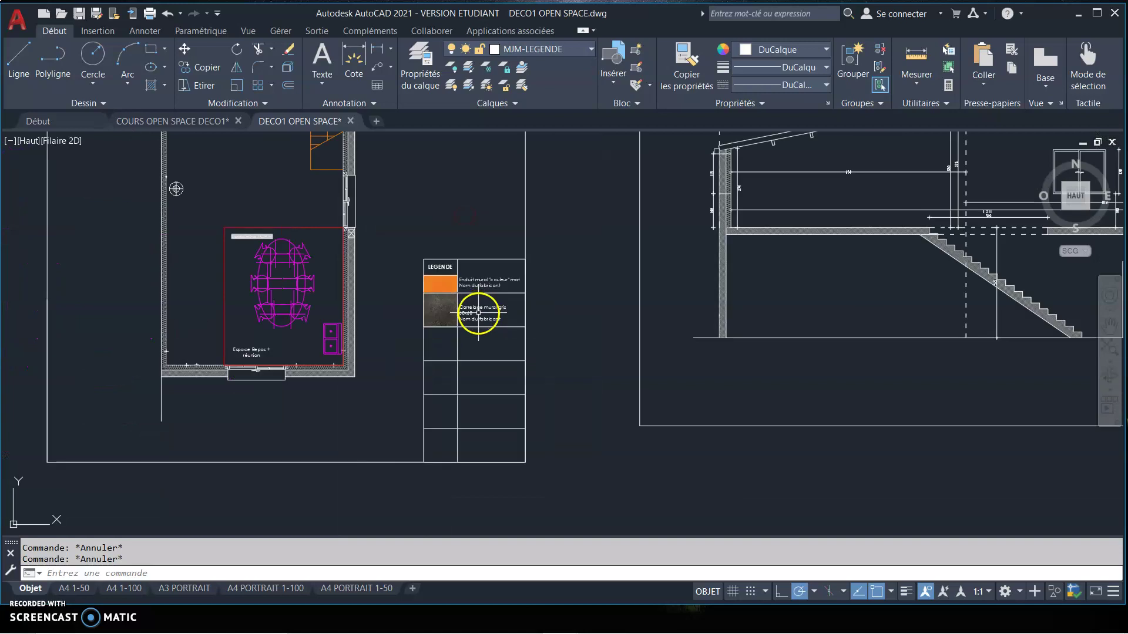
middle_drag(536, 327, 513, 329)
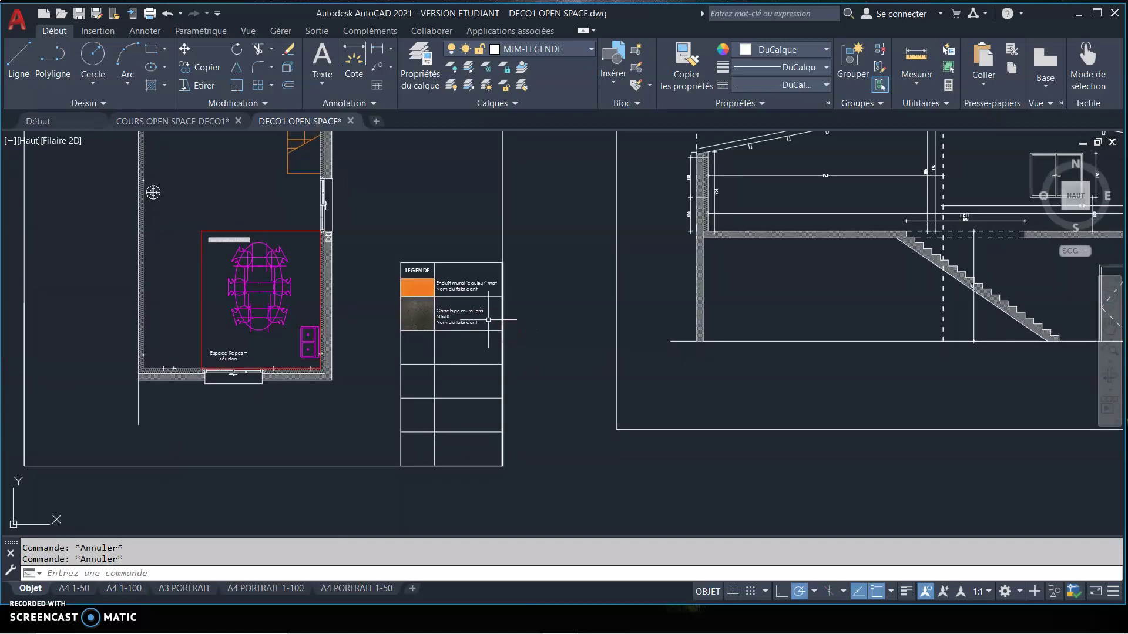
Save the drawing.
click(80, 12)
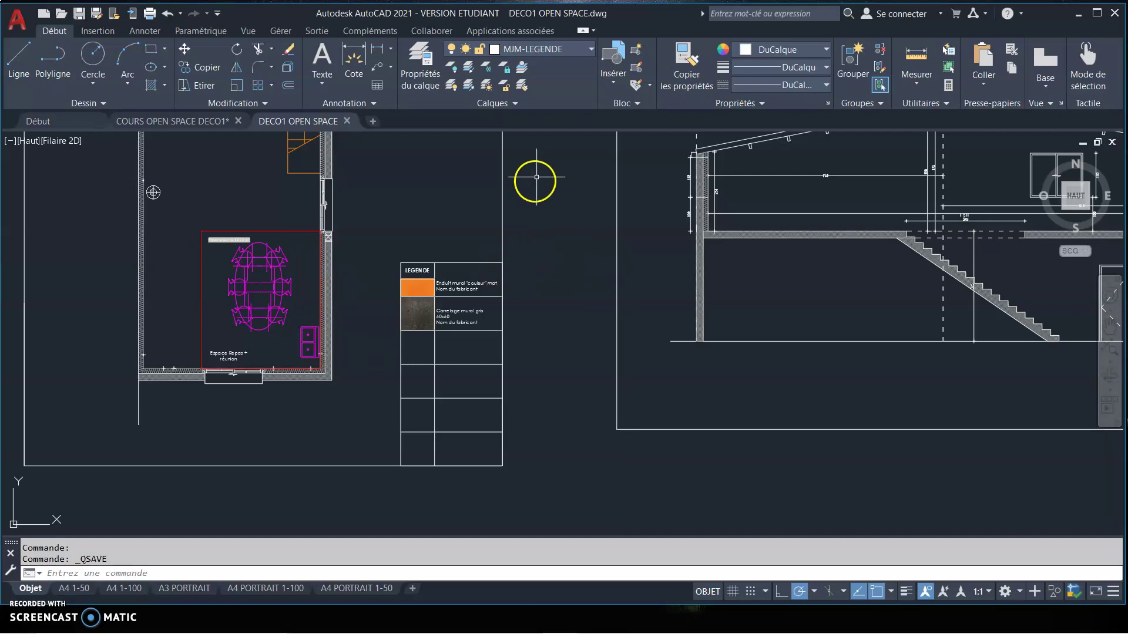
Make MJM-ELECTRICITE the current layer in place of MJM-LEGENDE.
click(580, 52)
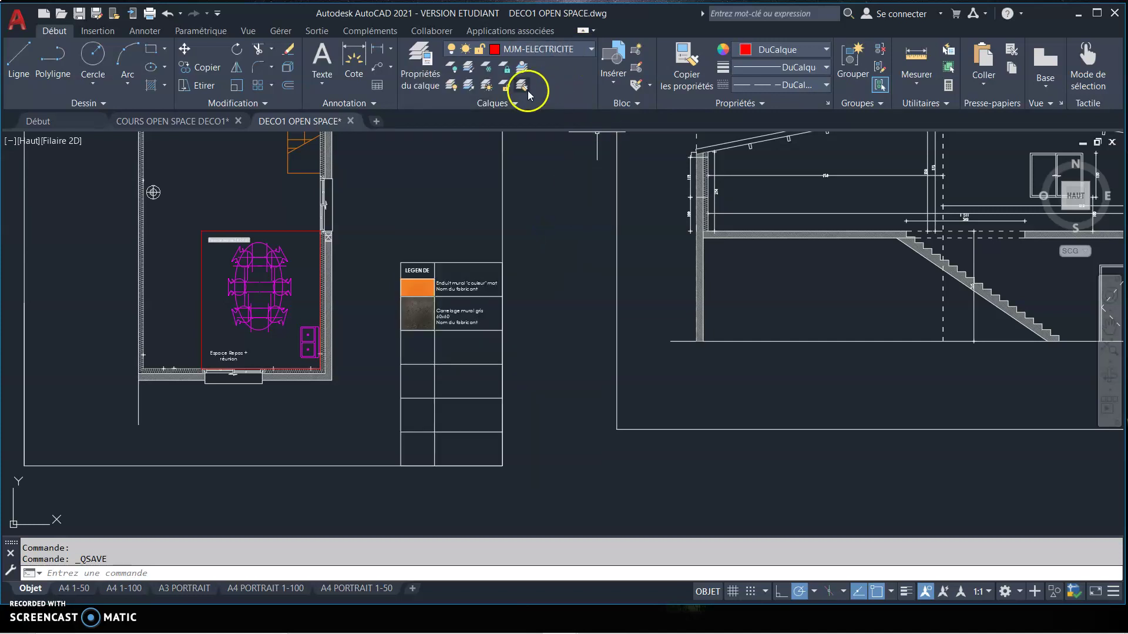
click(590, 51)
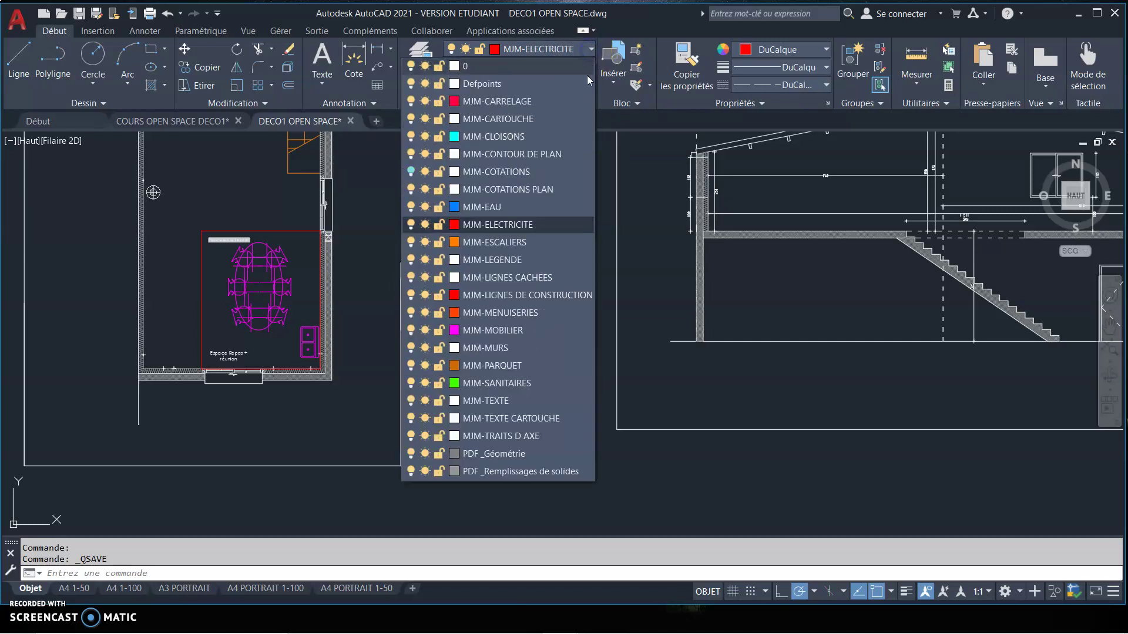
click(413, 260)
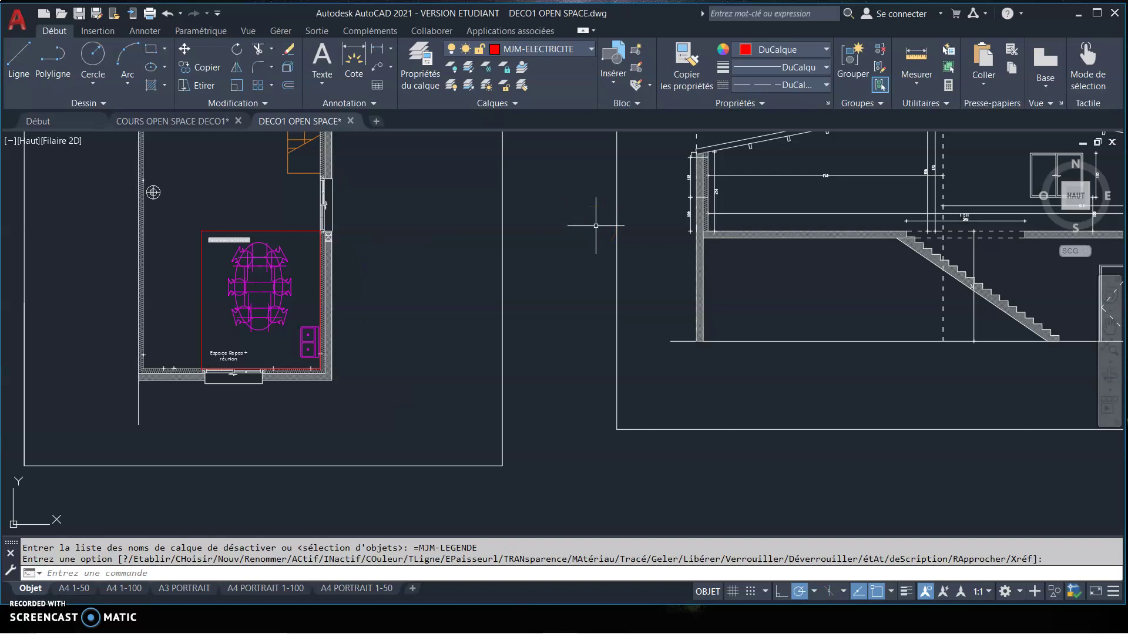
click(588, 50)
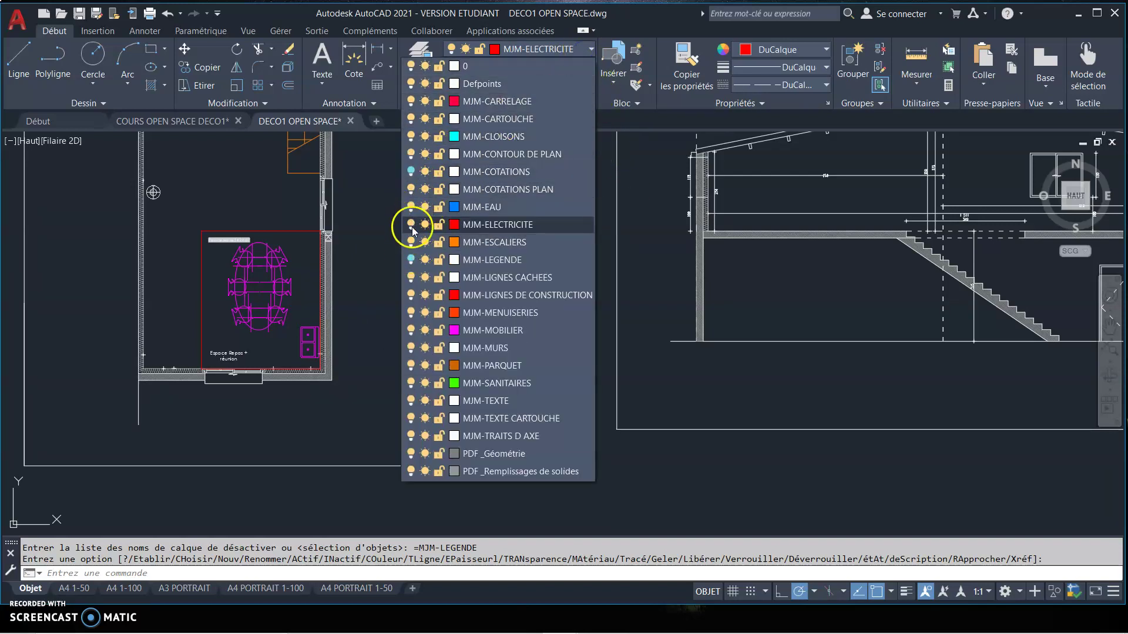
click(411, 259)
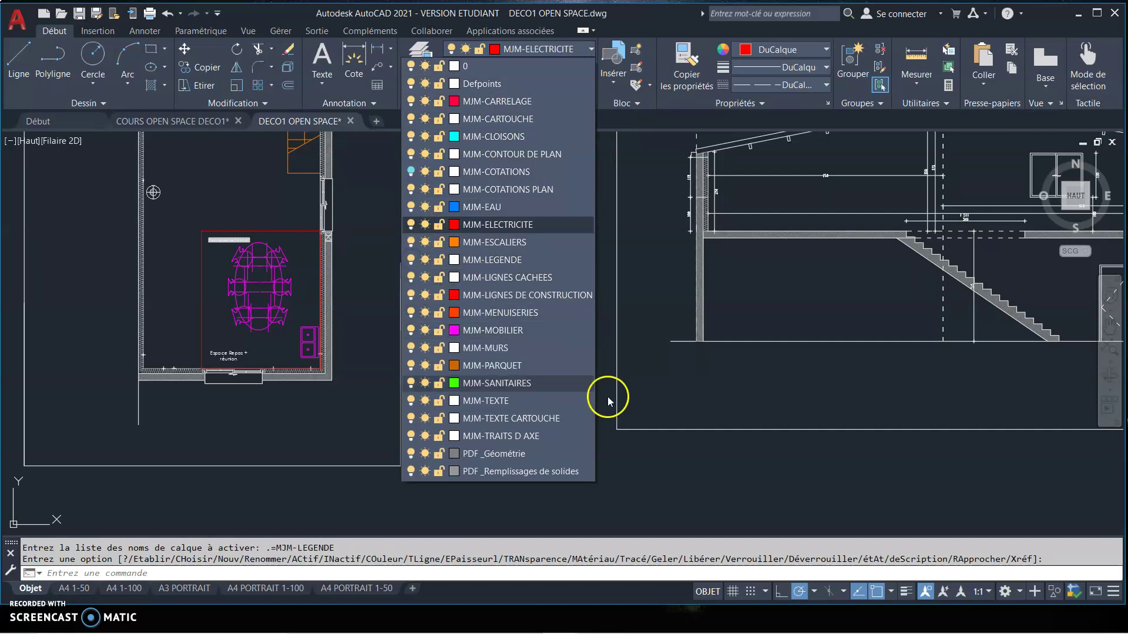
click(663, 480)
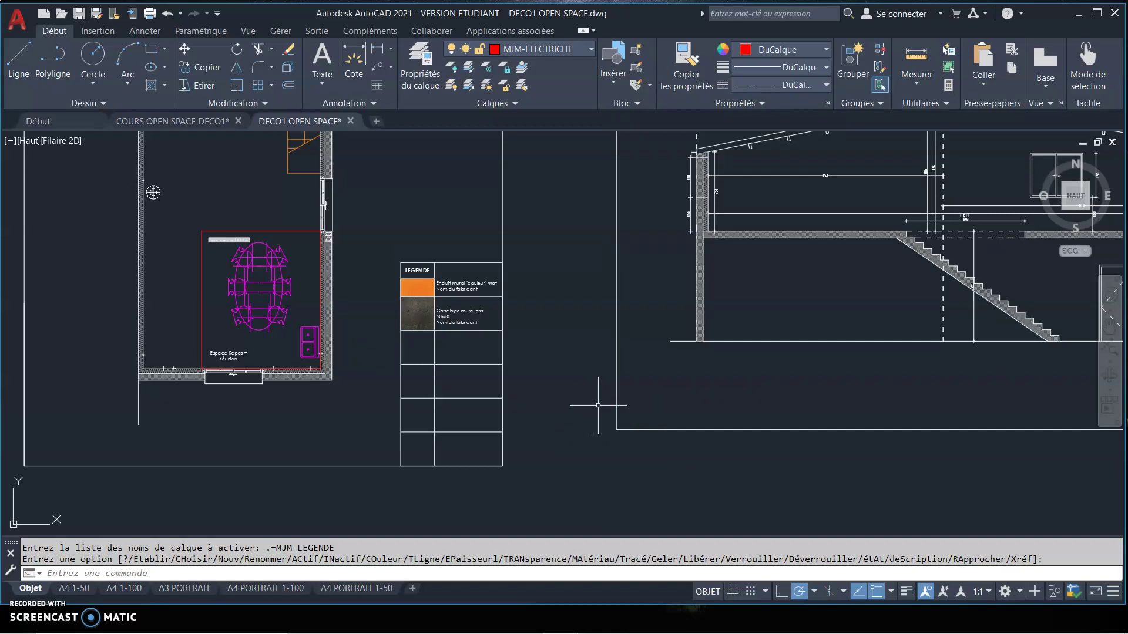
click(610, 435)
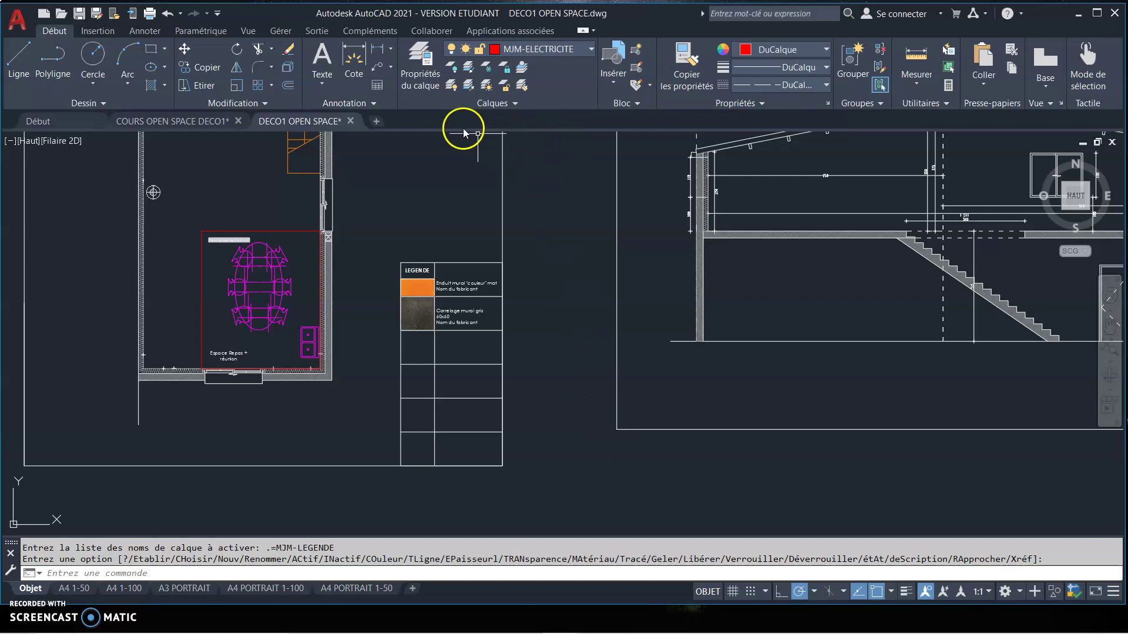
click(100, 32)
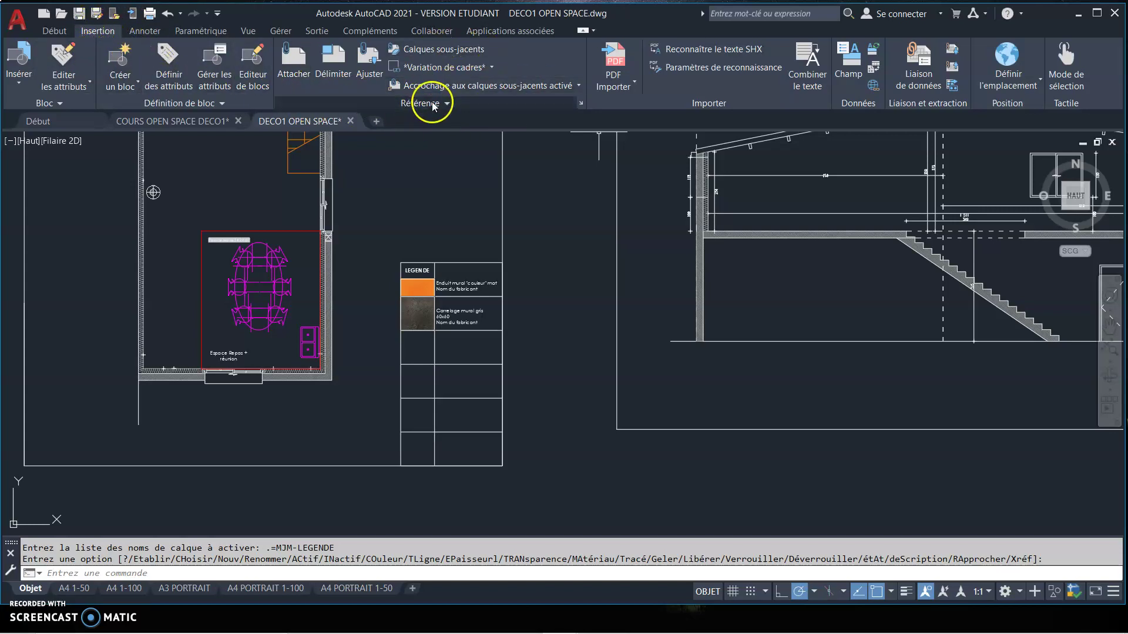
click(581, 104)
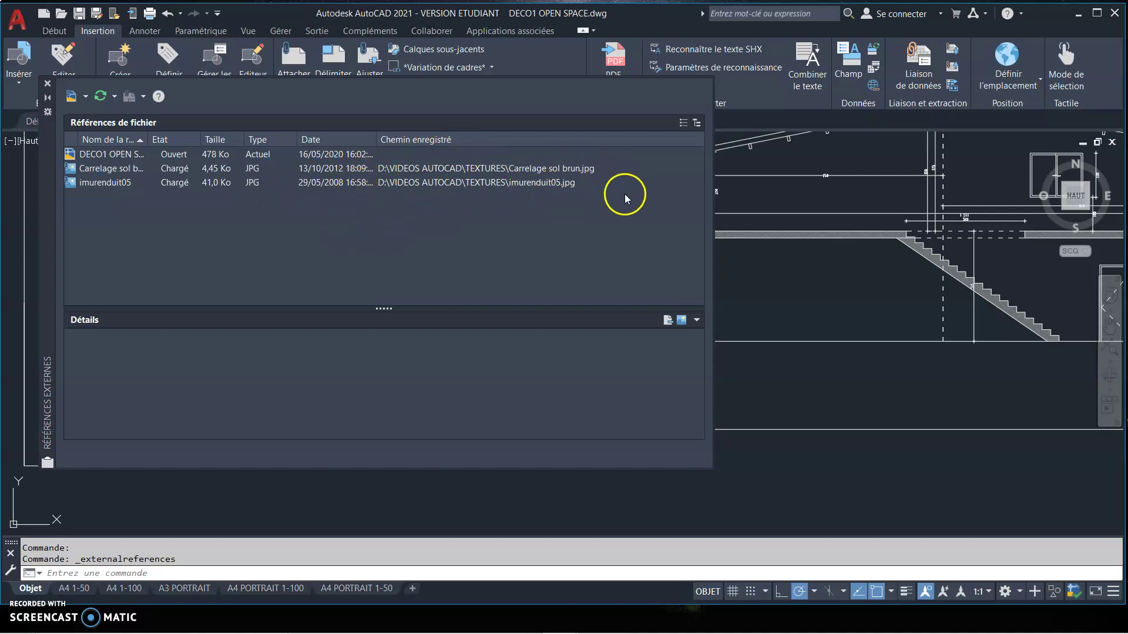
click(47, 83)
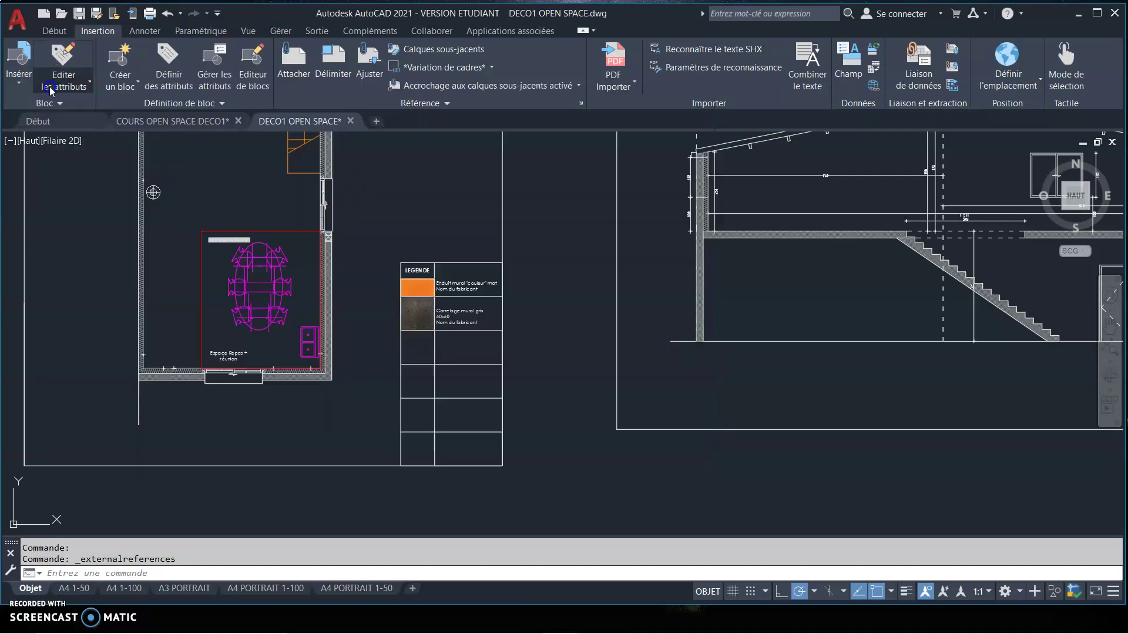